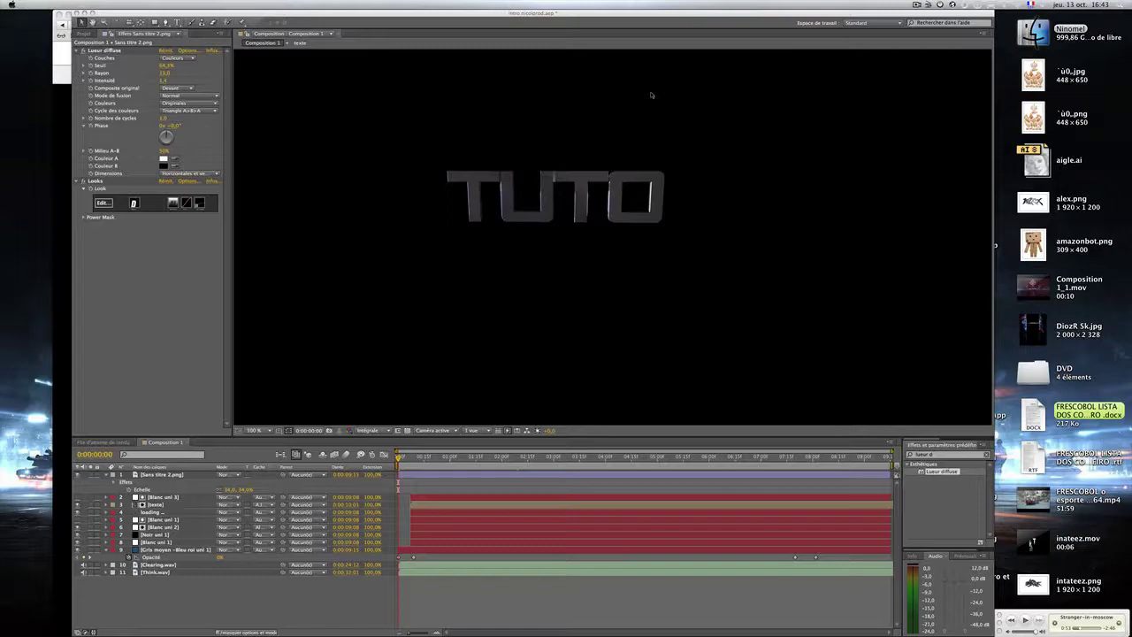
Step: Switch to the browser and watch the channel video "Nouvelle intro de la chaine" in full screen from its start
key(F9)
click(495, 252)
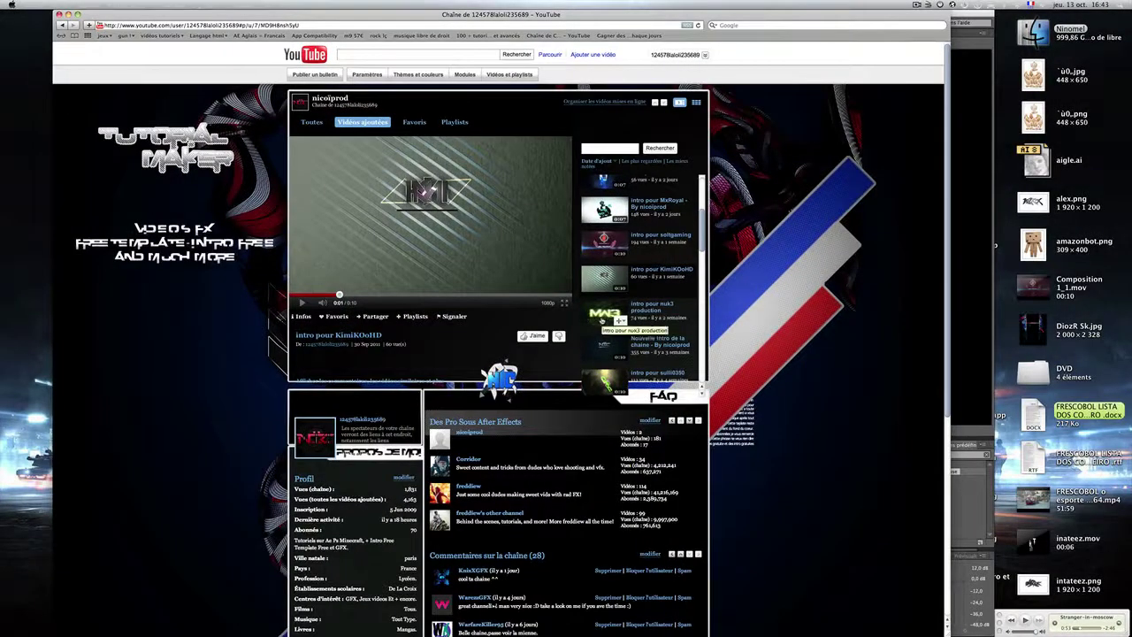
click(590, 359)
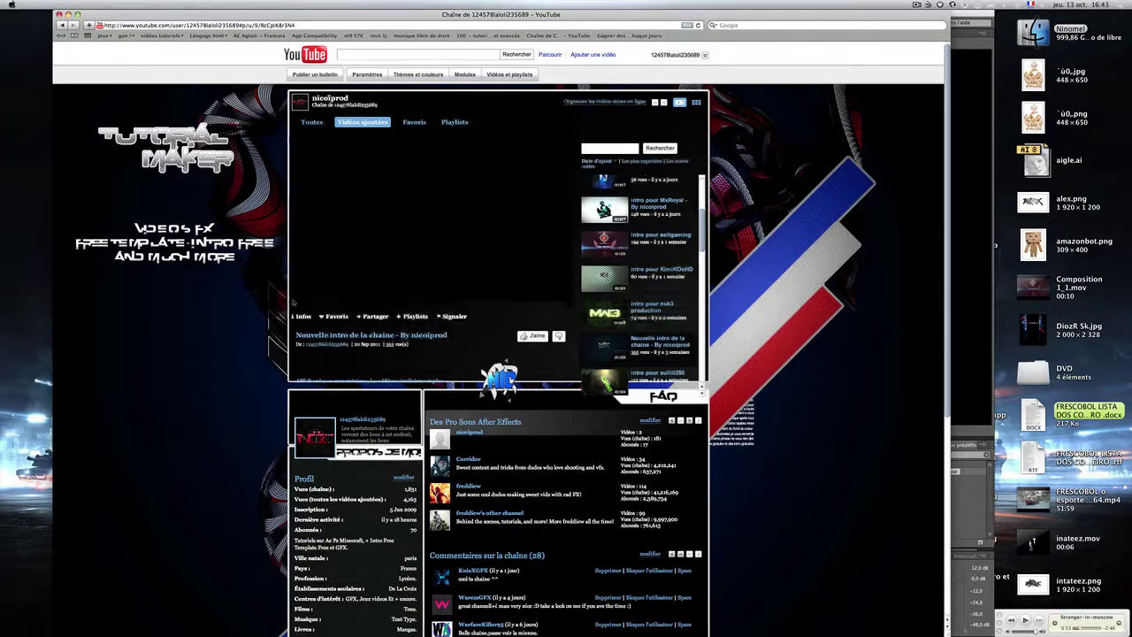
click(564, 307)
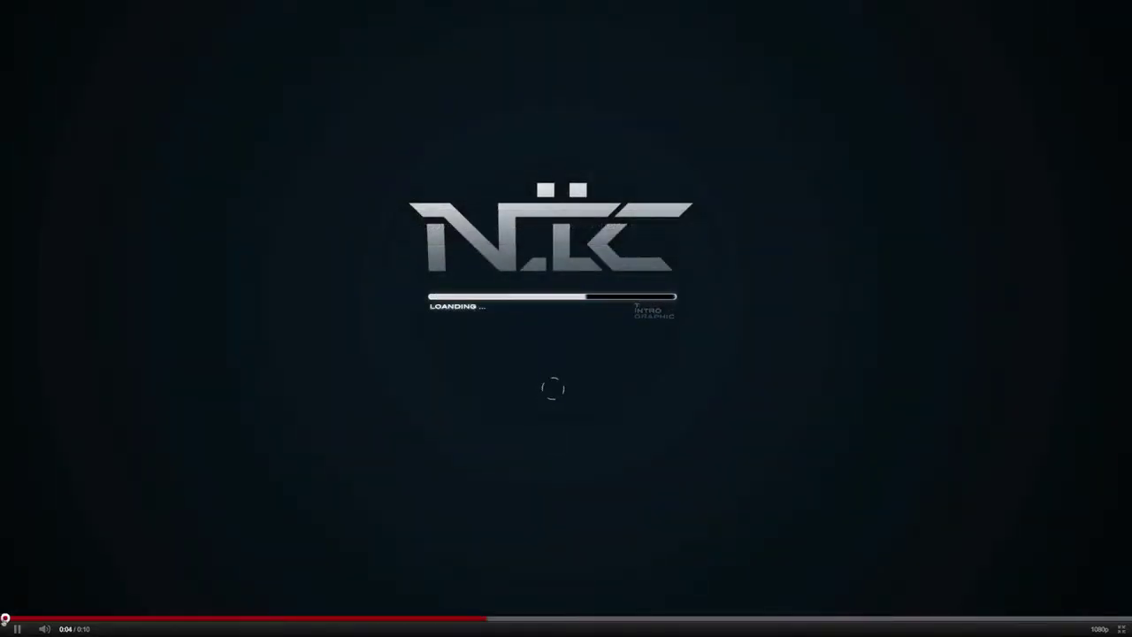
click(5, 619)
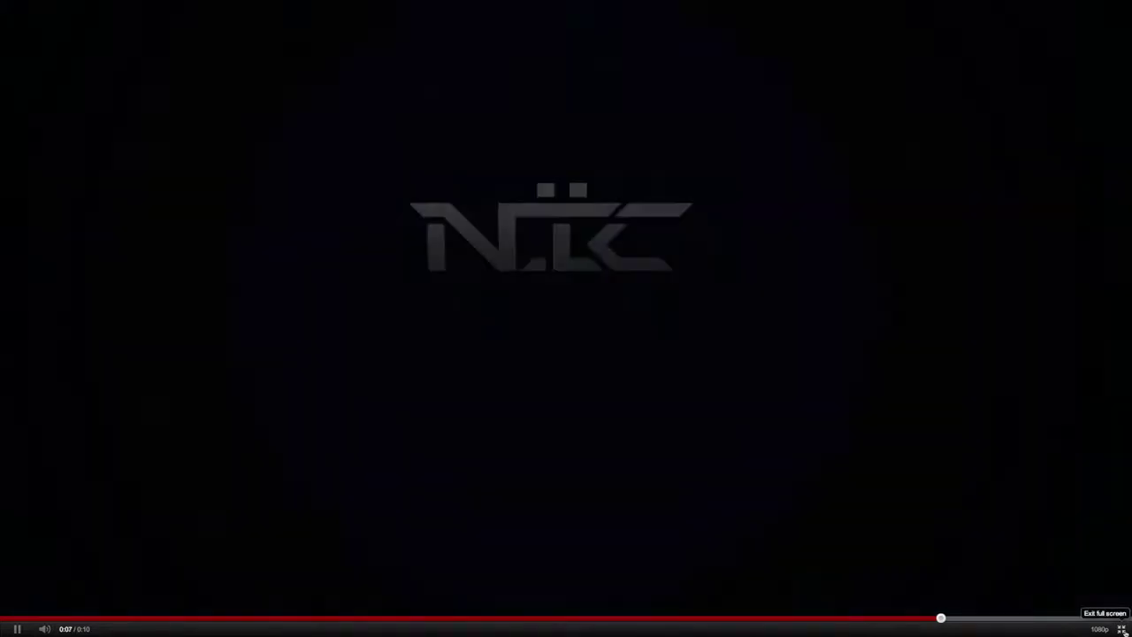
click(1122, 629)
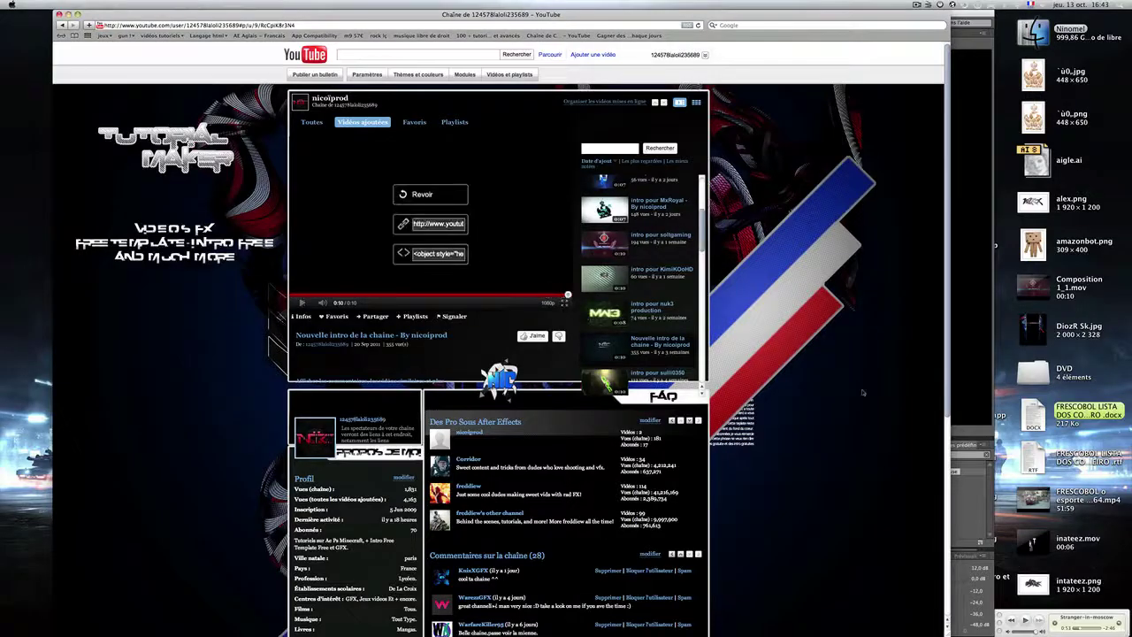
Step: Return to After Effects and delete the Sans titre 2.png logo layer from Composition 1
click(962, 16)
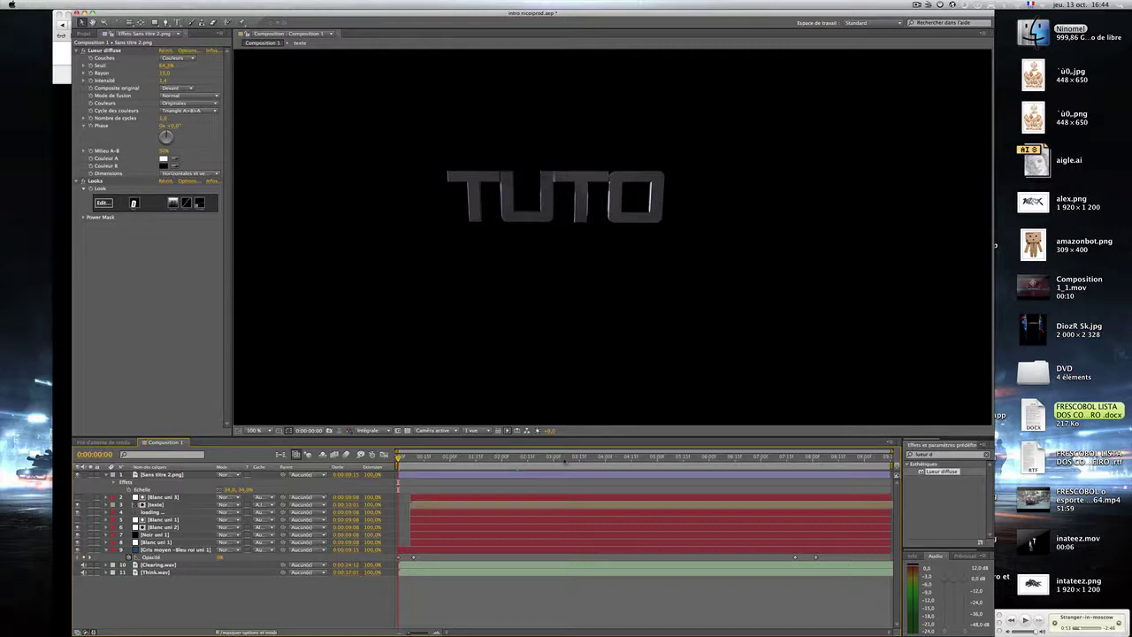
drag(399, 458, 473, 460)
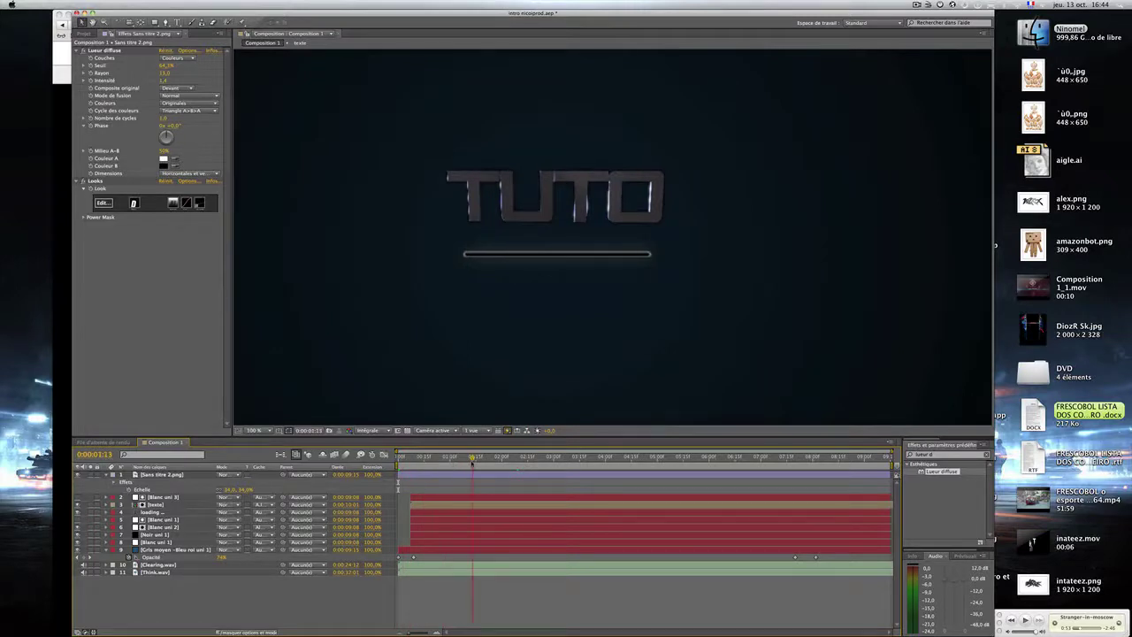
drag(472, 459, 447, 460)
click(146, 474)
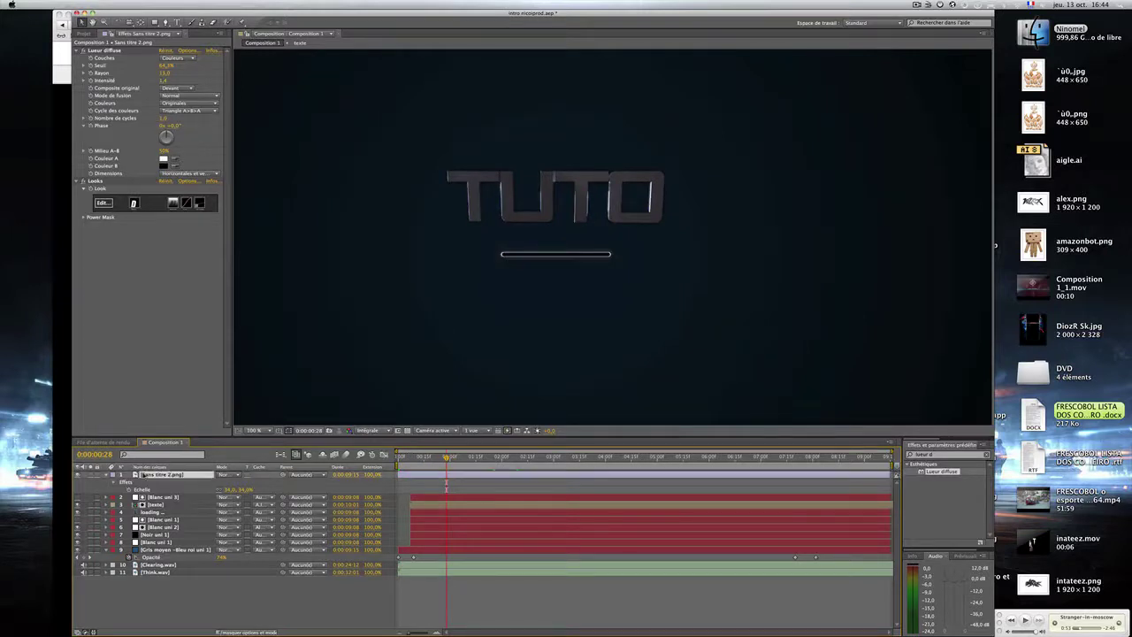
key(Delete)
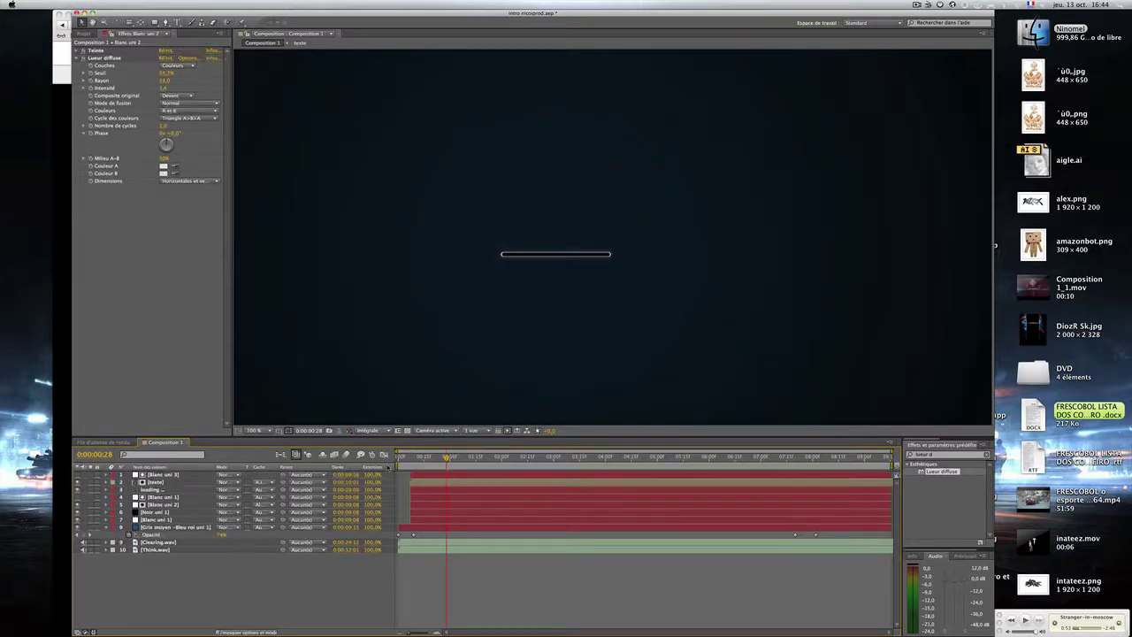
Step: Preview the loading bar animation from the start of Composition 1, and move the playhead back to 0:00:01:24
key(Page_Up)
key(space)
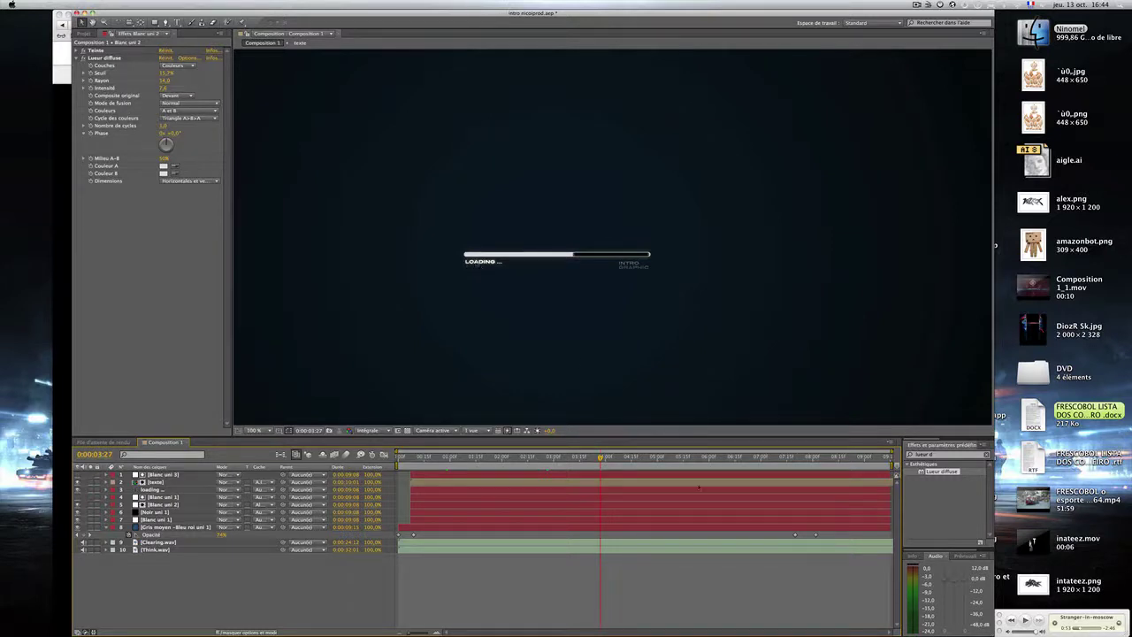
key(space)
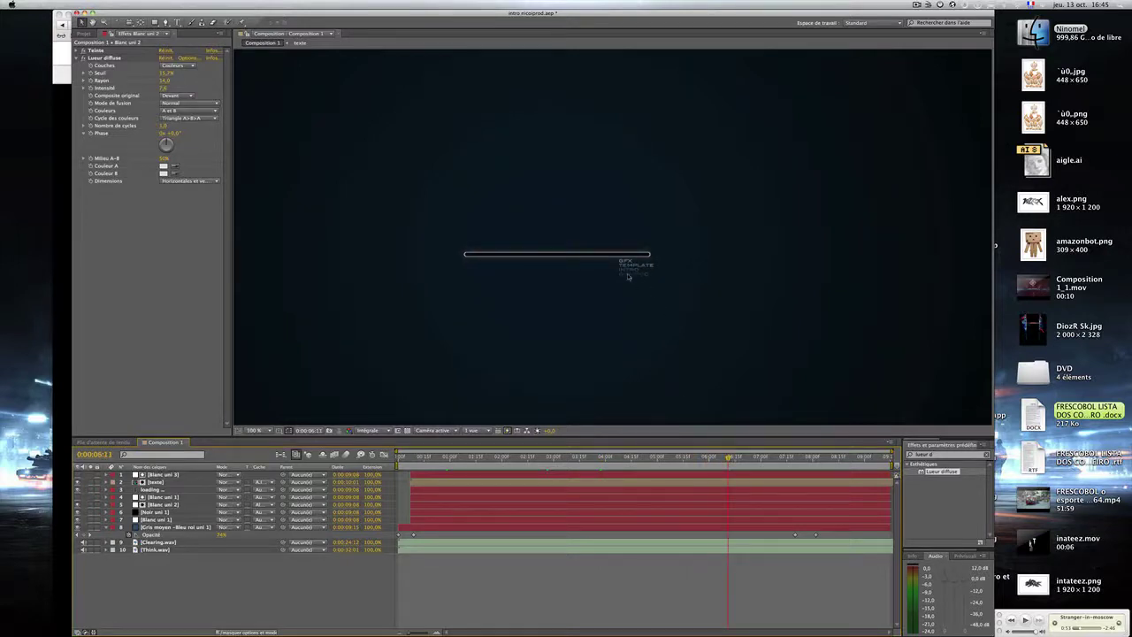
drag(729, 457, 492, 454)
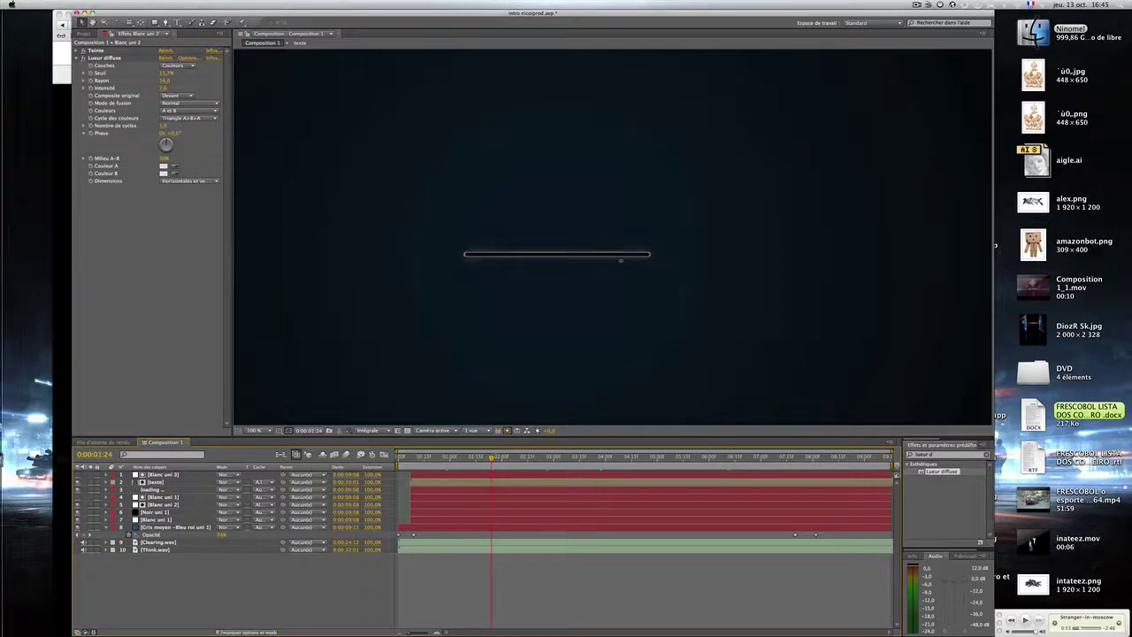
Step: Switch to Cinema 4D, add a MoGraph text object and set its text to "KLM"
mouse_move(2, 491)
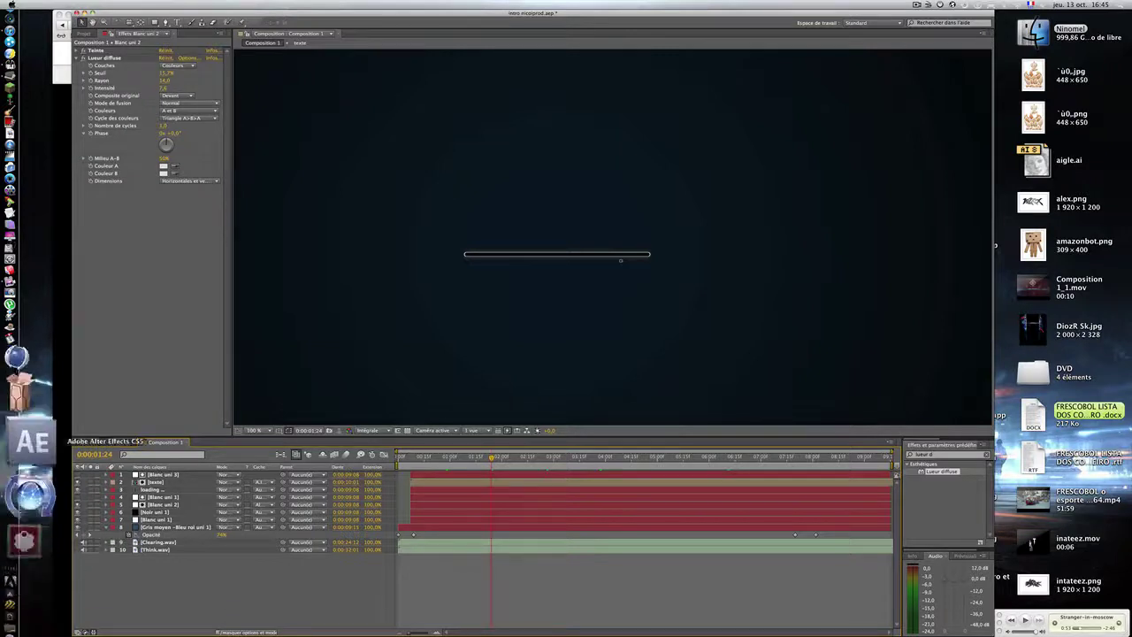
click(30, 430)
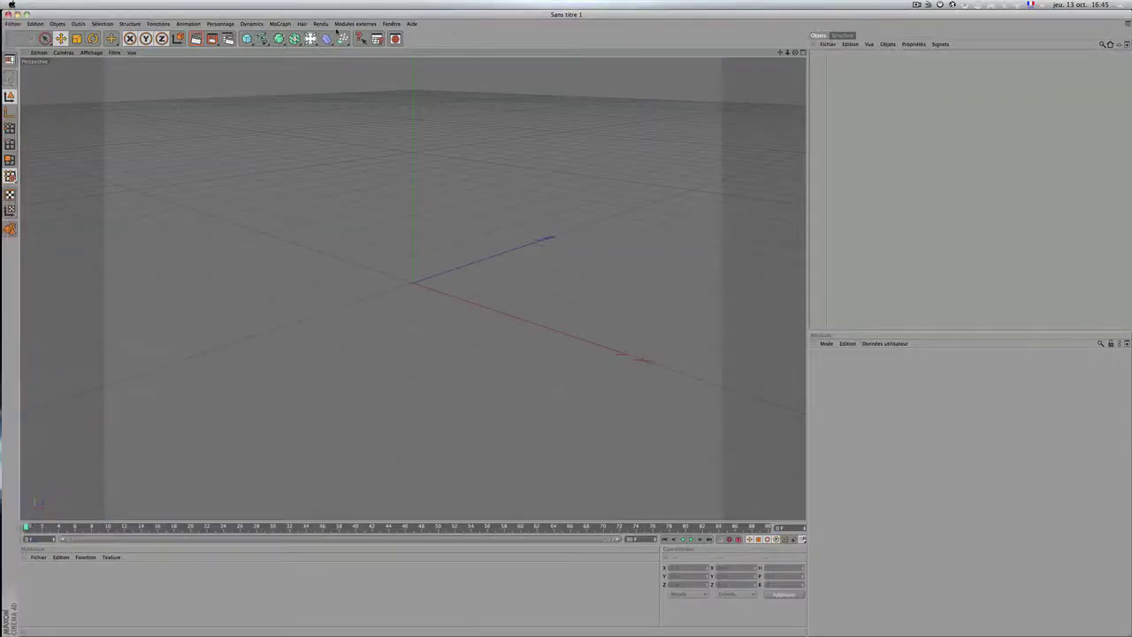
click(251, 24)
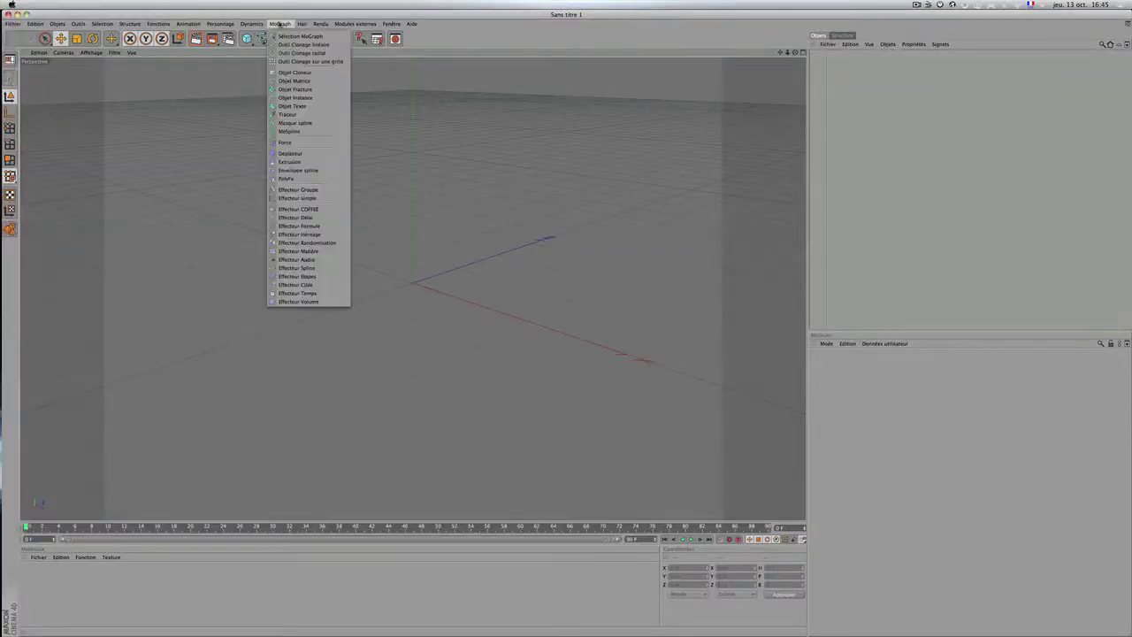
click(292, 110)
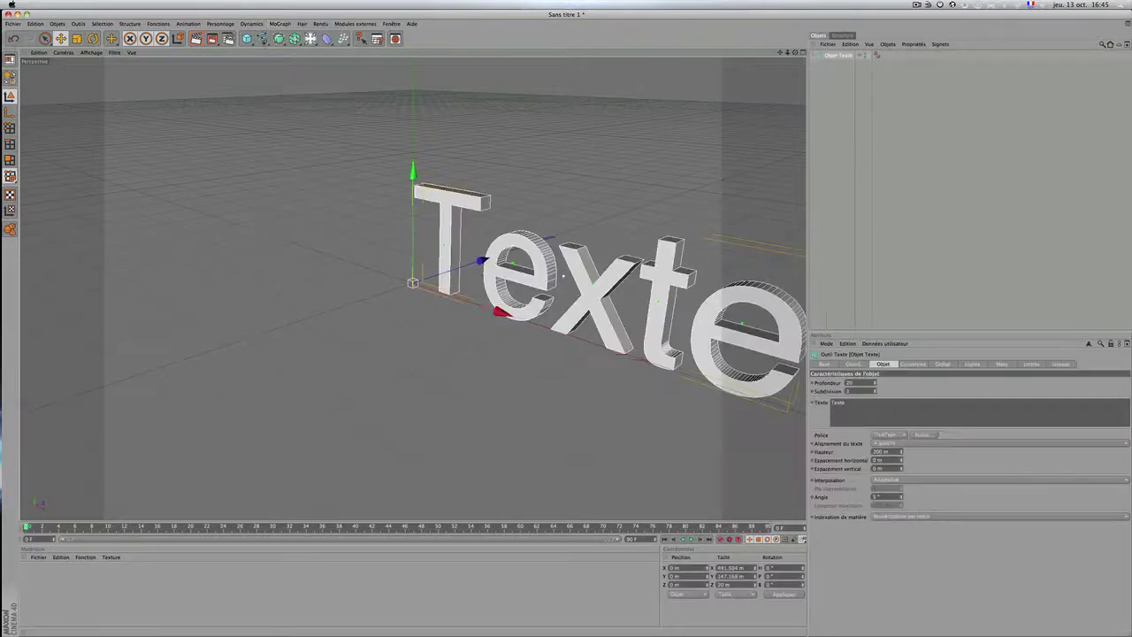
drag(911, 411, 817, 400)
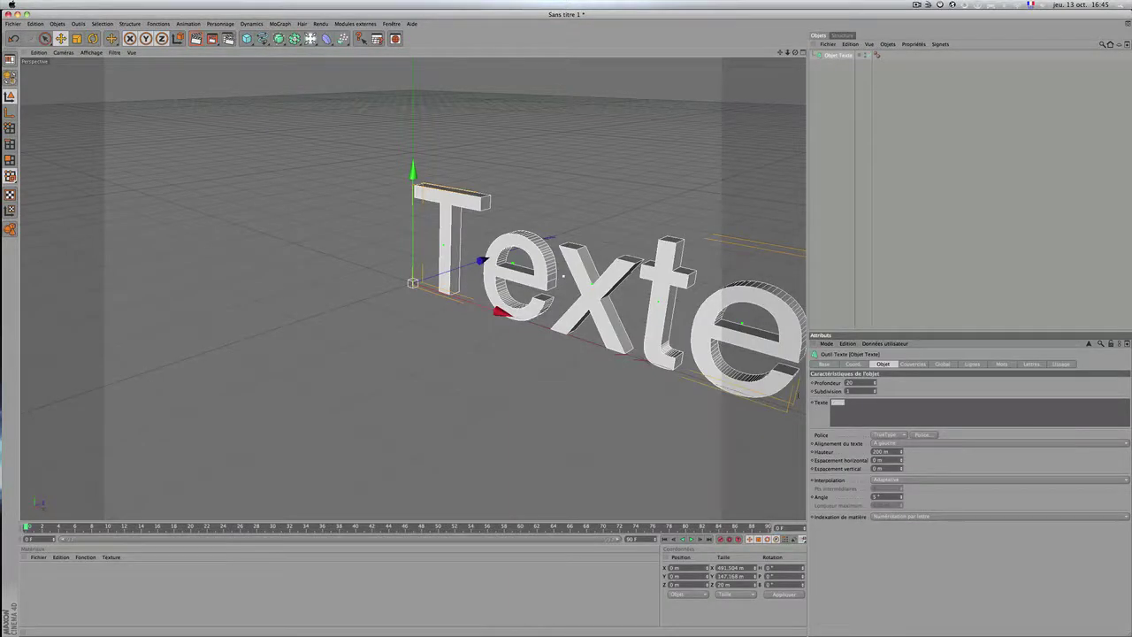
text(H)
Step: Reduce the extrusion depth of the KLM text object
drag(794, 53, 640, 47)
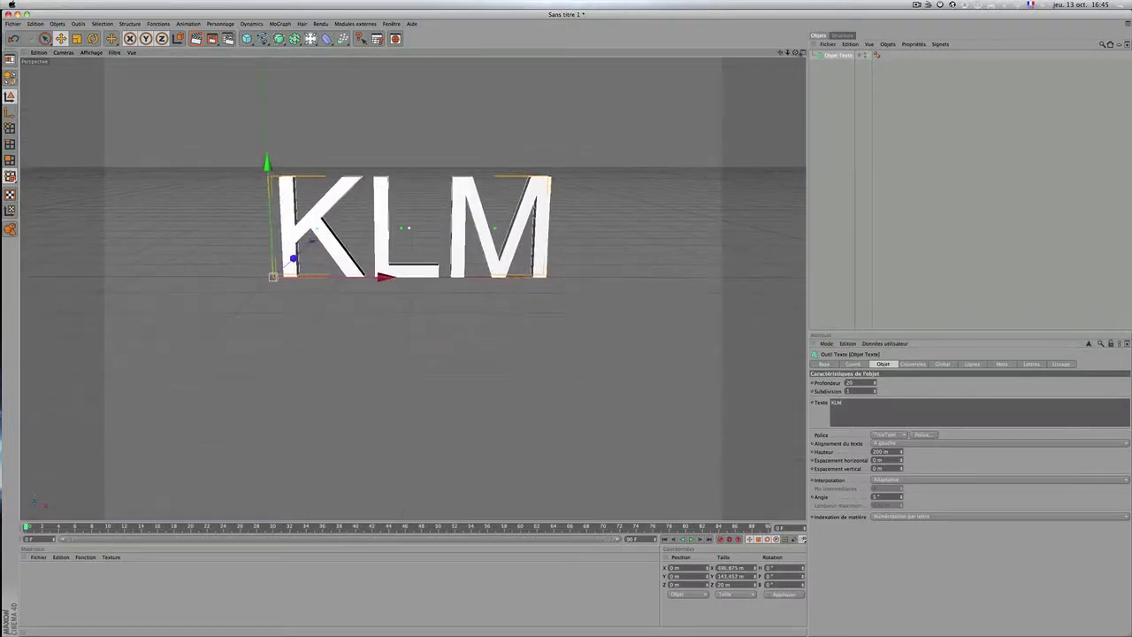
mouse_move(795, 53)
mouse_down()
mouse_move(806, 61)
mouse_move(798, 50)
mouse_up()
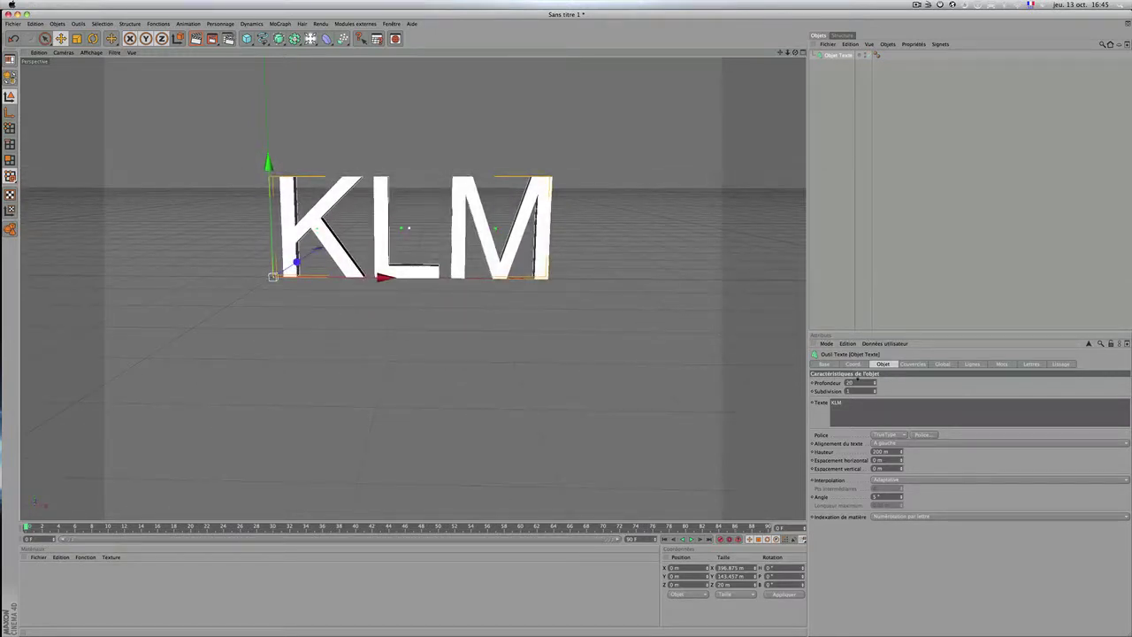
drag(855, 383, 818, 382)
text(1)
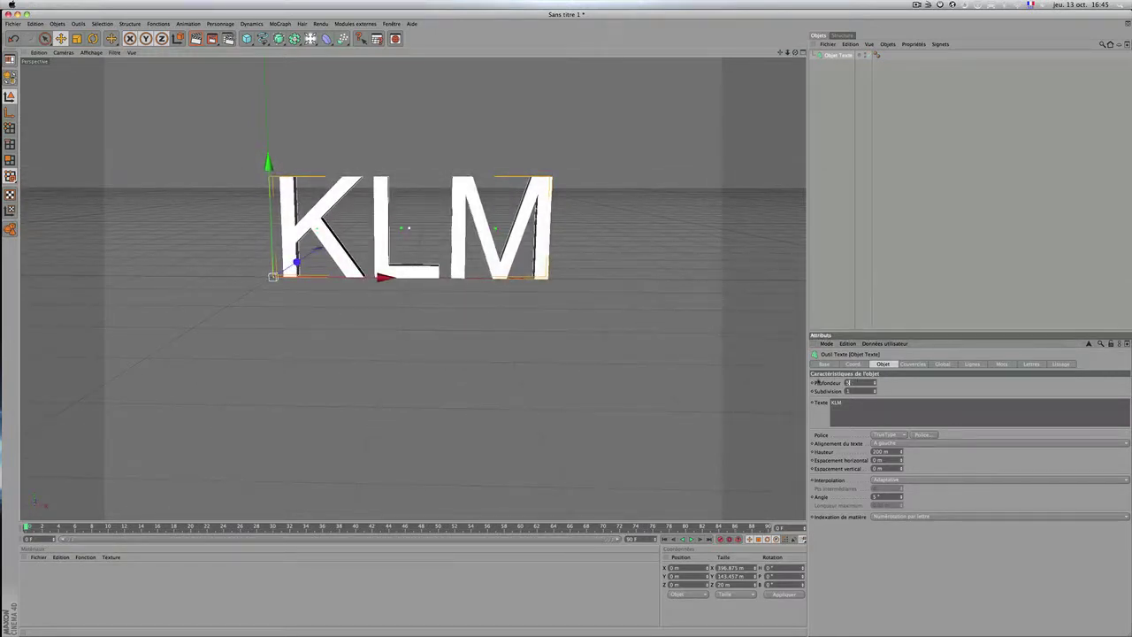
Step: Set the KLM text's start and end caps to Couvercle et biseau and reduce the bevel radius
click(920, 365)
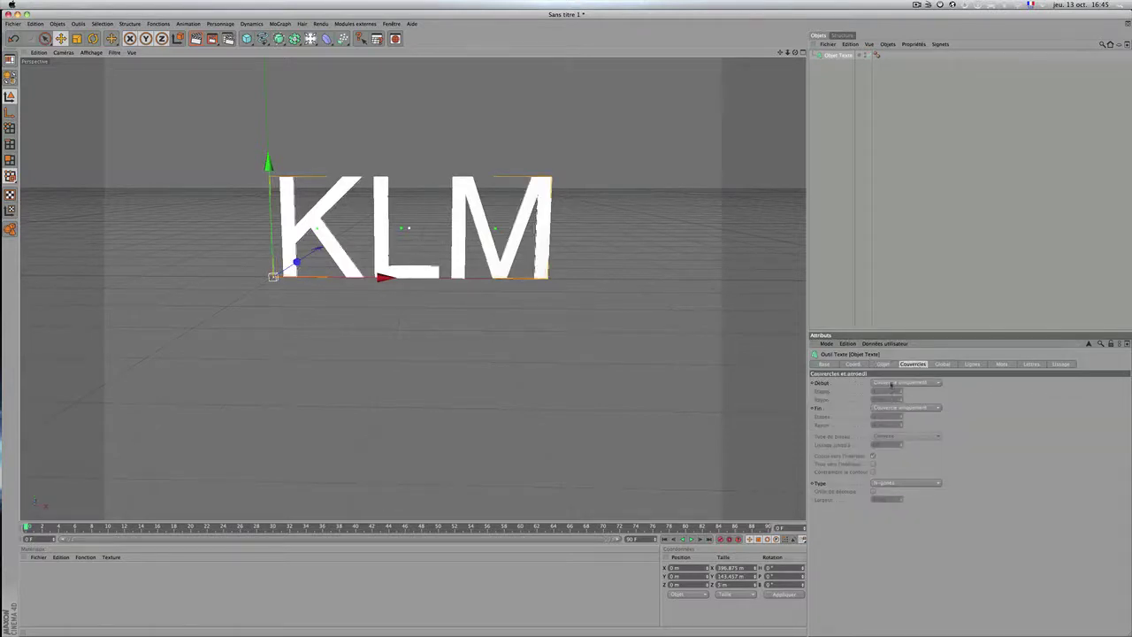
click(891, 384)
click(889, 416)
click(893, 408)
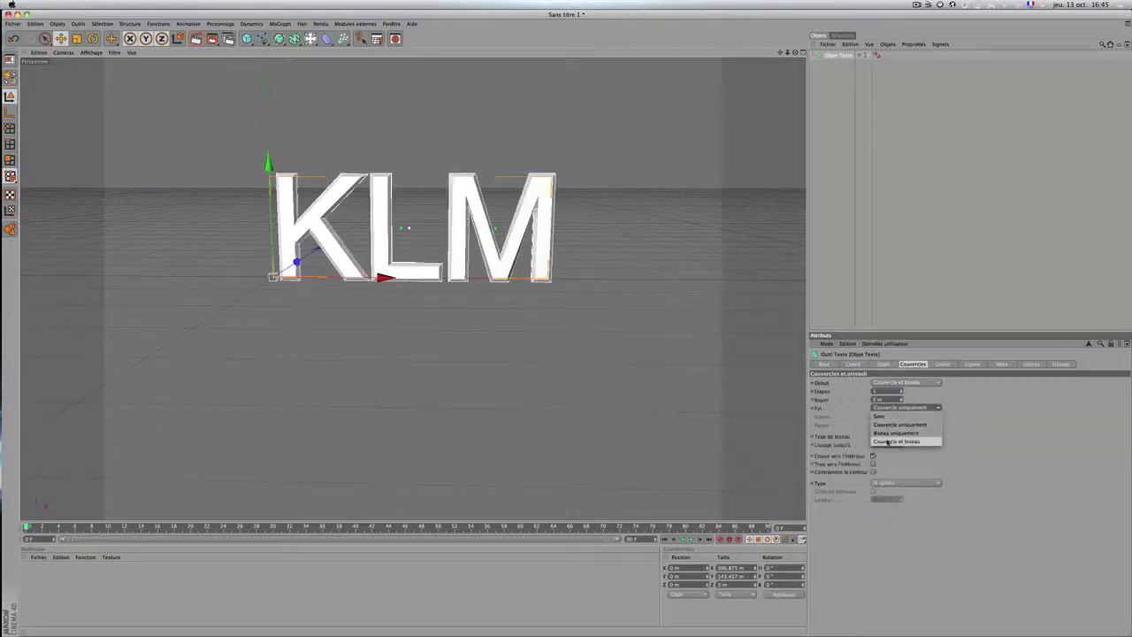
click(887, 441)
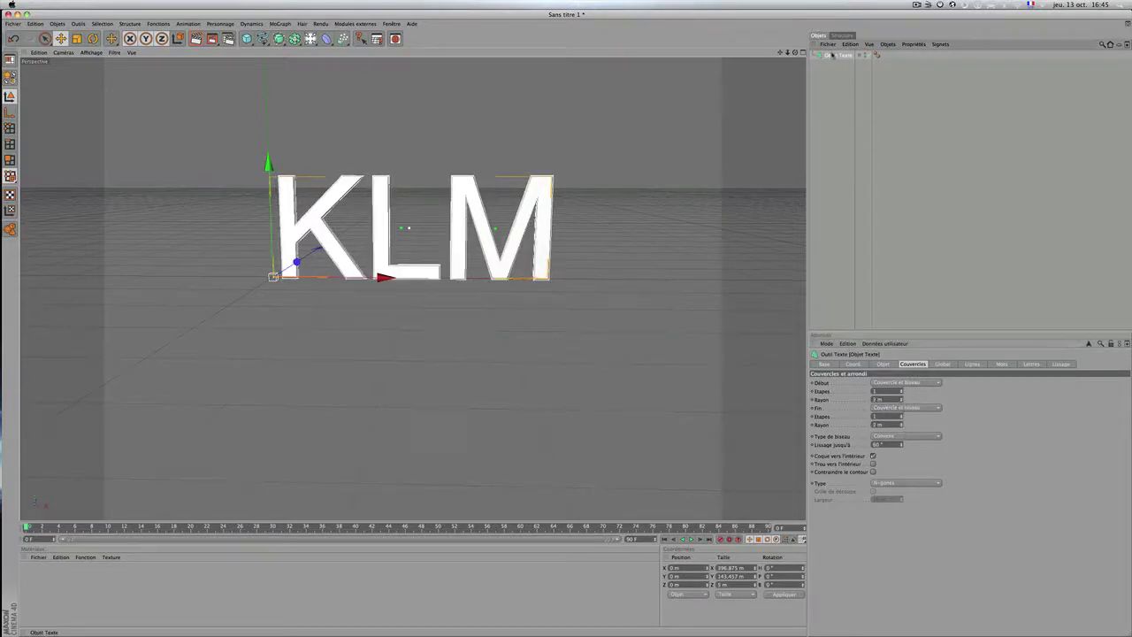
Step: Duplicate the KLM text object and set the copy's start and end caps to Couvercle uniquement
key(super+c)
key(super+v)
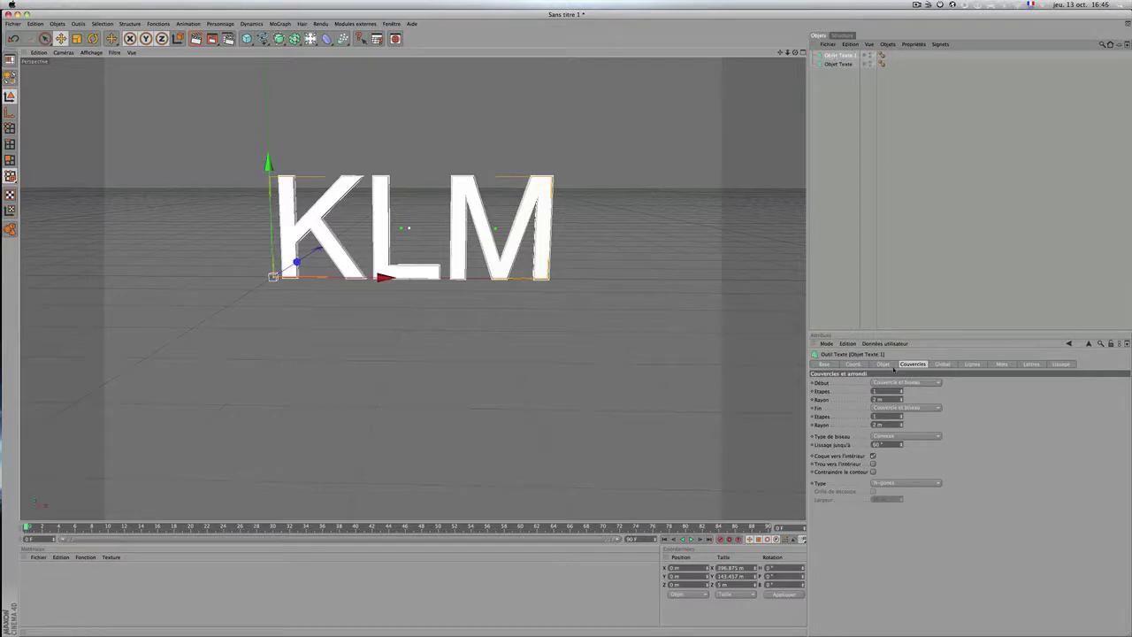
click(895, 382)
click(898, 399)
click(900, 407)
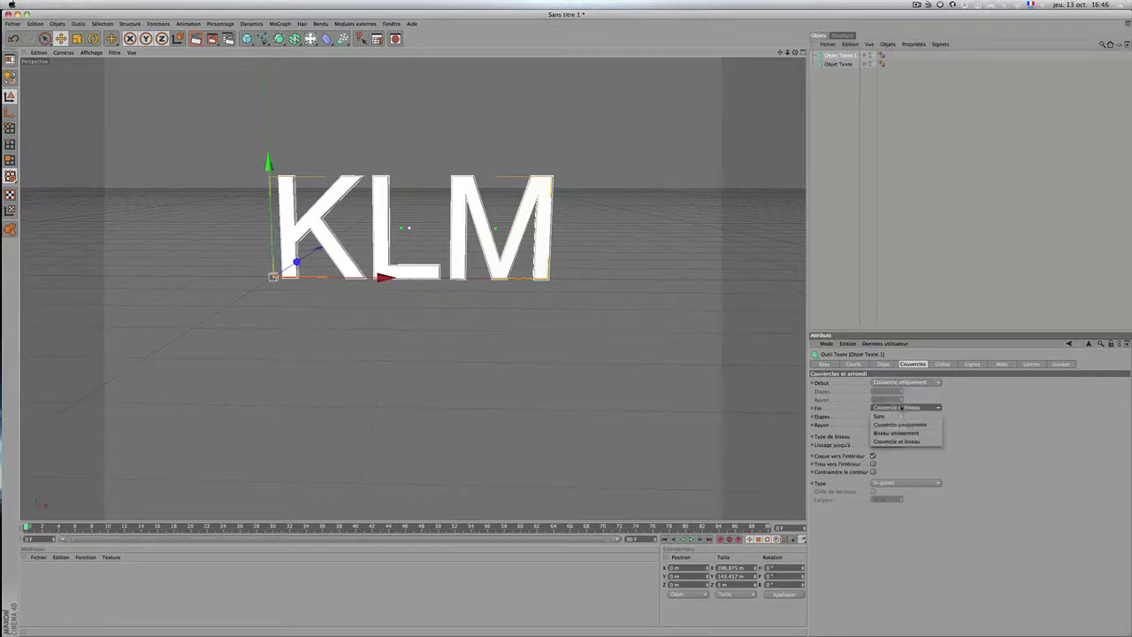
click(897, 424)
Step: Increase the copied text's depth and shift it along the Z axis to about -0.9 m
click(883, 364)
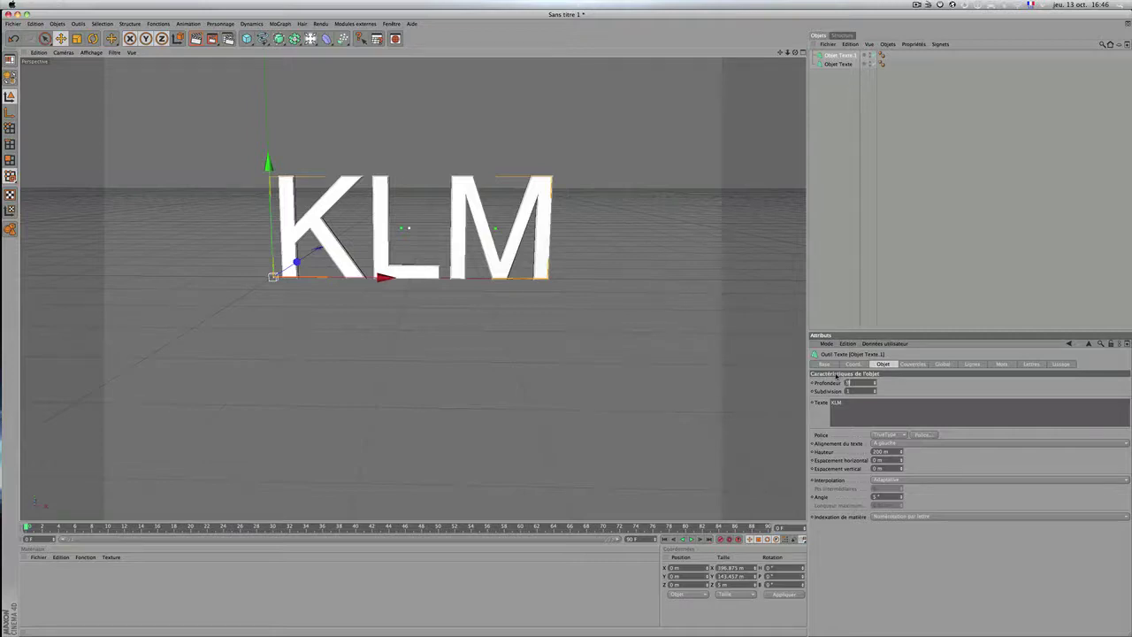
middle_click(473, 129)
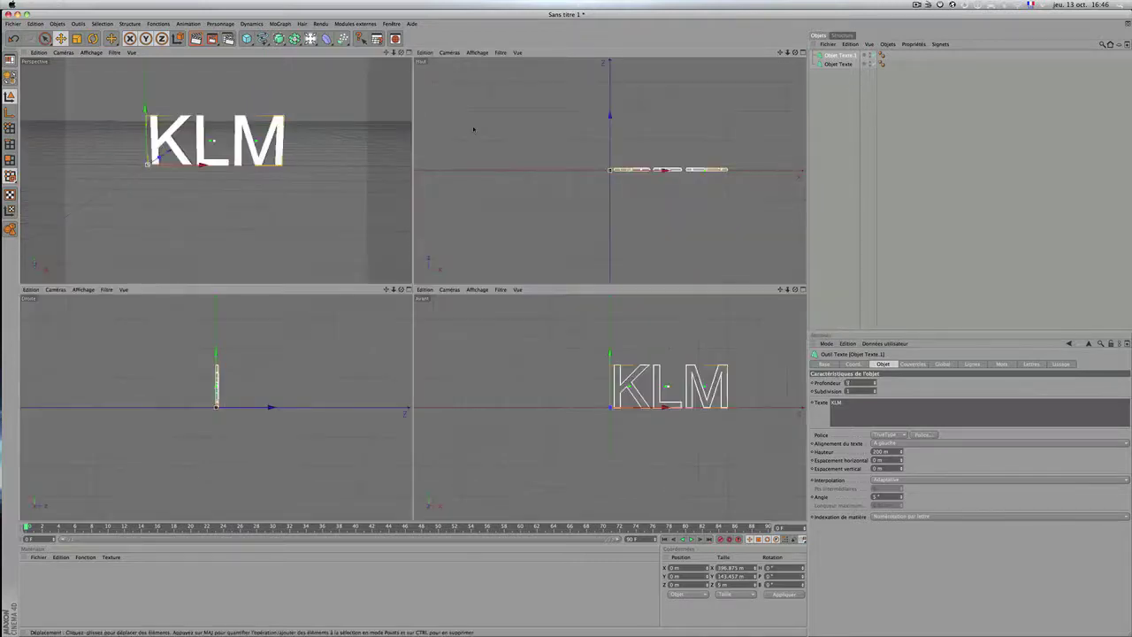
scroll(597, 133, up, 3)
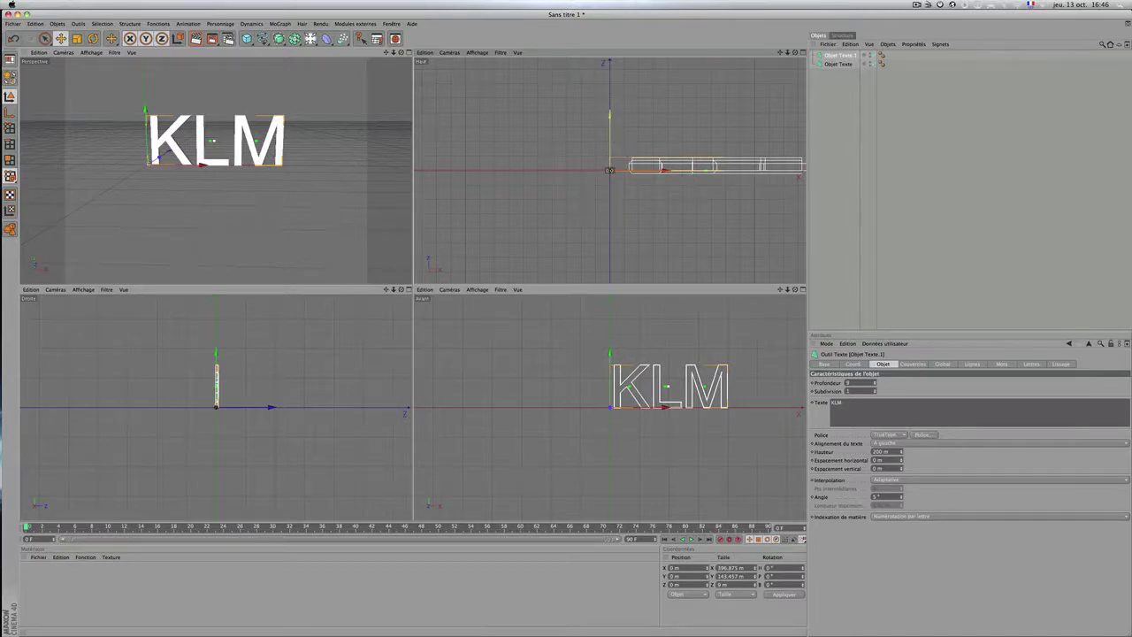
drag(610, 169, 607, 169)
middle_click(315, 172)
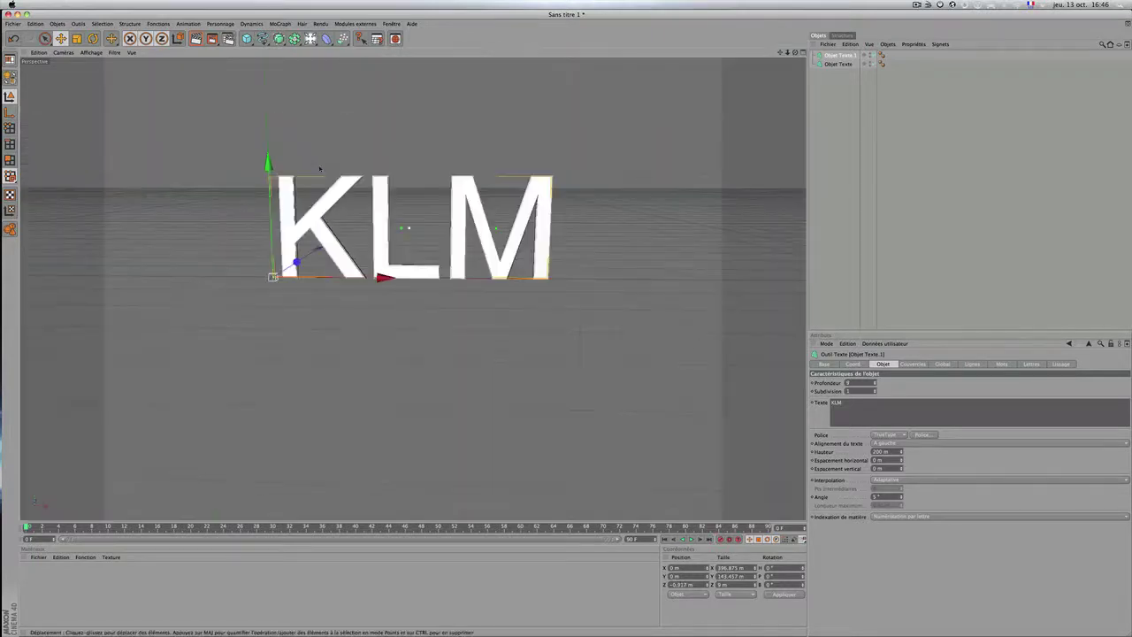
Step: Create a pure white material with Réflexion enabled and apply it to the original bevelled text object
click(38, 556)
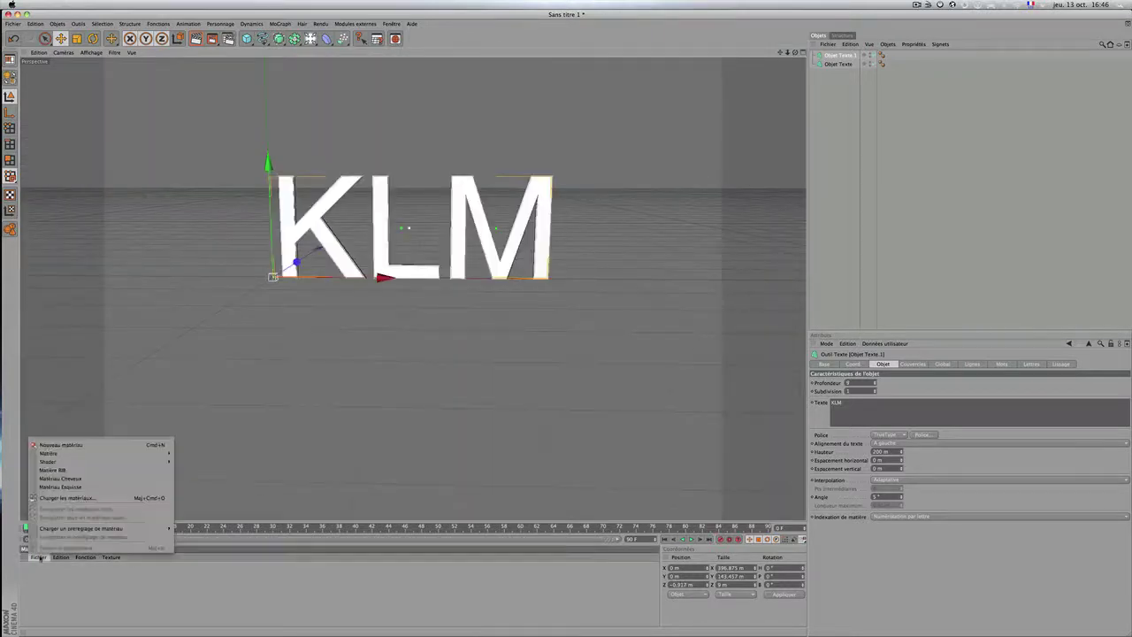
click(55, 444)
double_click(29, 575)
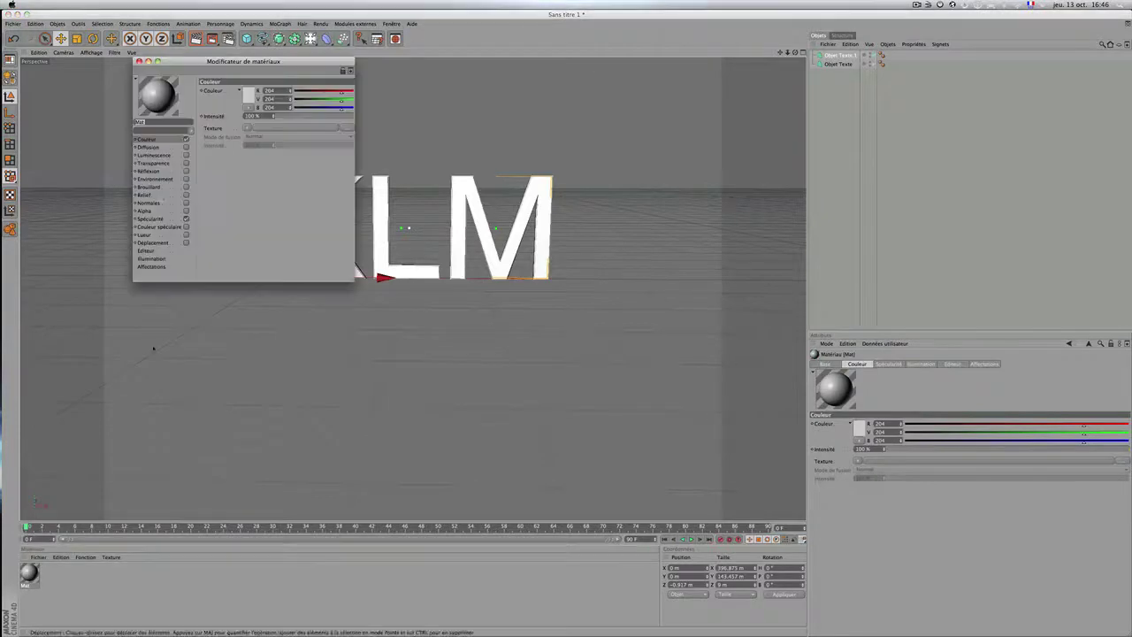
click(244, 97)
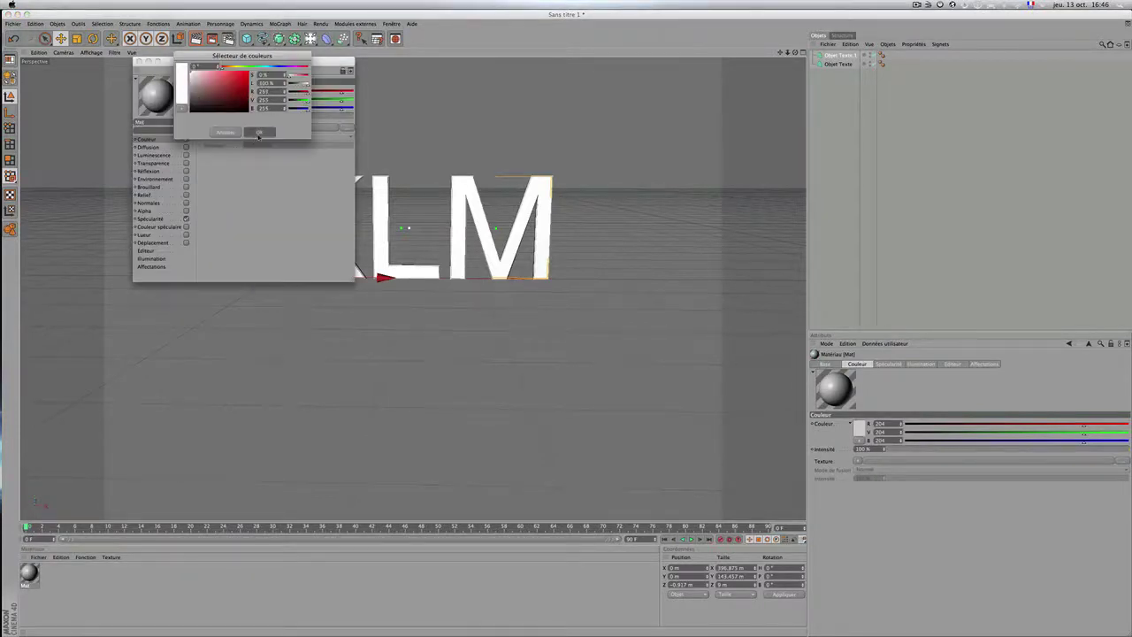
click(187, 62)
click(186, 171)
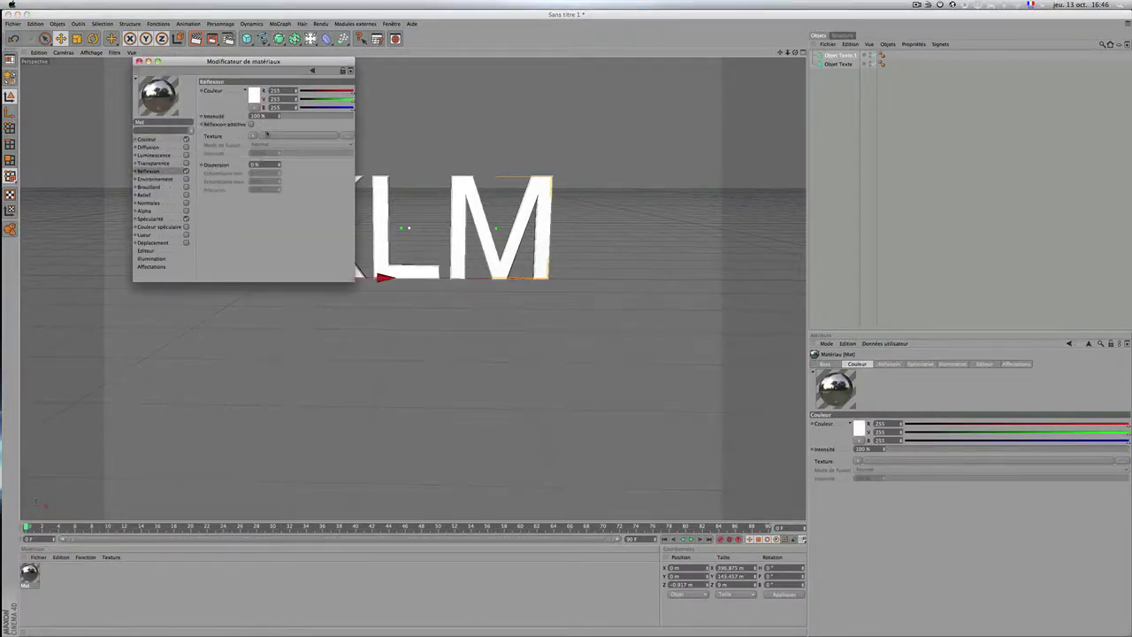
click(137, 61)
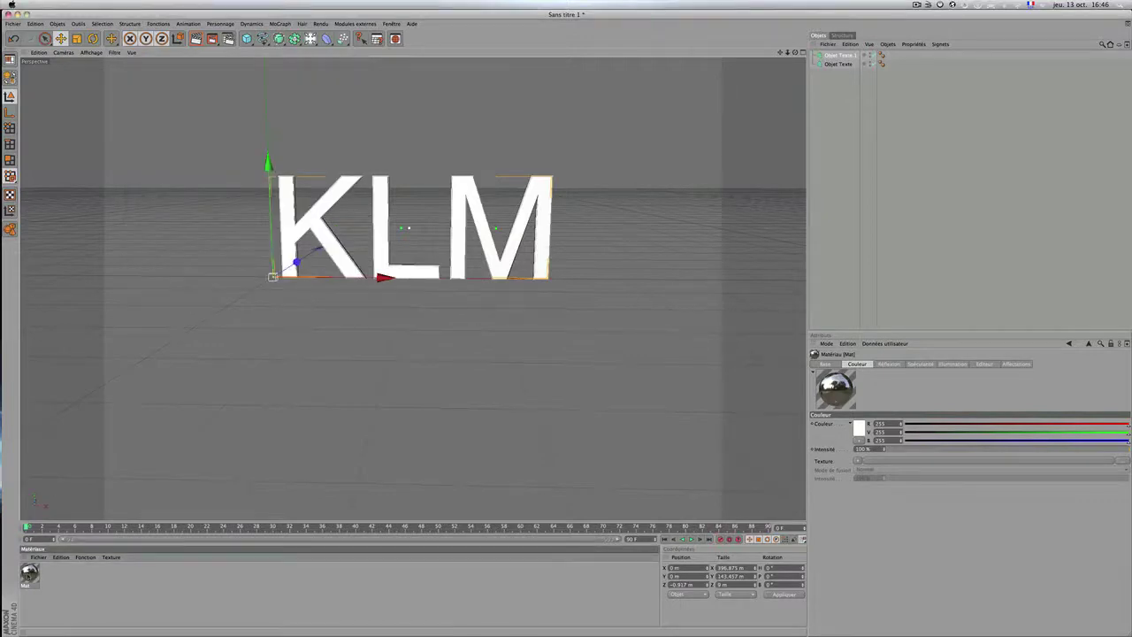
drag(823, 95, 836, 65)
Step: Create a second material and set its Couleur channel to a neutral dark grey
click(38, 557)
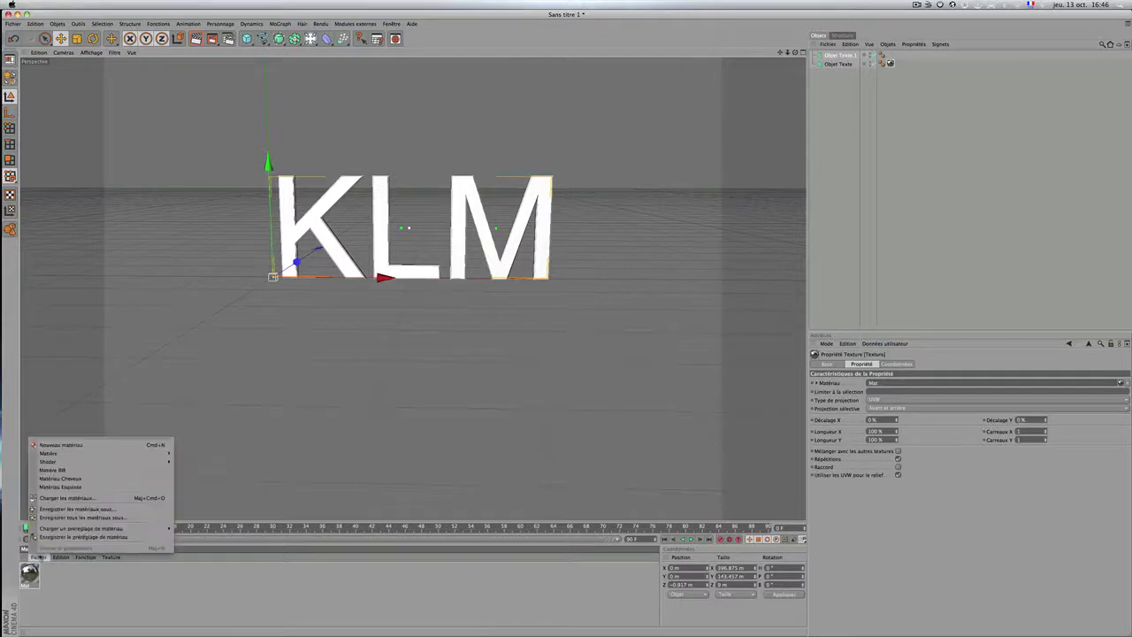
click(73, 443)
double_click(28, 573)
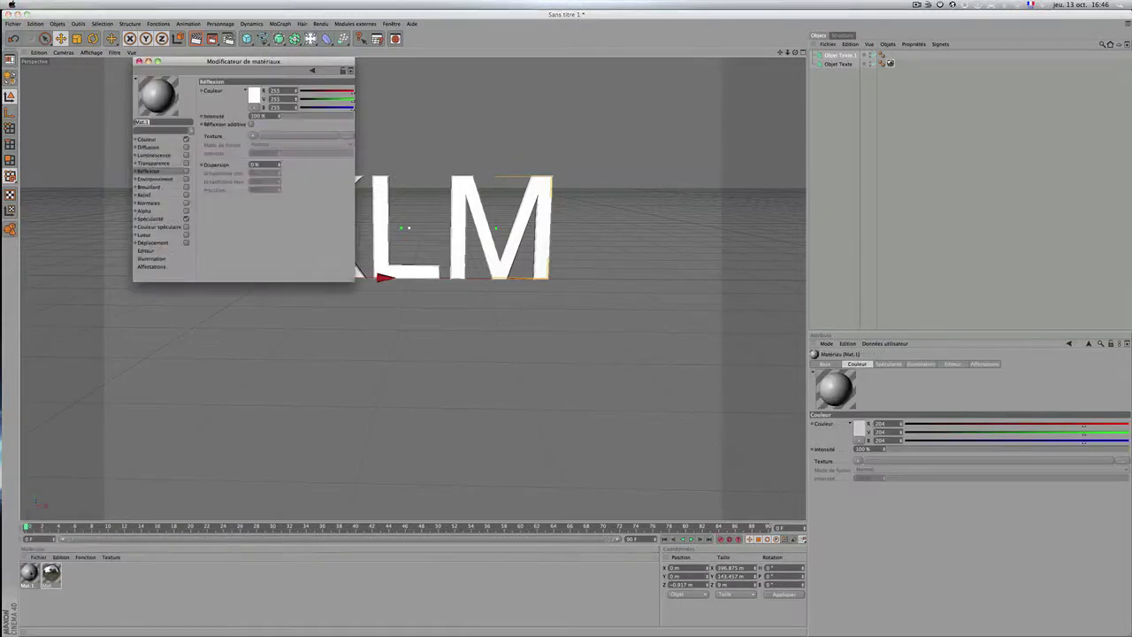
click(147, 139)
click(254, 94)
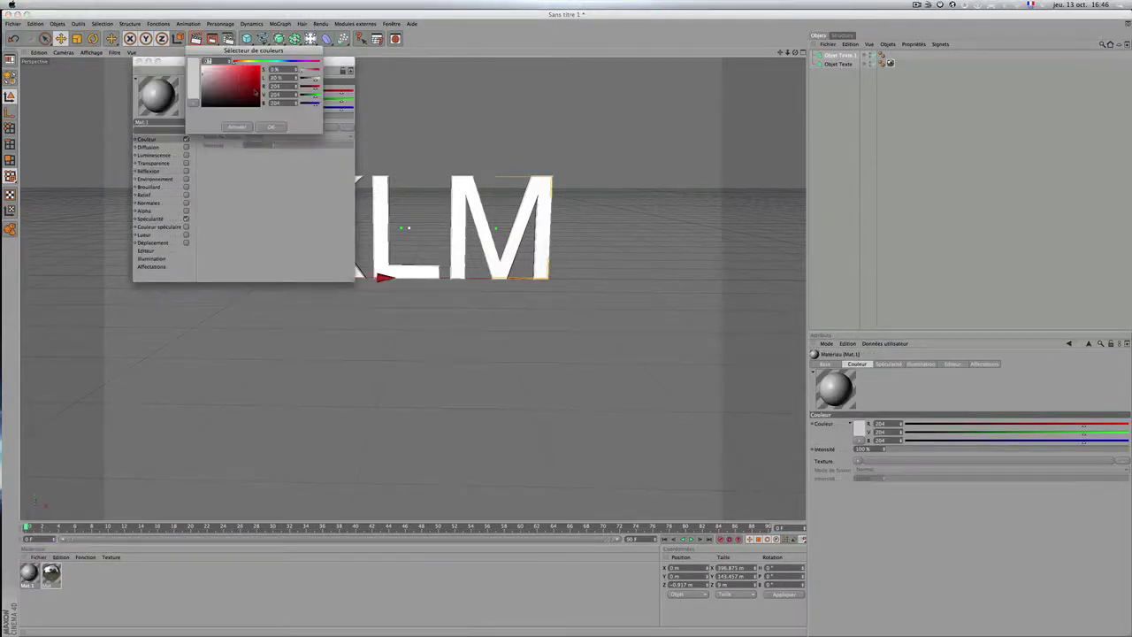
drag(205, 96, 200, 99)
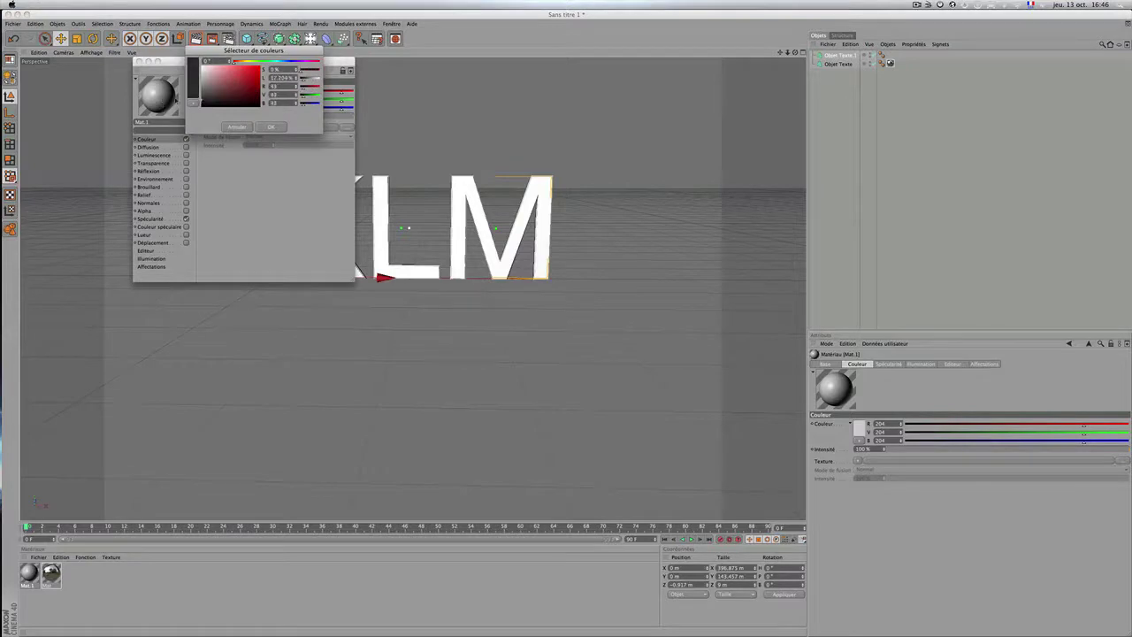
click(281, 127)
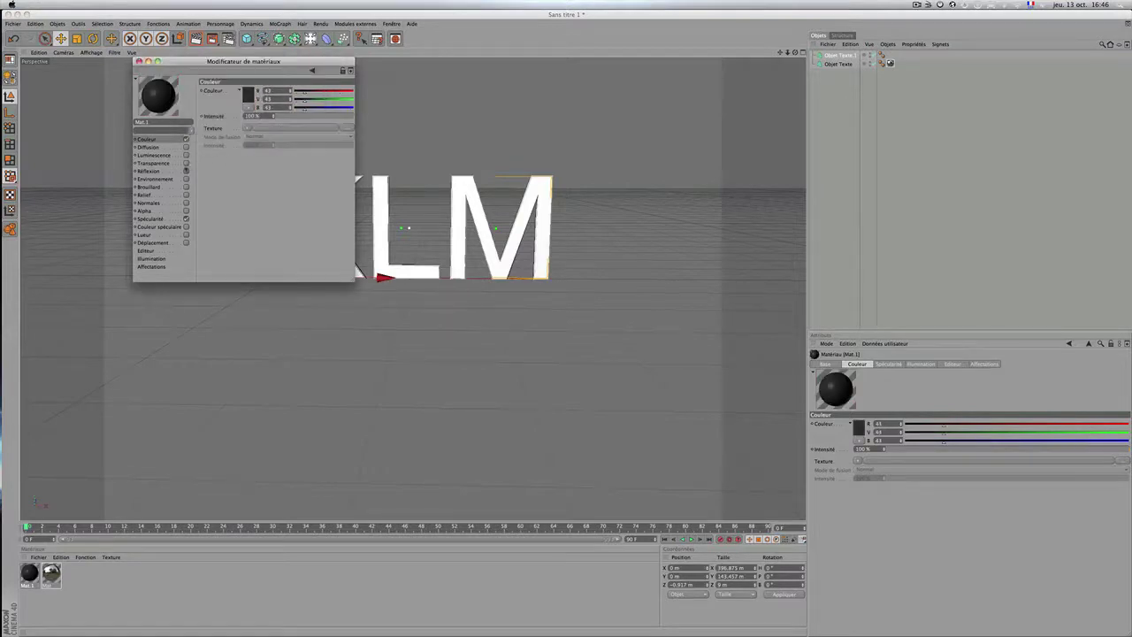
Step: Enable Réflexion on the dark grey material at 14 % intensity with a Fresnel texture mixed at about 17 %
click(187, 170)
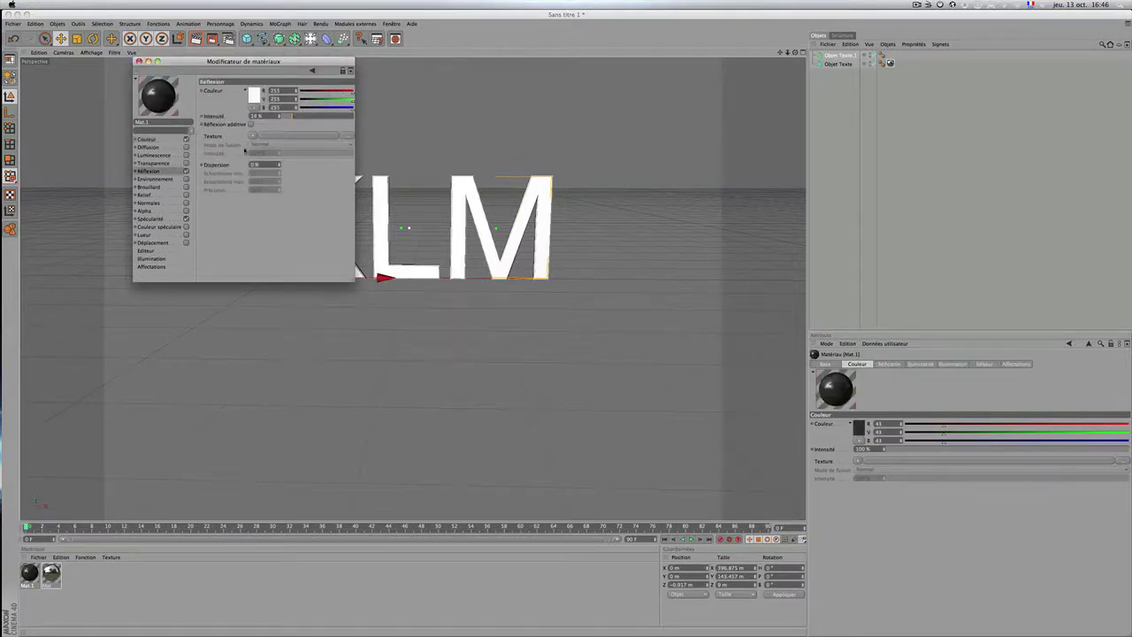
click(252, 135)
click(287, 227)
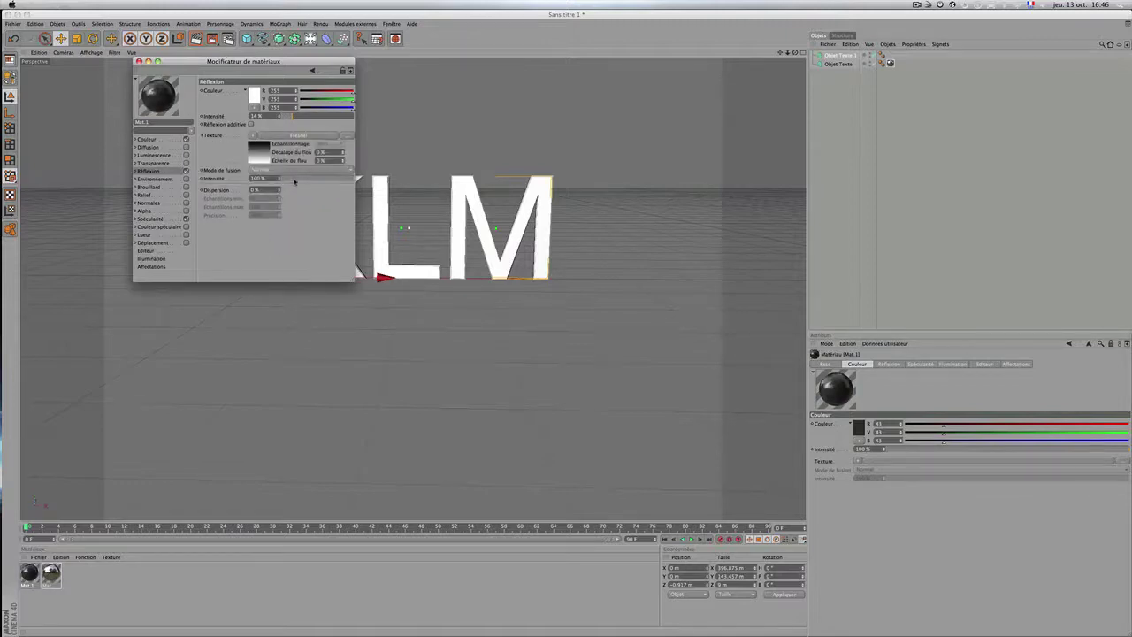
click(294, 179)
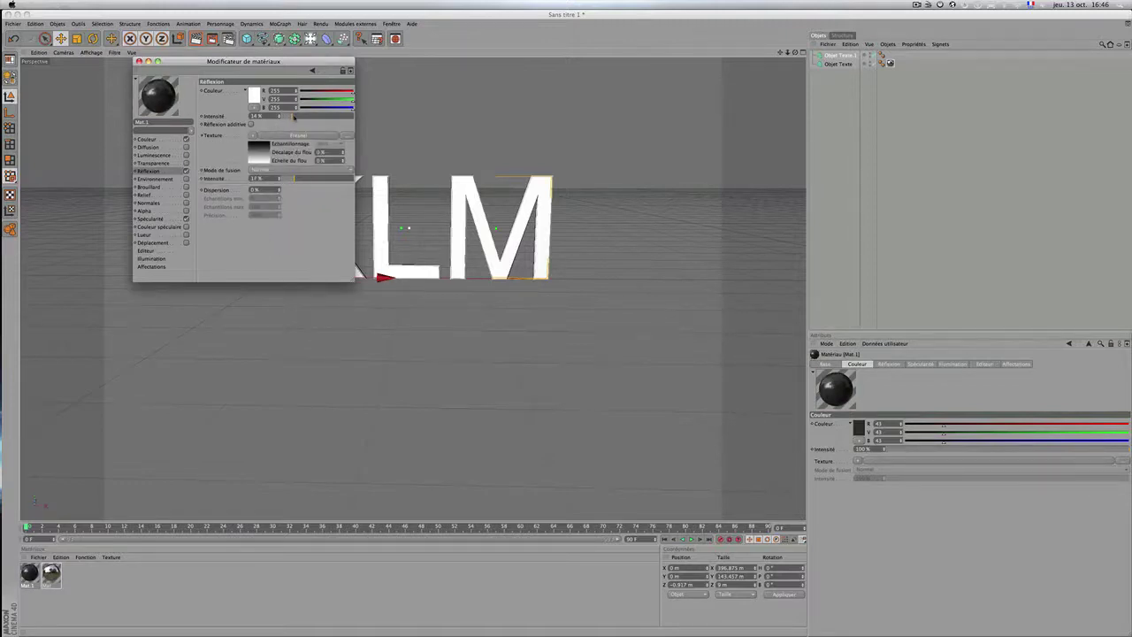
Step: Enable Environnement and Lueur on the dark grey material, with the glow's Intensité interne at 20 % and Intensité externe at 10 %
click(154, 178)
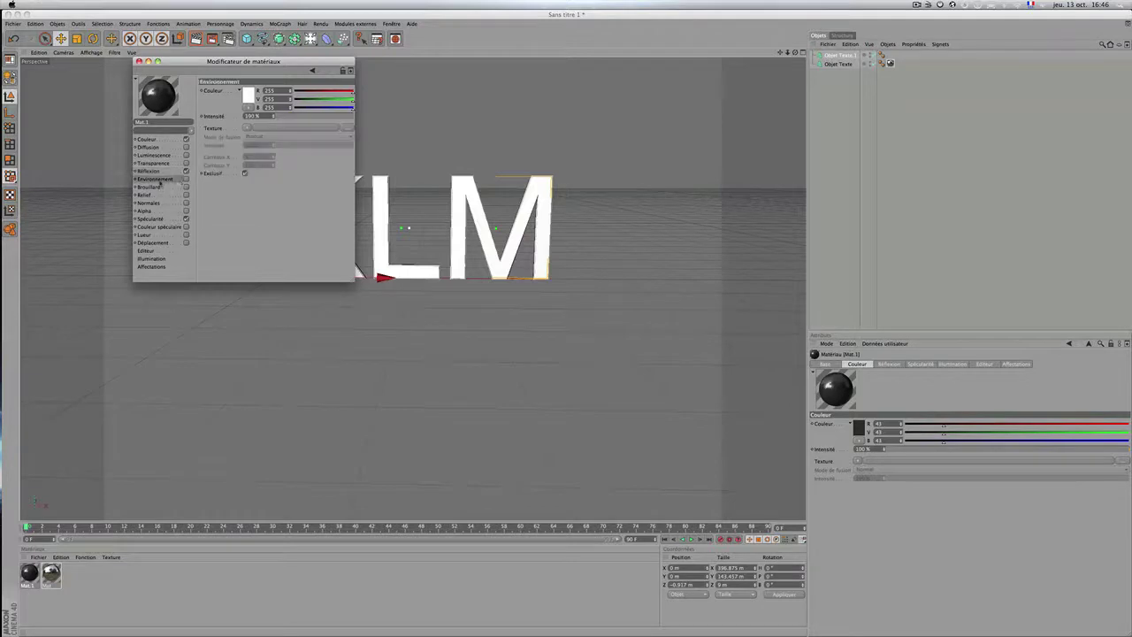
click(185, 180)
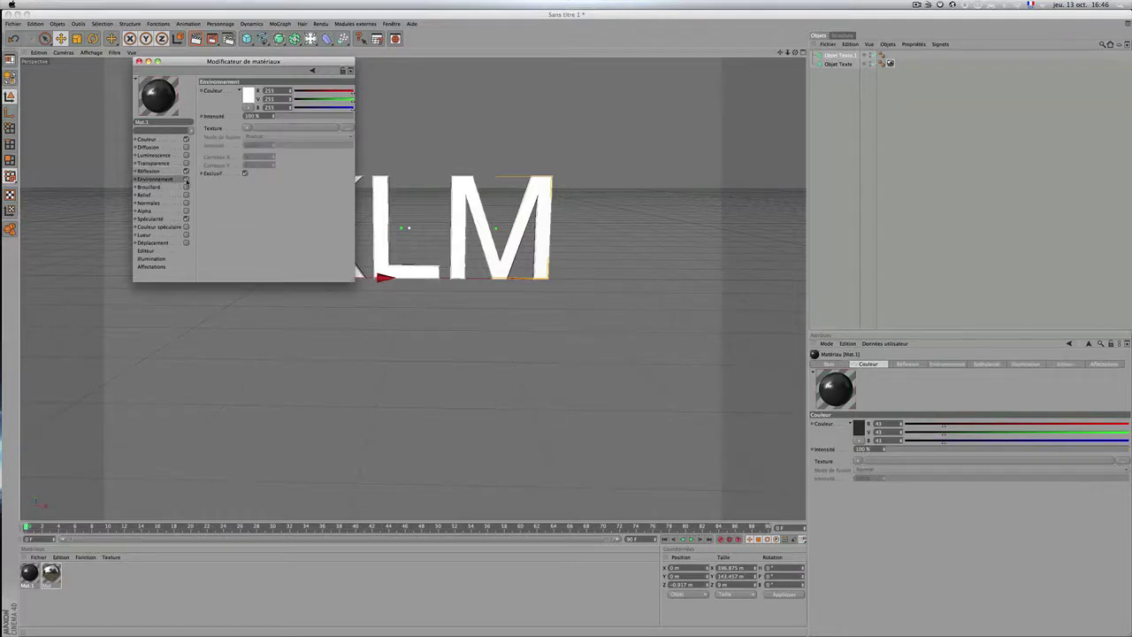
click(151, 235)
click(186, 235)
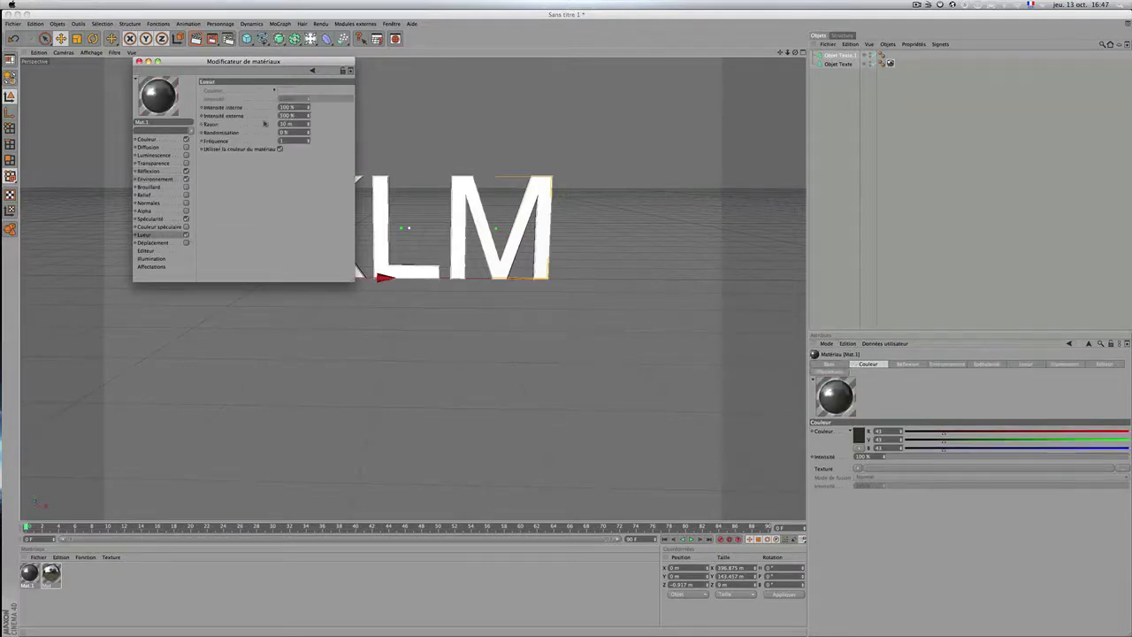
click(283, 107)
text(20)
key(Tab)
text(1)
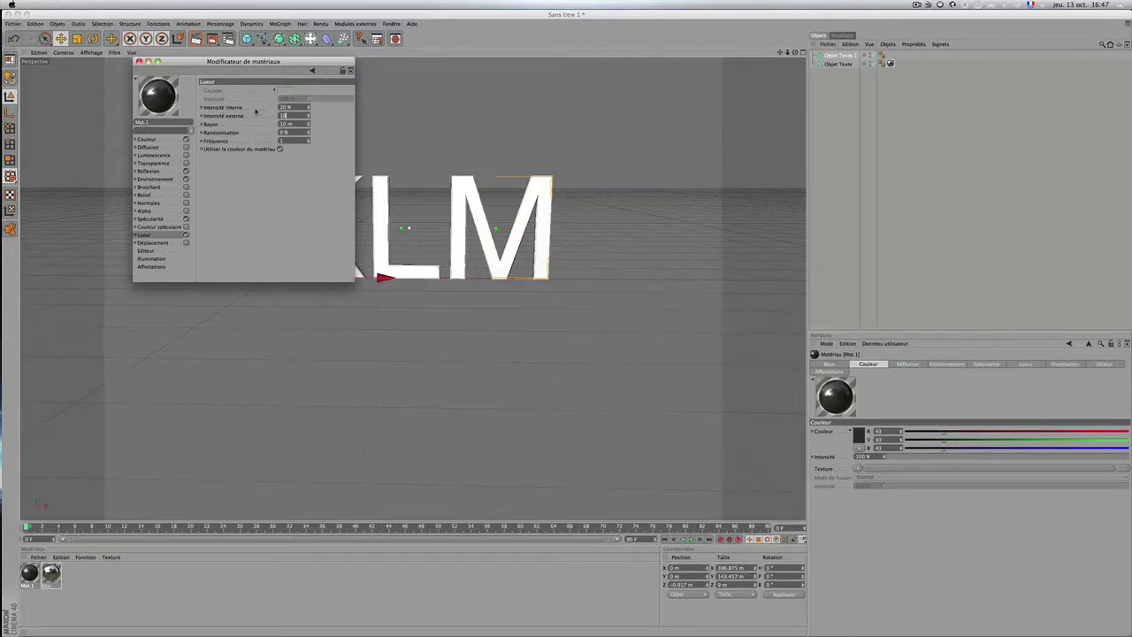
text(0)
key(Return)
click(151, 212)
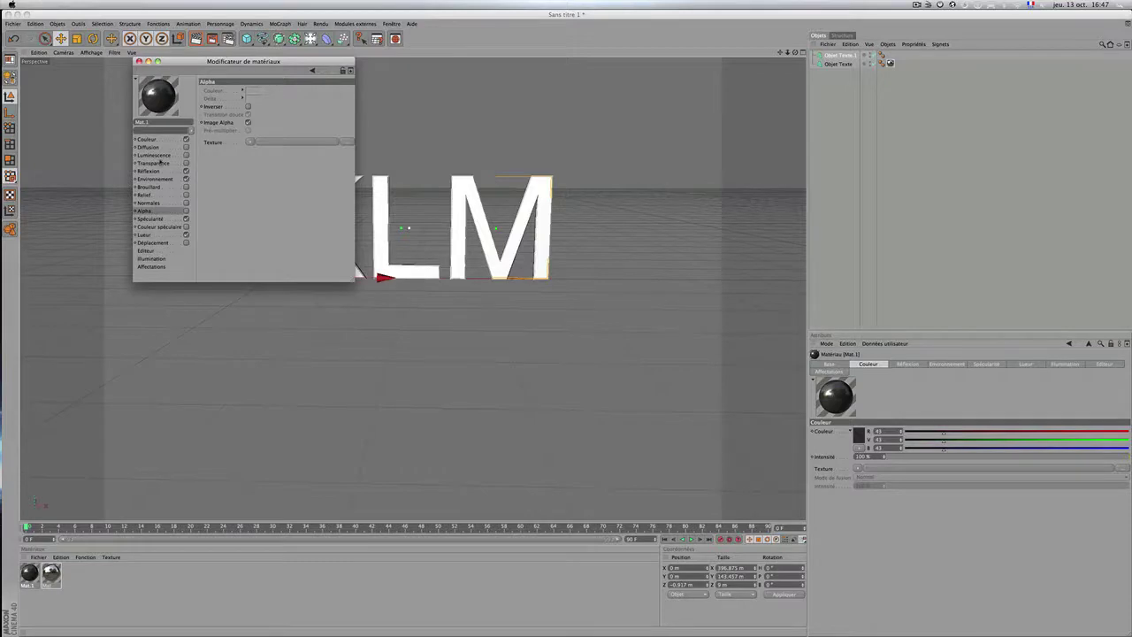
click(147, 140)
click(150, 148)
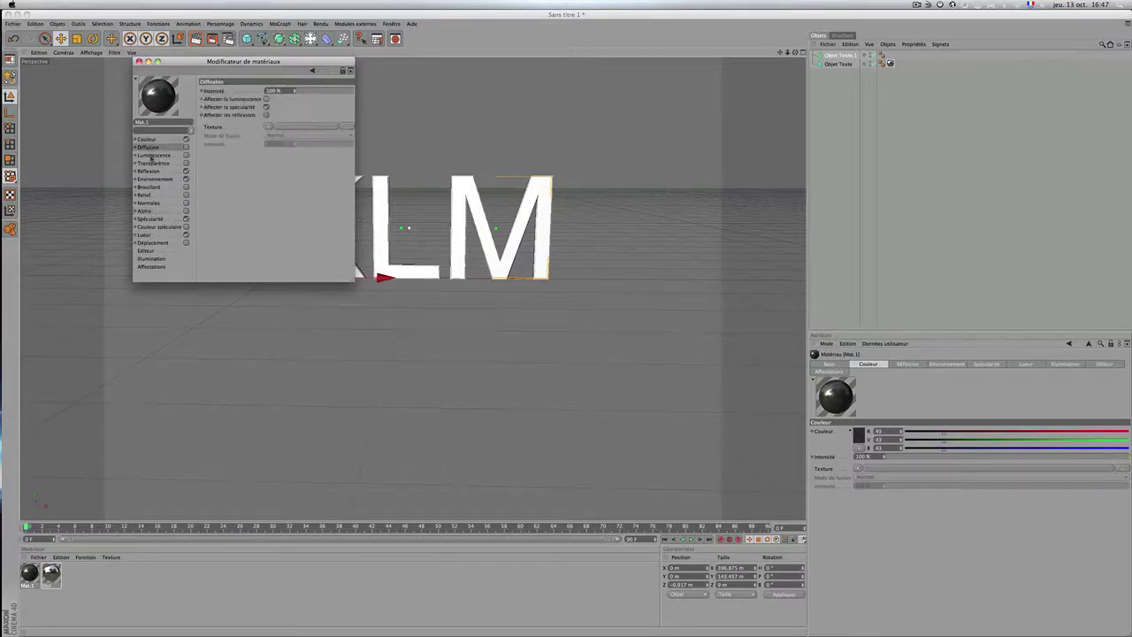
click(151, 156)
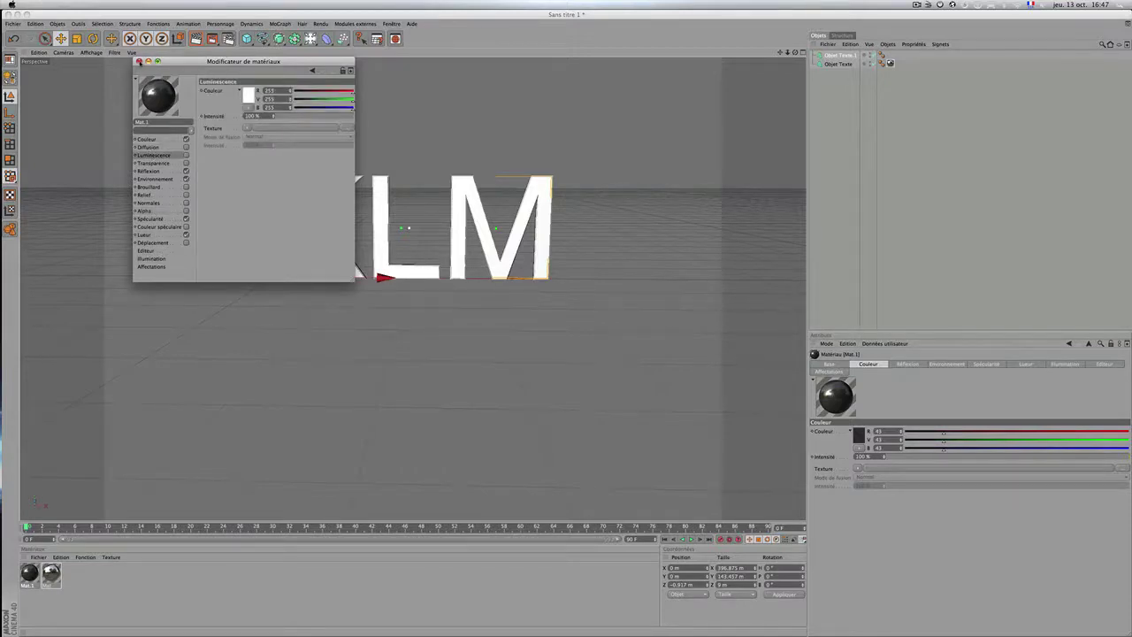
Step: Close the material editor and apply the dark grey material to the original Objet Texte
click(139, 61)
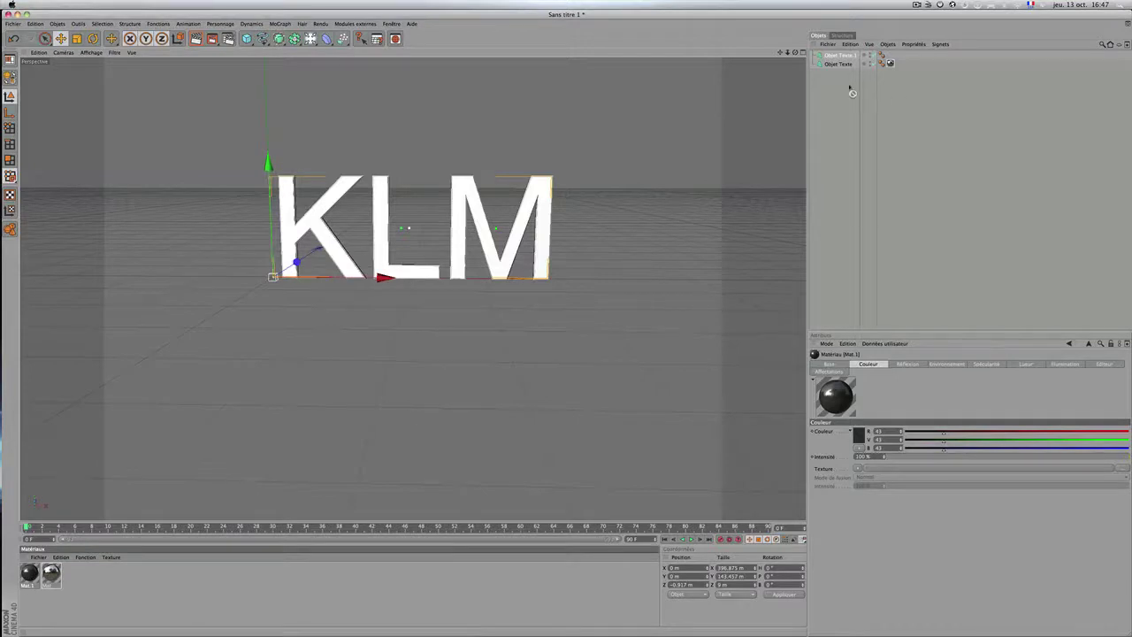
drag(833, 66, 833, 64)
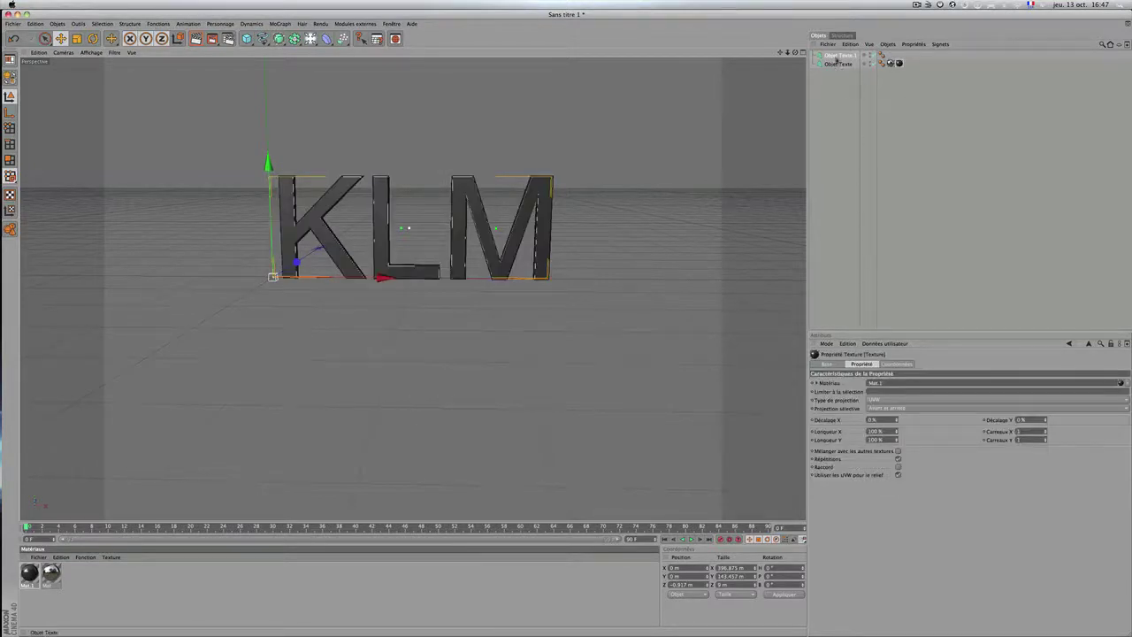
Step: Select both KLM text objects and change their font to Cafe Nero M54
click(834, 64)
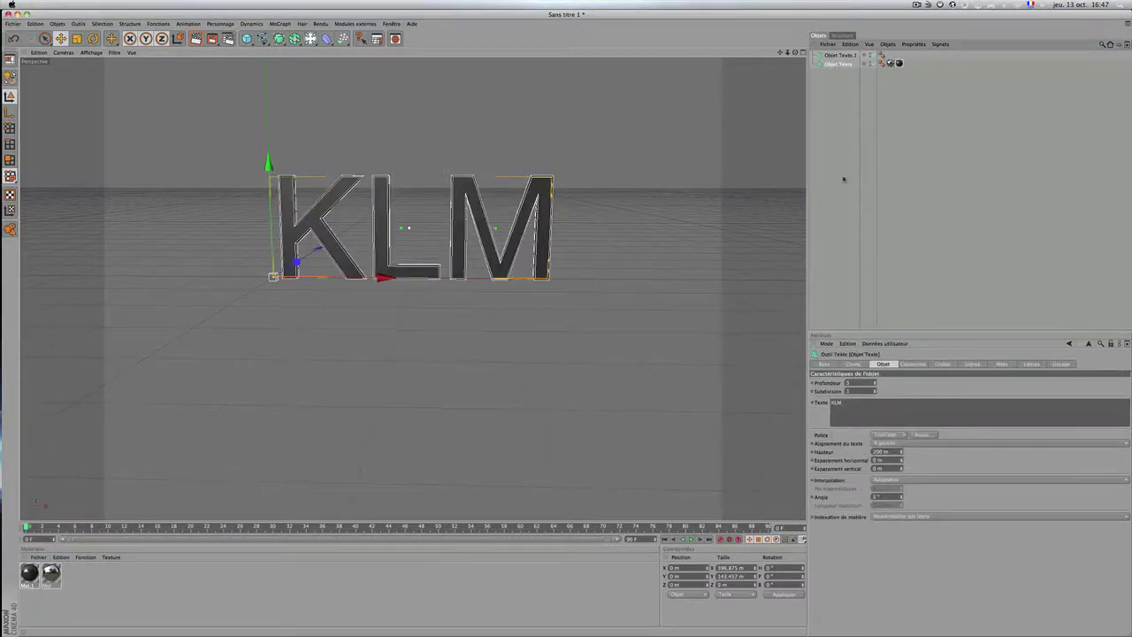
shift+click(829, 56)
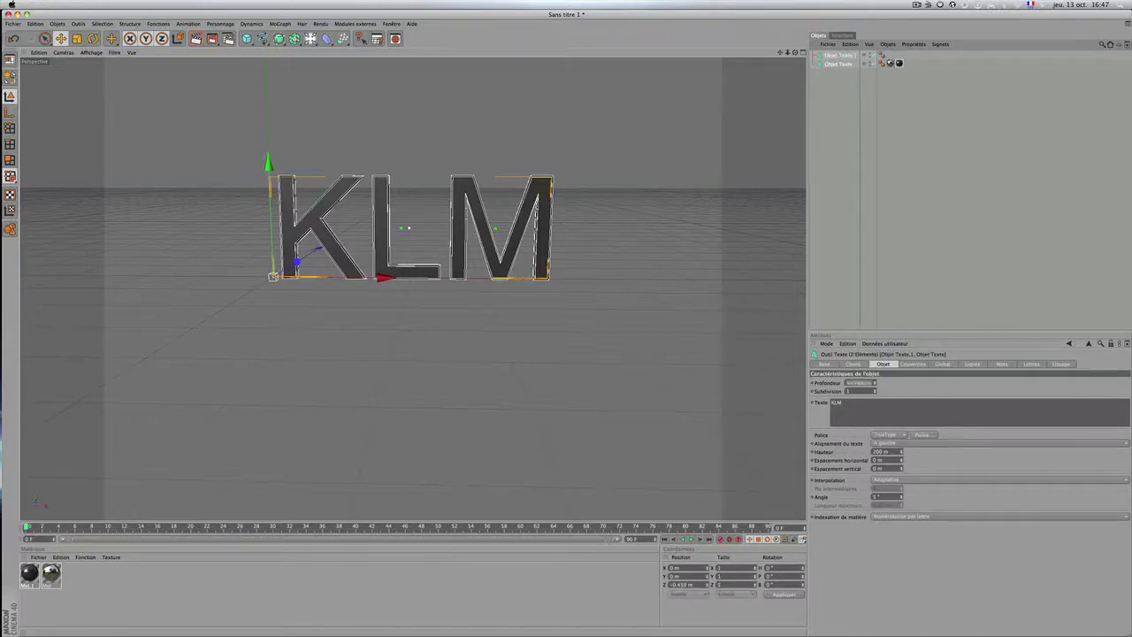
click(921, 435)
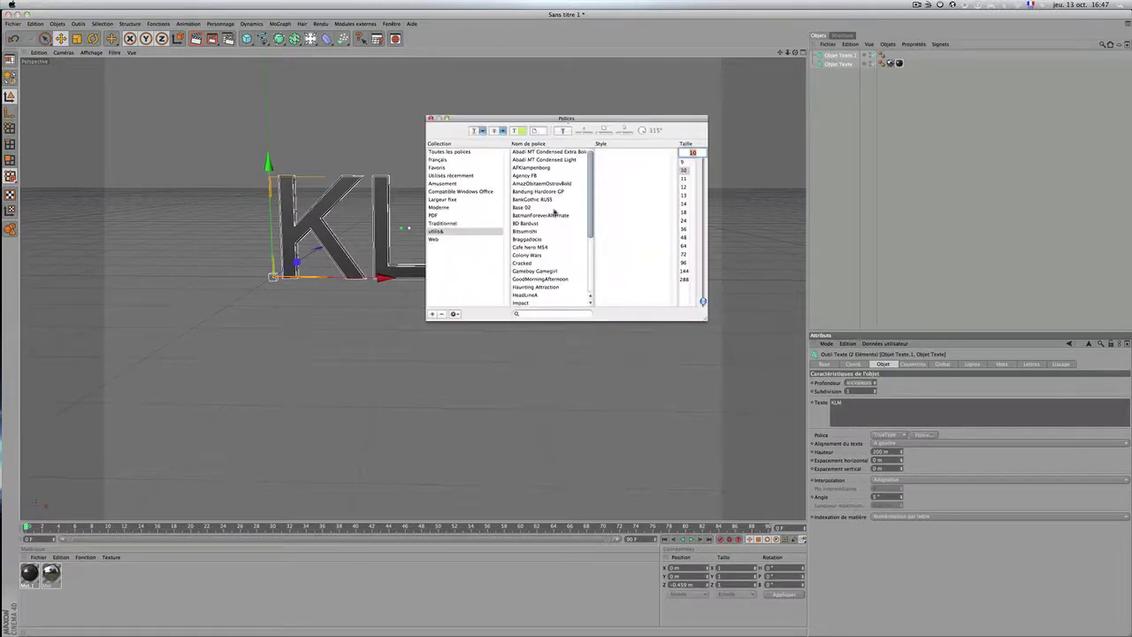
scroll(519, 291, down, 3)
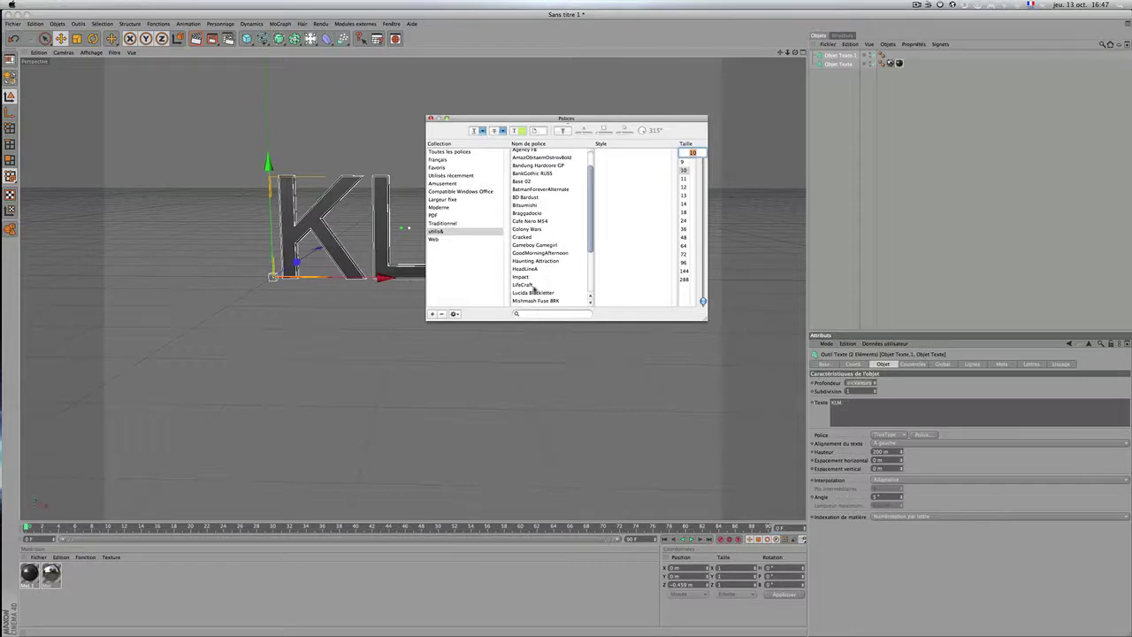
scroll(533, 291, up, 3)
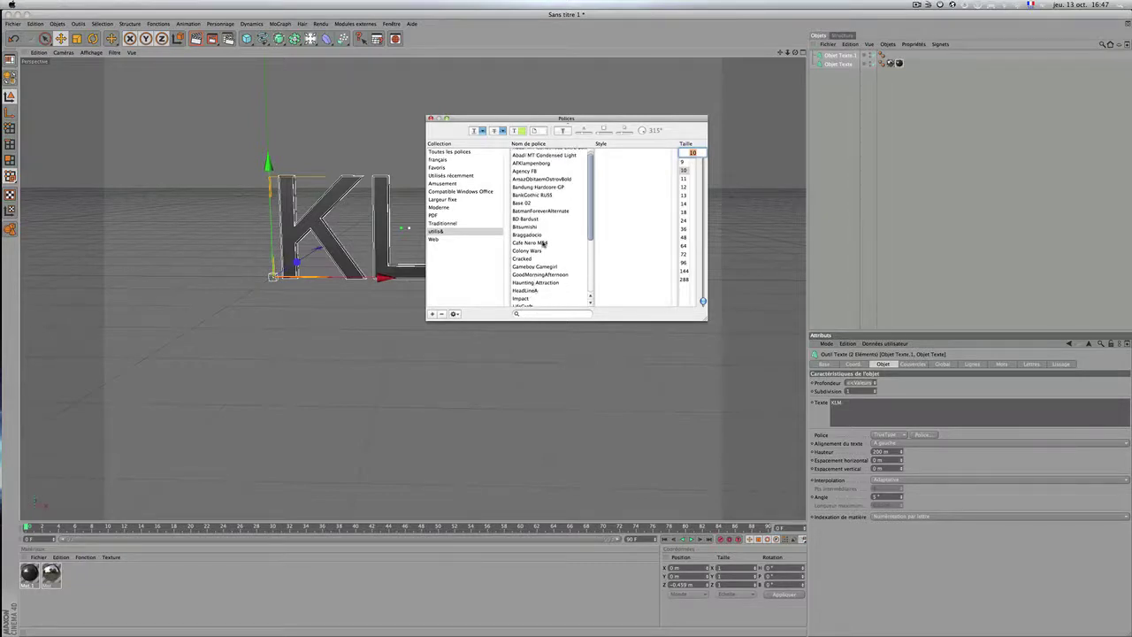
click(543, 243)
click(429, 118)
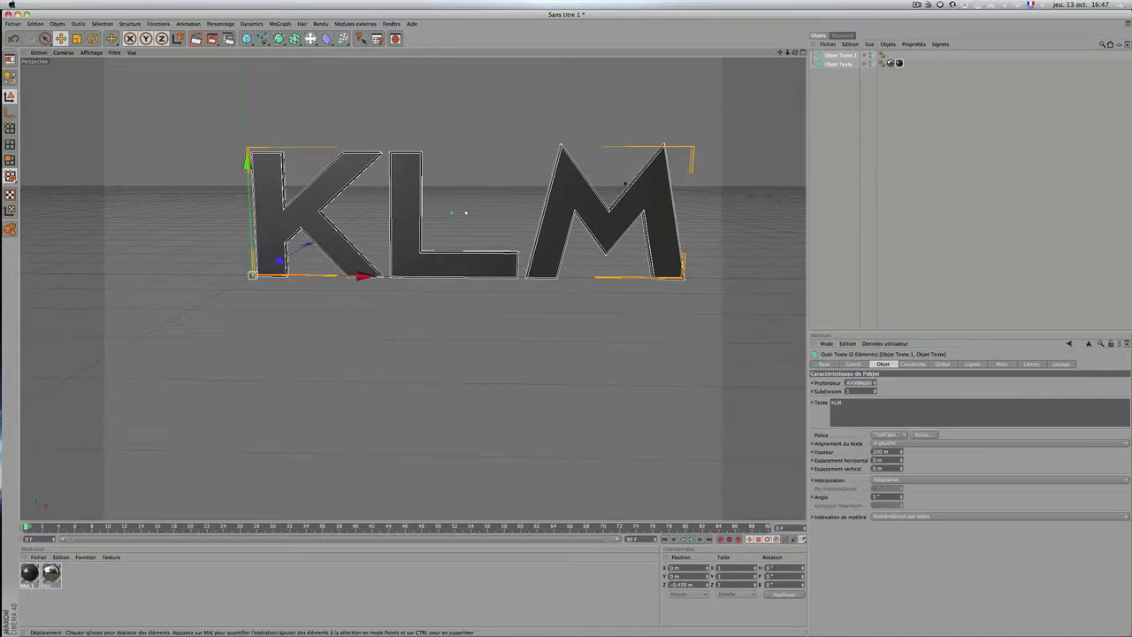
Step: Add a Ciel object to the scene and render the active view before and after to compare the lighting
click(195, 38)
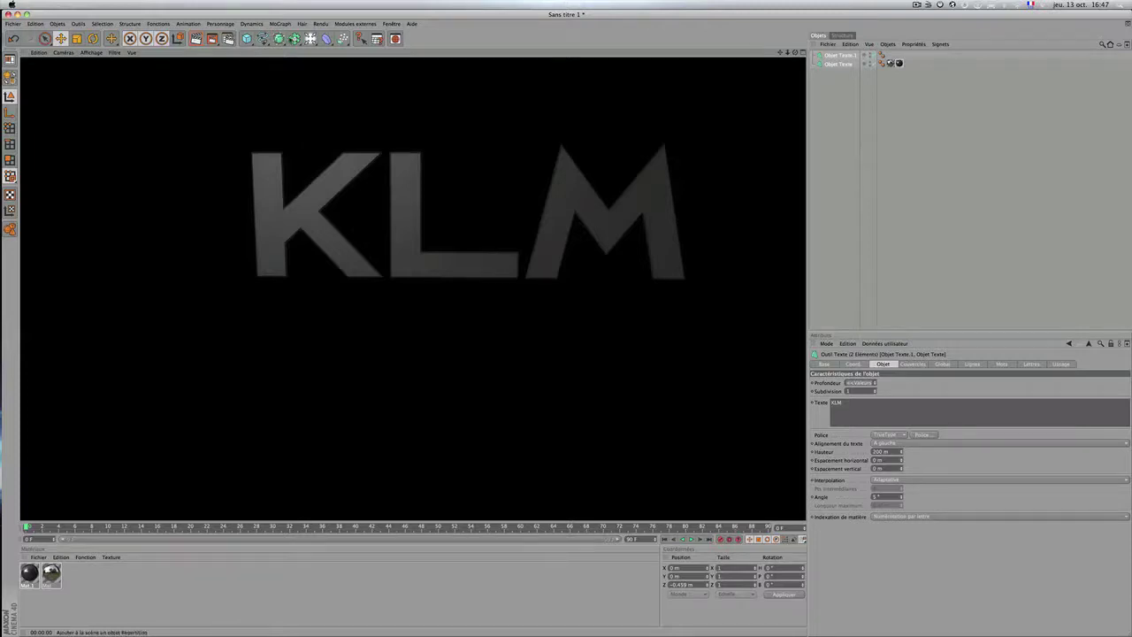
click(309, 38)
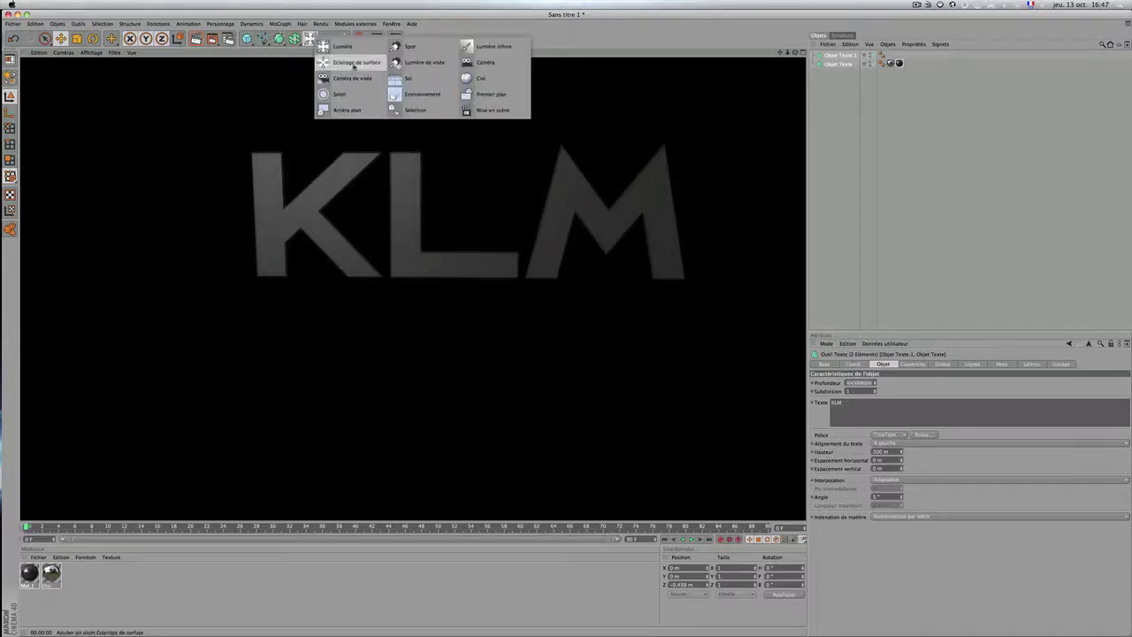
click(492, 79)
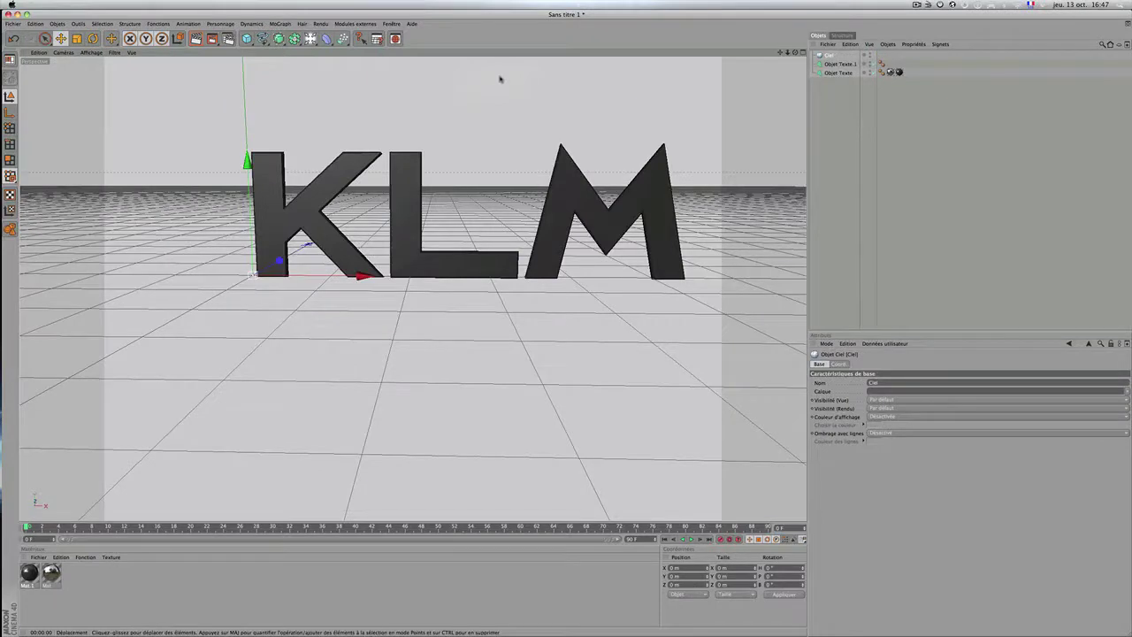
click(196, 38)
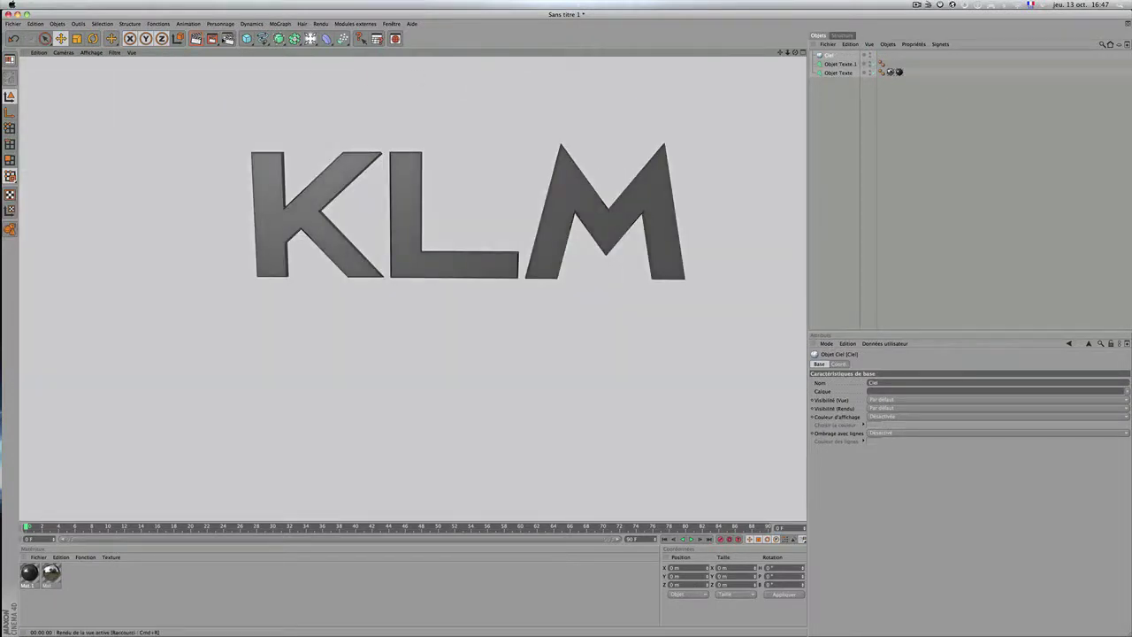
Step: Set the render output size to the 1920 x 1200 screen preset
click(227, 38)
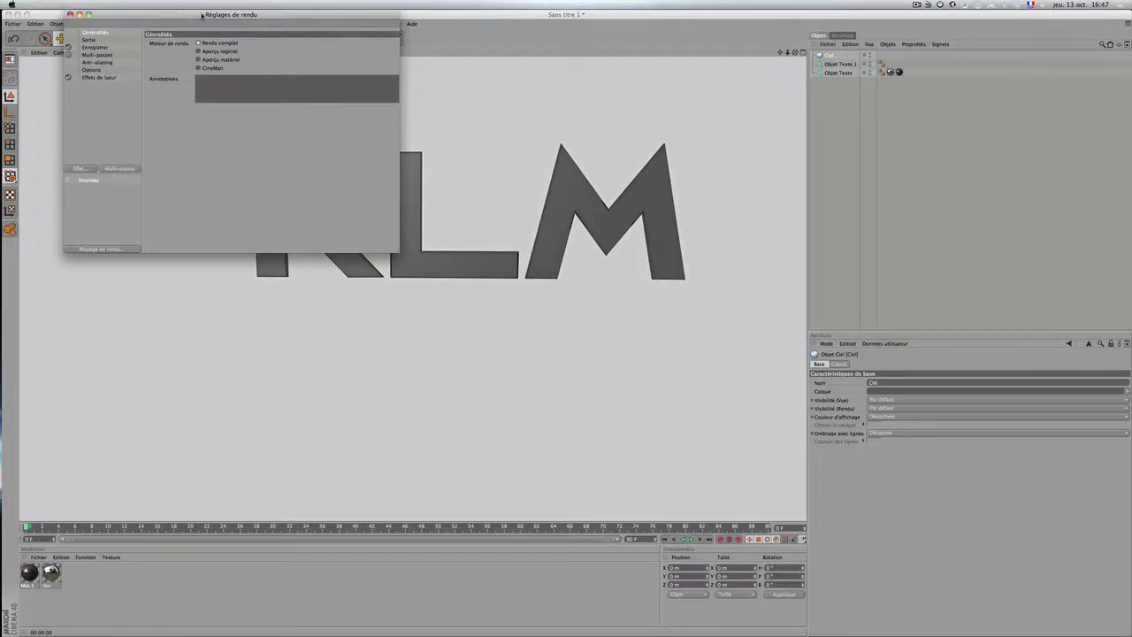
click(88, 40)
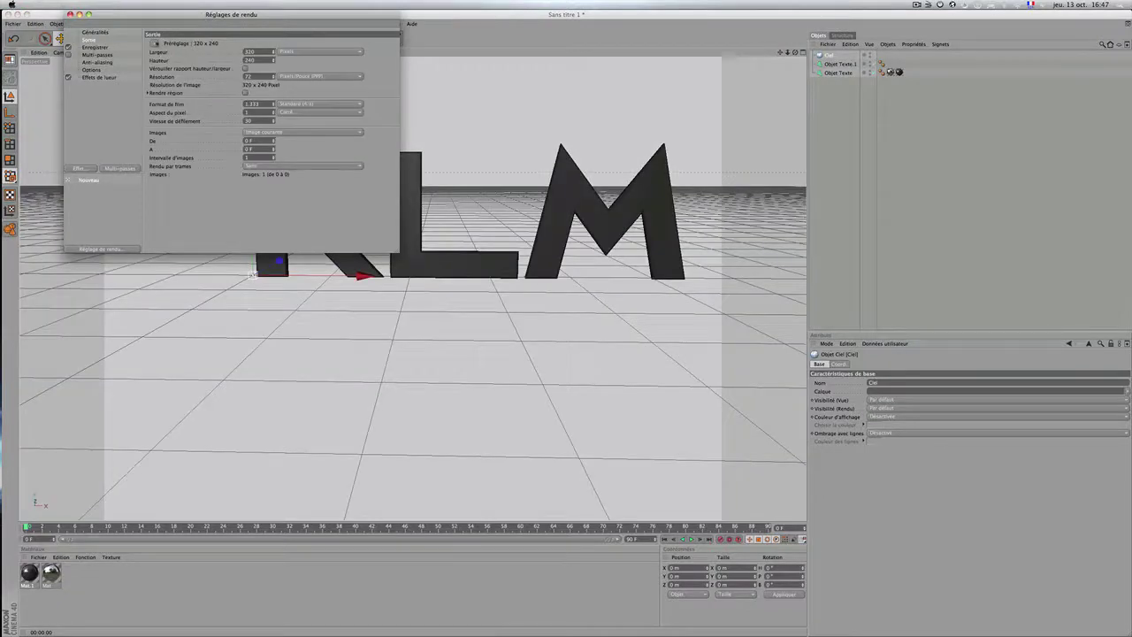
click(155, 42)
mouse_move(157, 60)
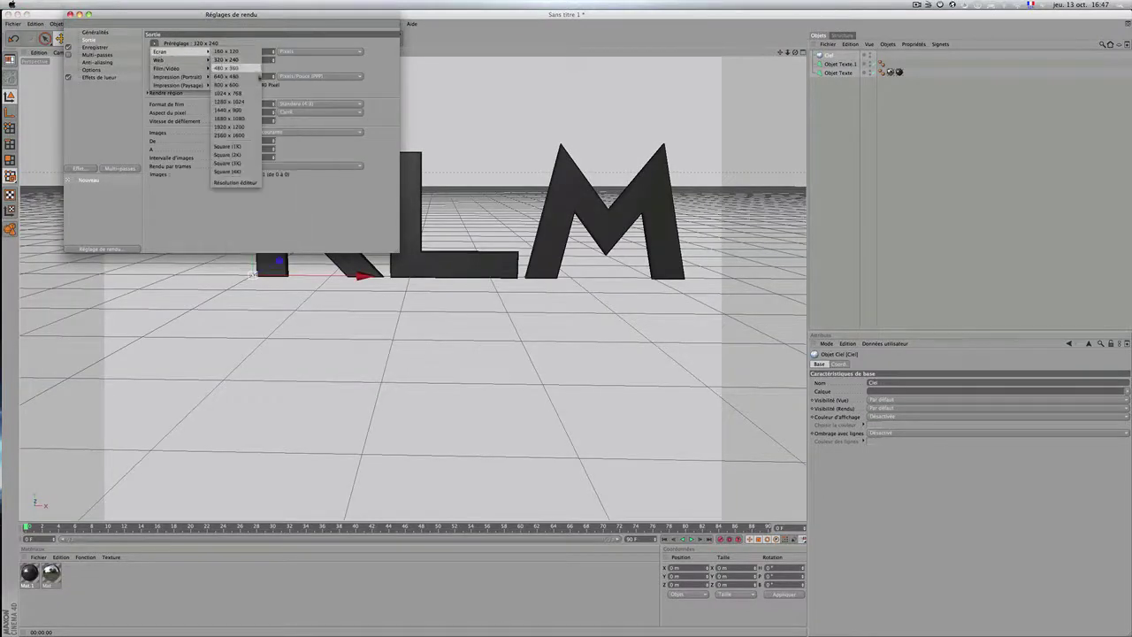
click(232, 128)
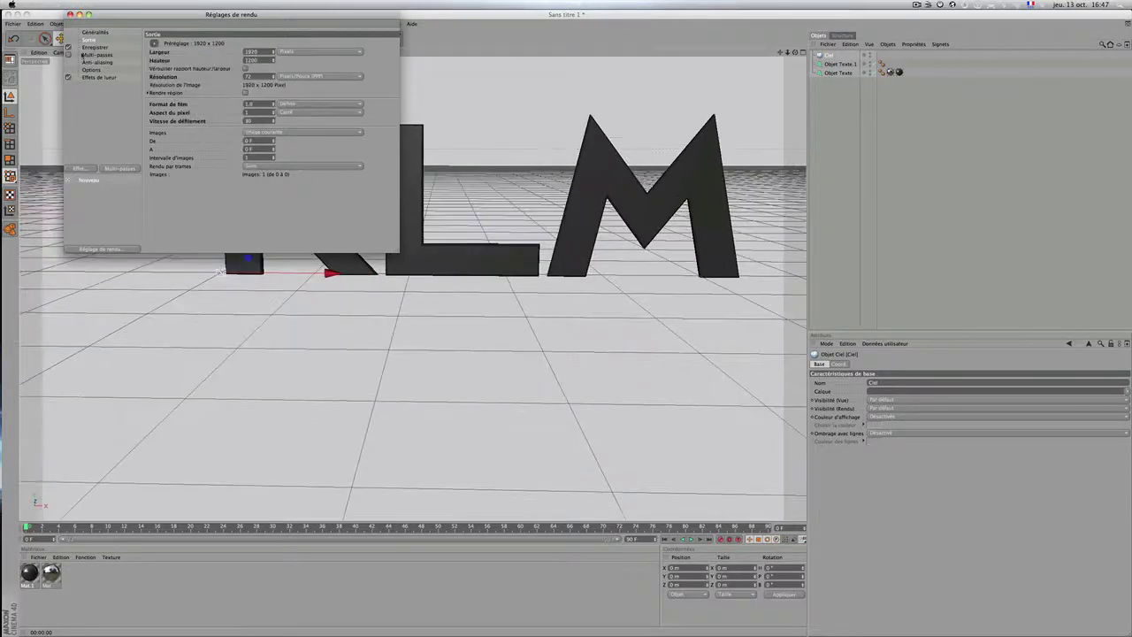
Step: Set the render's save format to PNG and enable Canal alpha
click(87, 48)
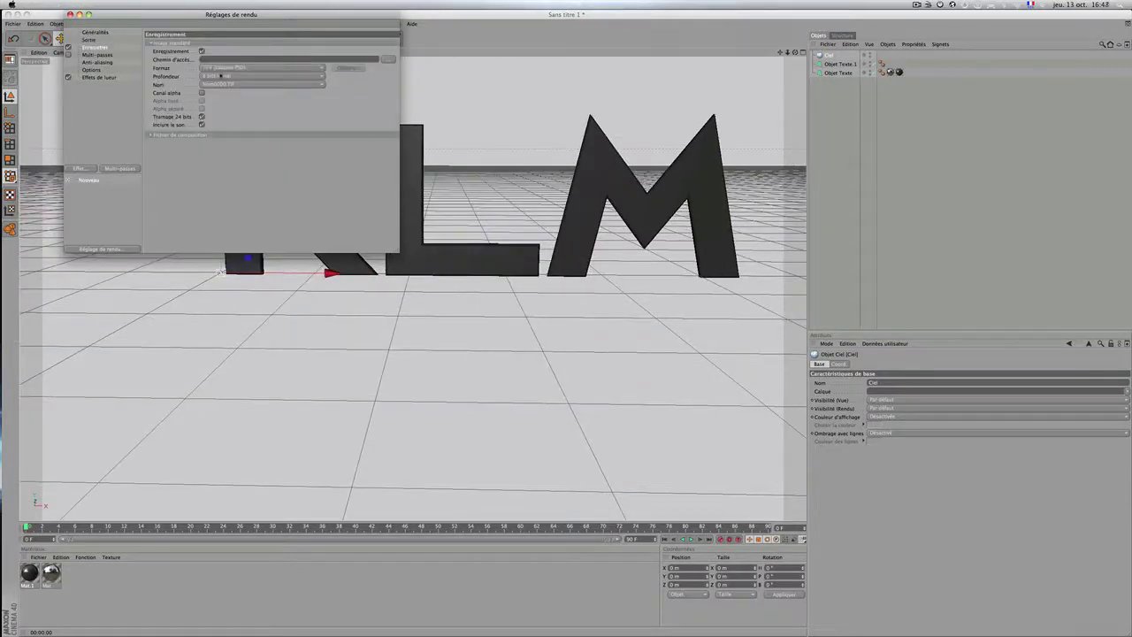
click(226, 68)
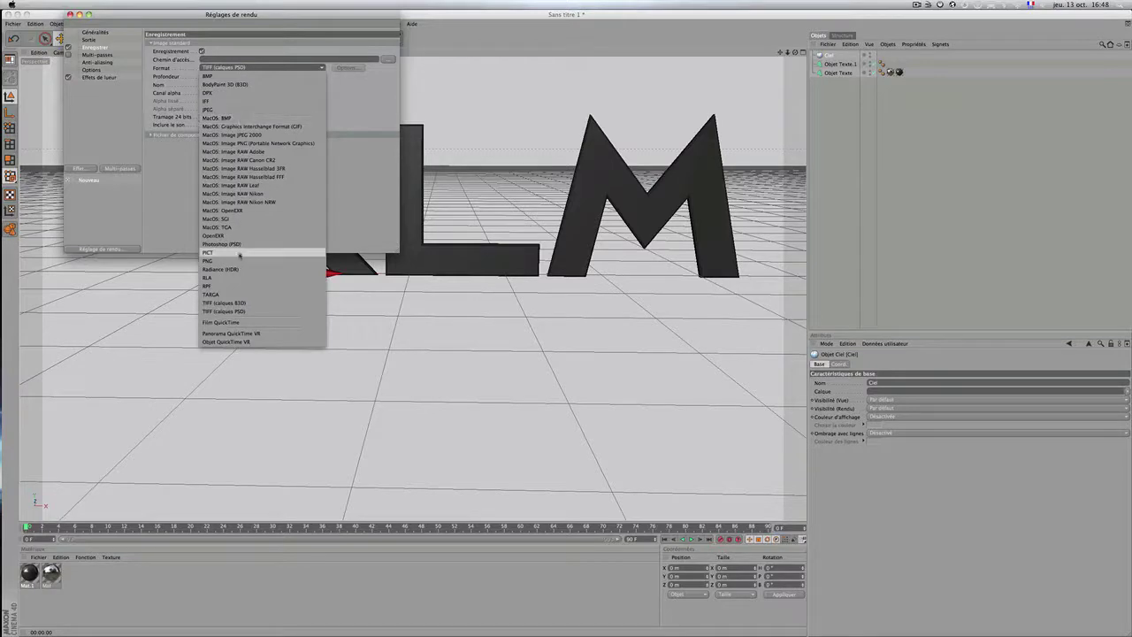
click(225, 262)
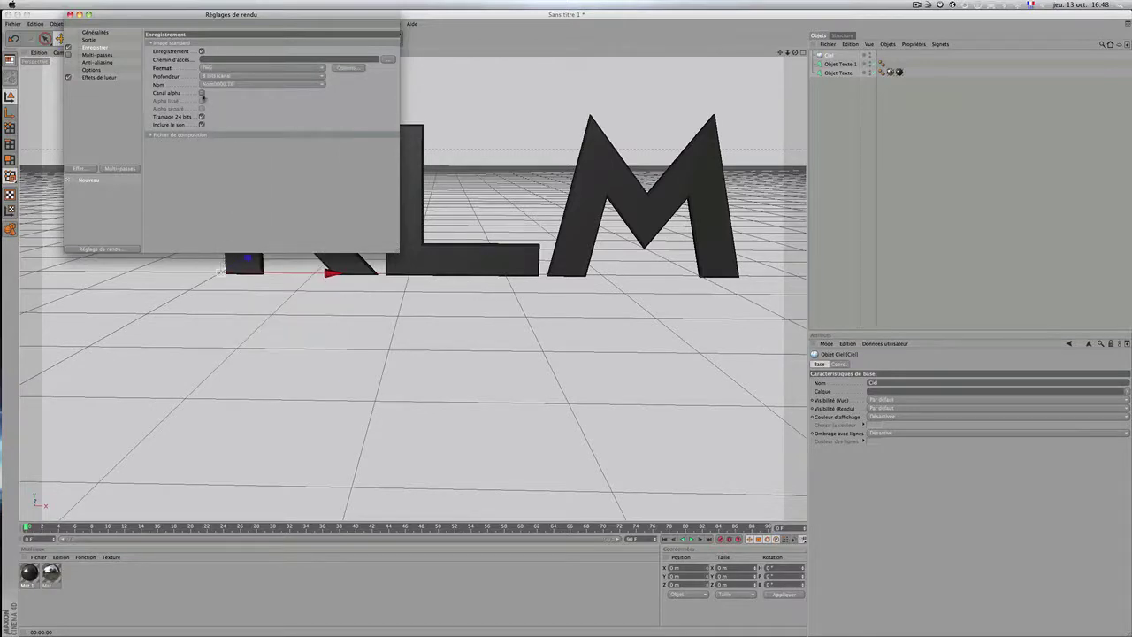
click(201, 93)
Step: Set the render's anti-aliasing to Au mieux with the Image fixe filter and a minimum level of 2x2
click(93, 63)
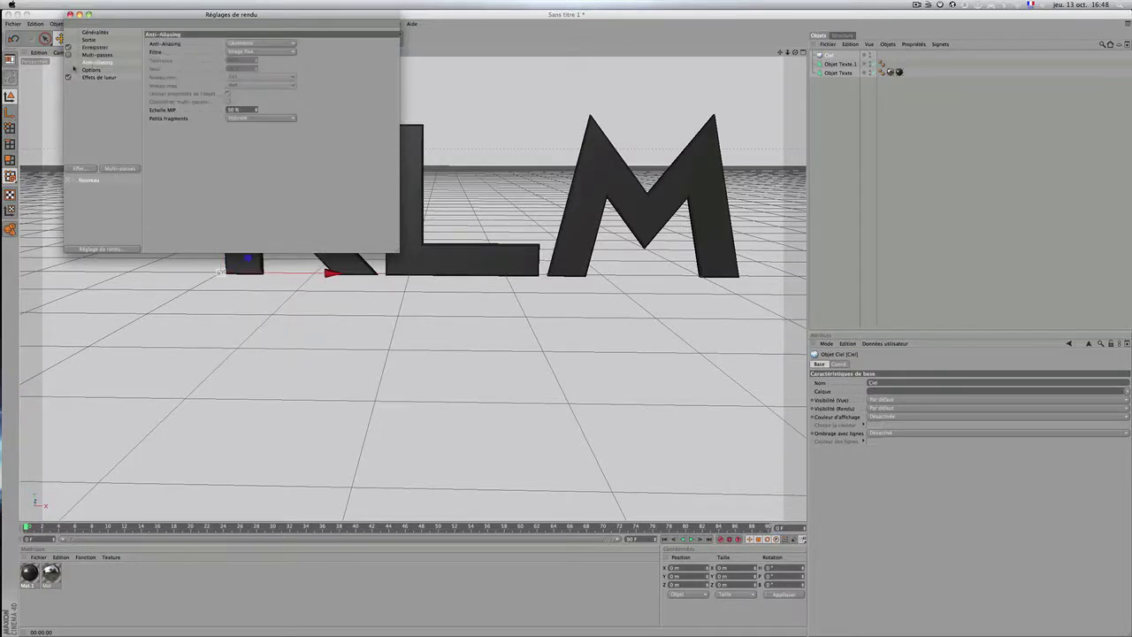
click(229, 41)
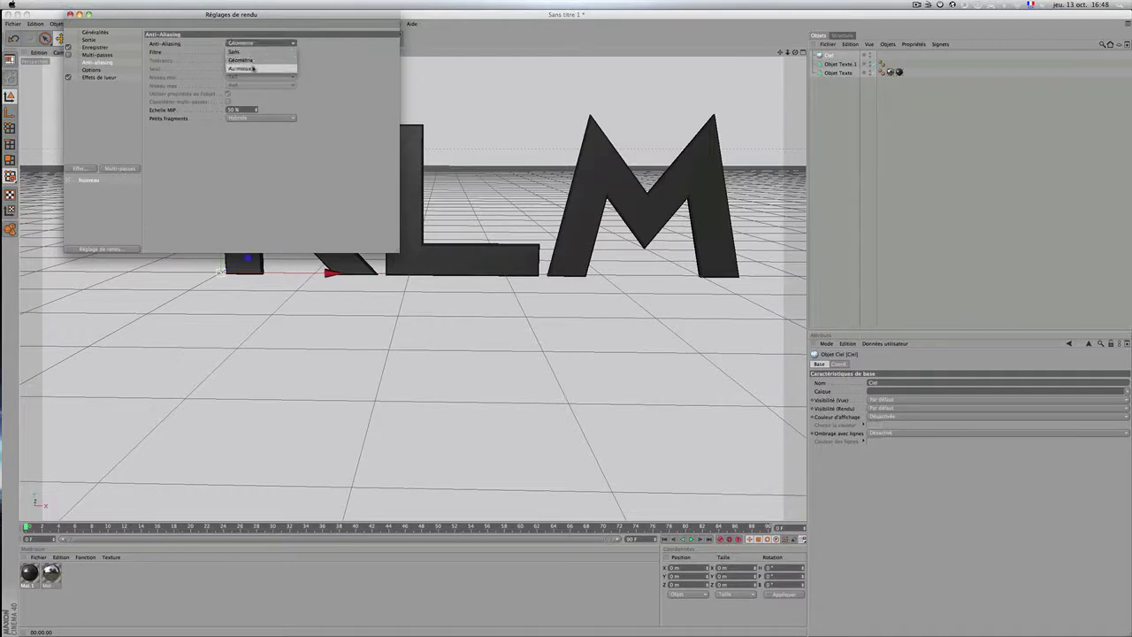
click(253, 67)
click(245, 52)
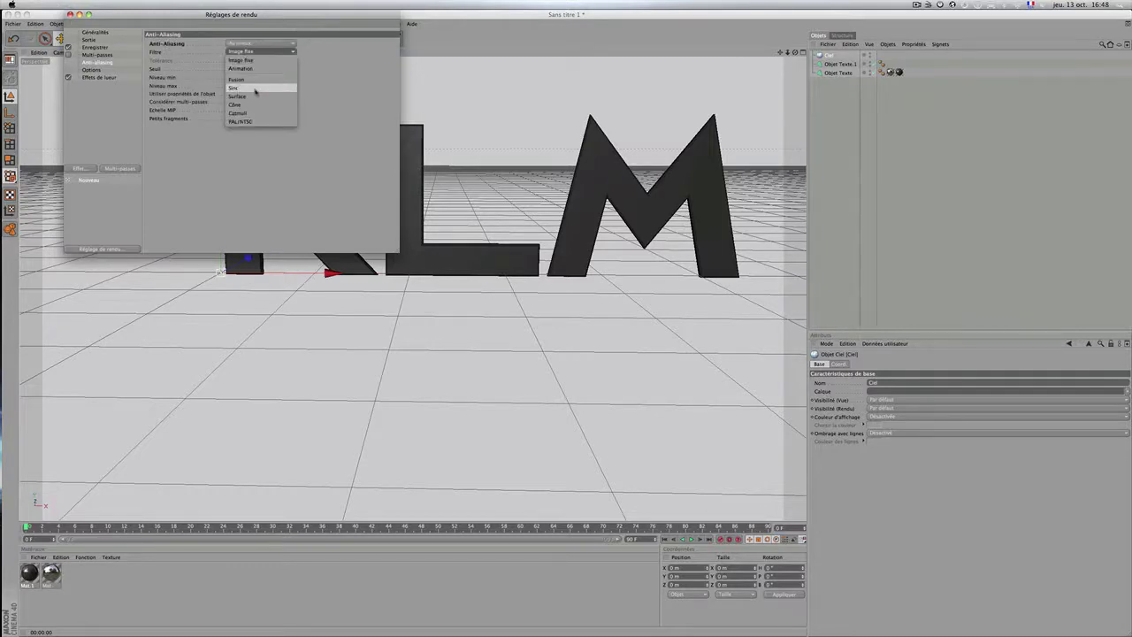
click(253, 59)
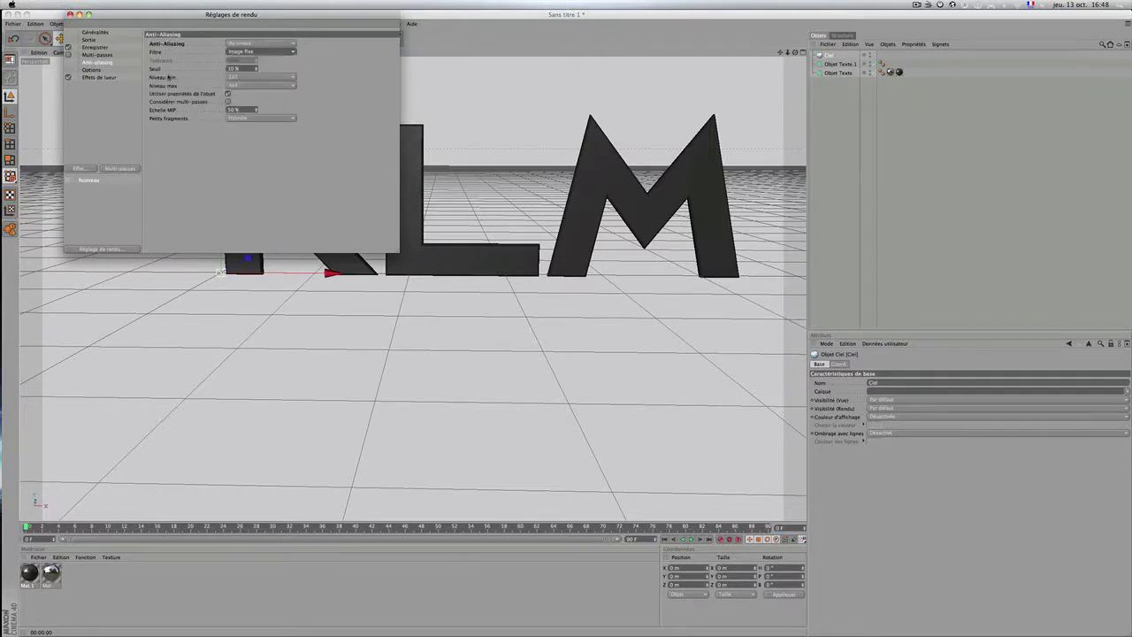
click(256, 78)
click(254, 91)
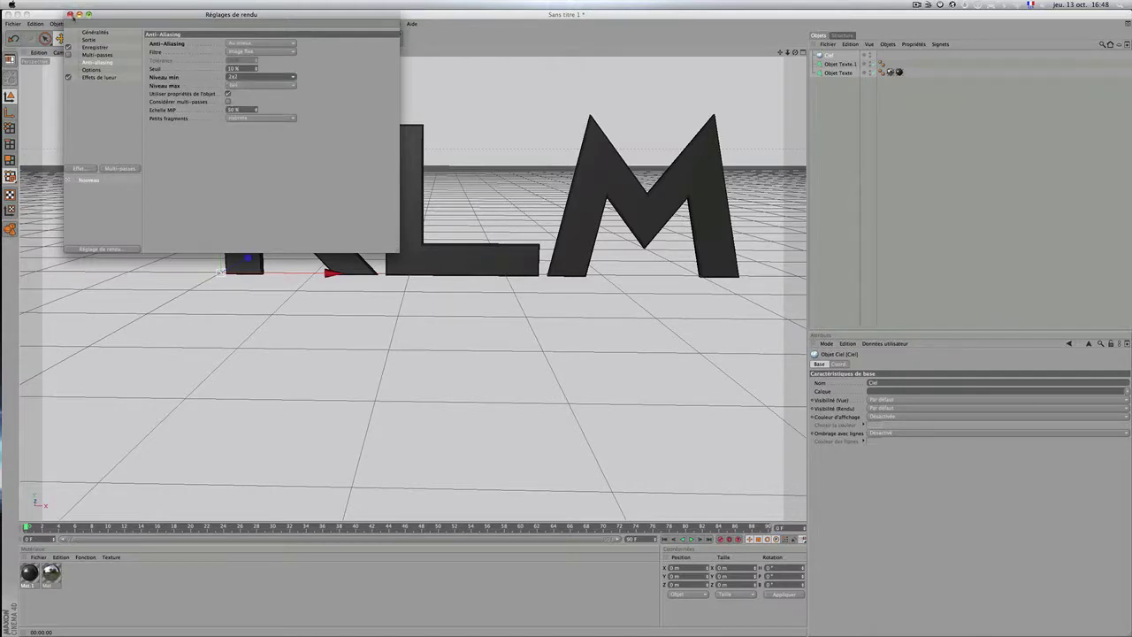
Step: Add the Illumination globale effect to the render settings and close them
click(74, 168)
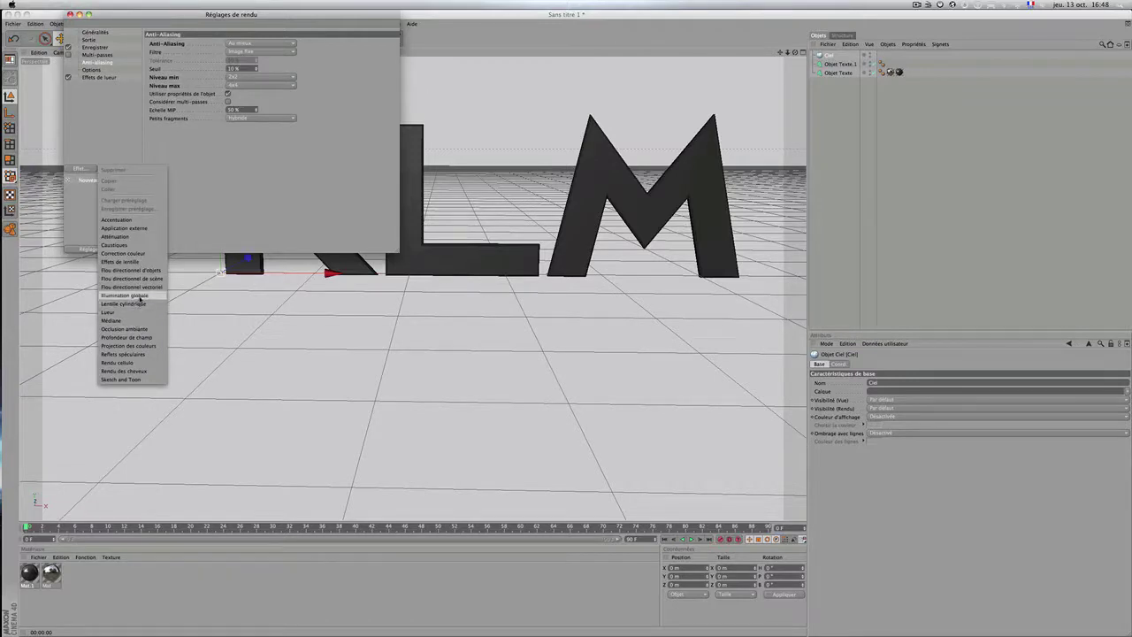
click(132, 296)
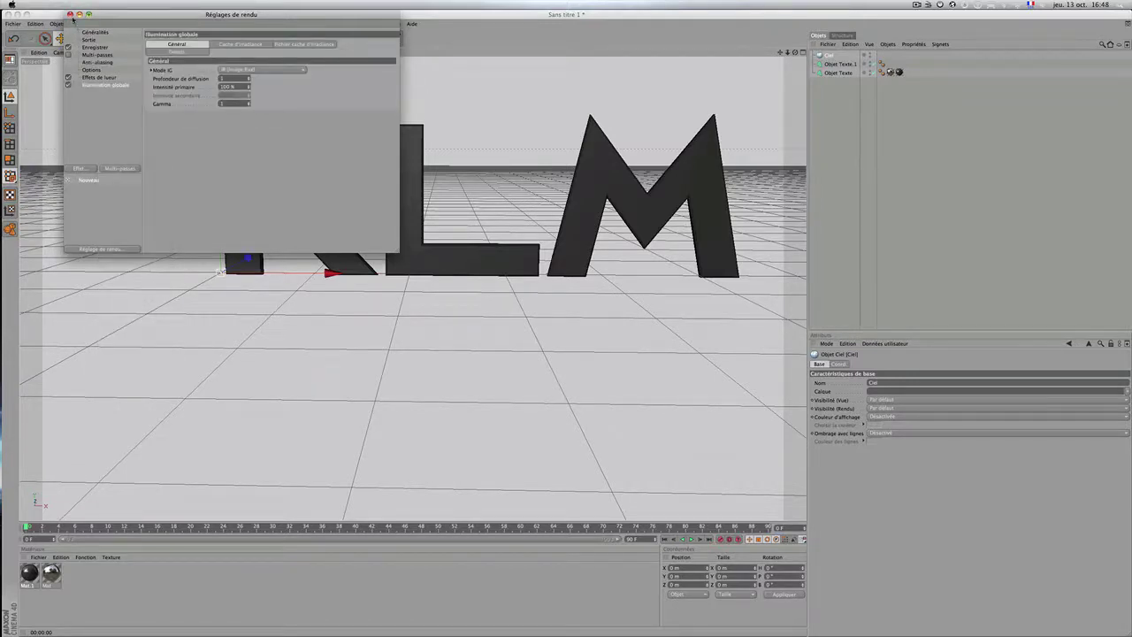
click(70, 14)
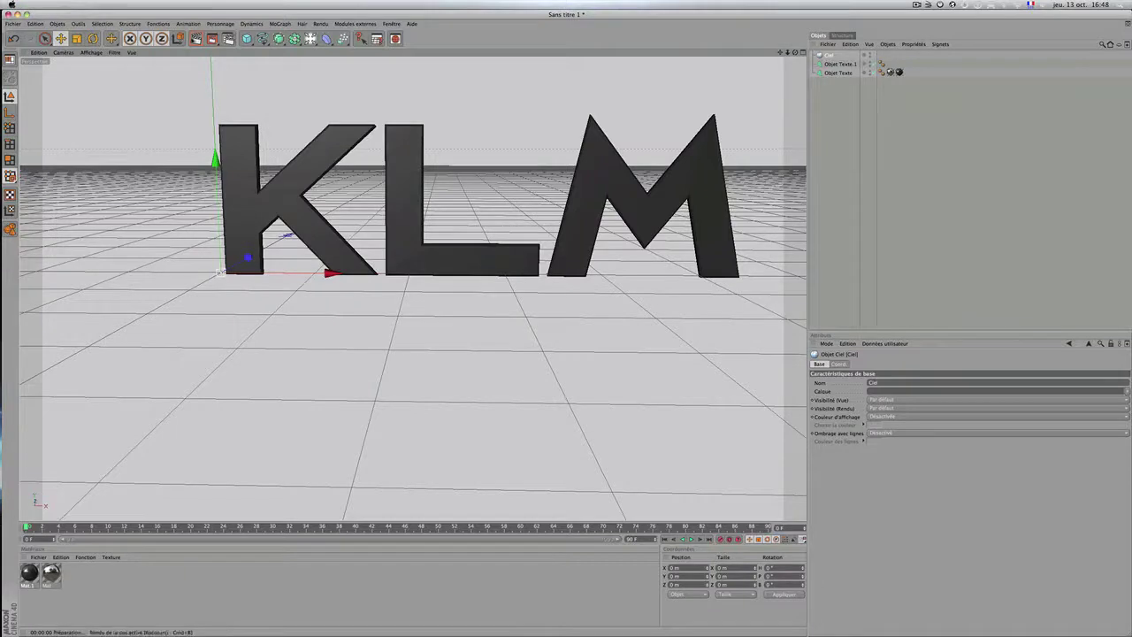
Step: Move the Mat.1 texture from Objet Texte to Objet Texte.1, rendering the active view before and after
click(196, 38)
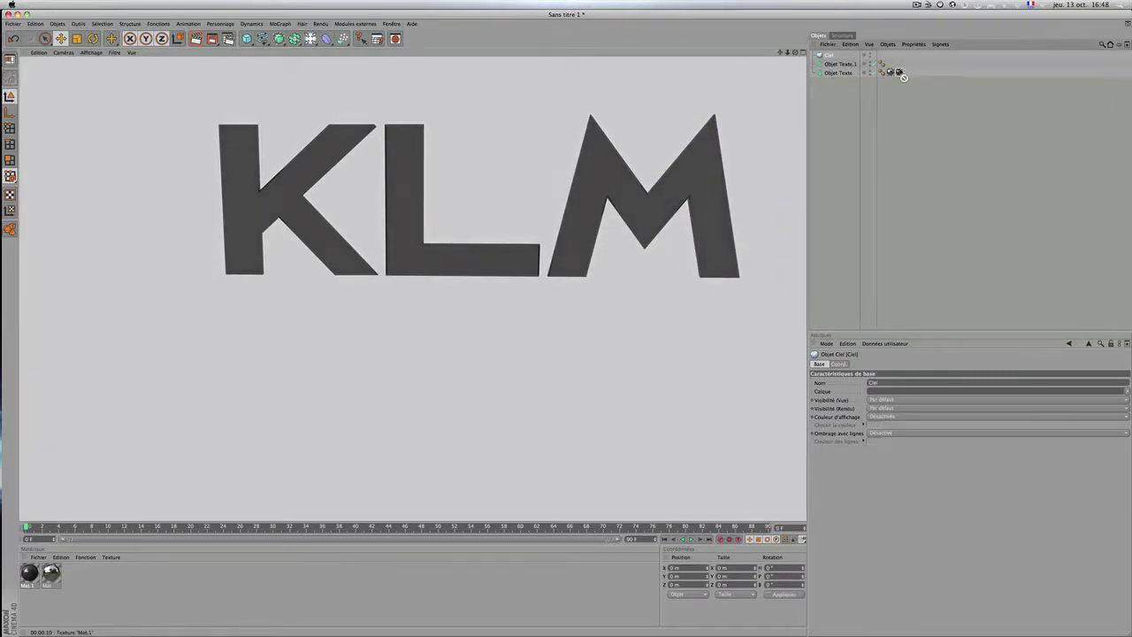
drag(898, 72, 889, 64)
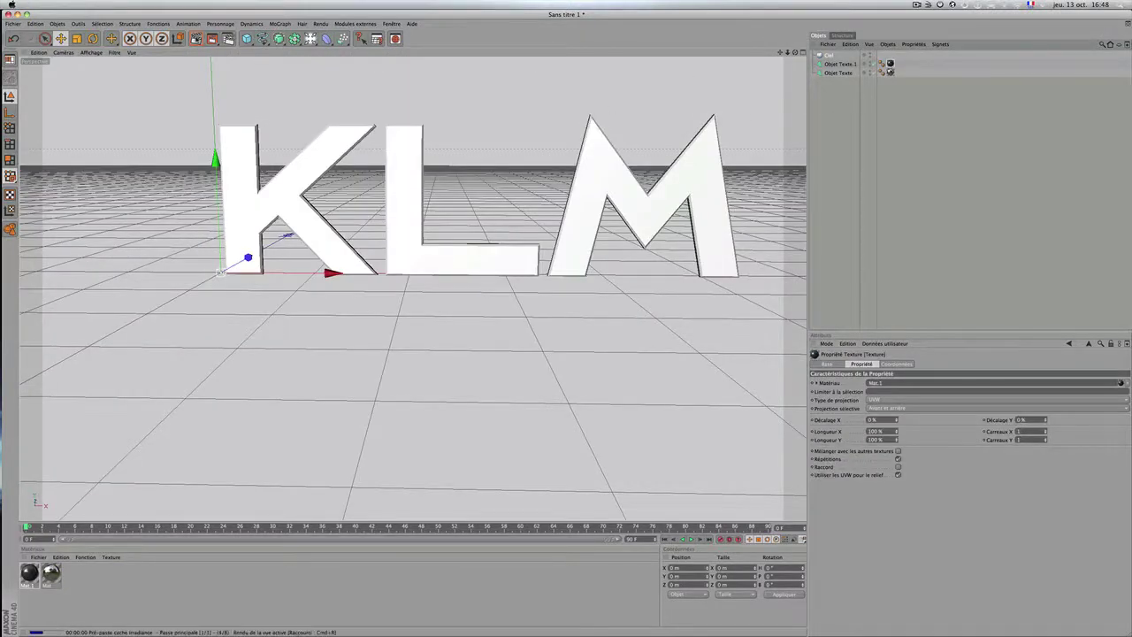
click(196, 38)
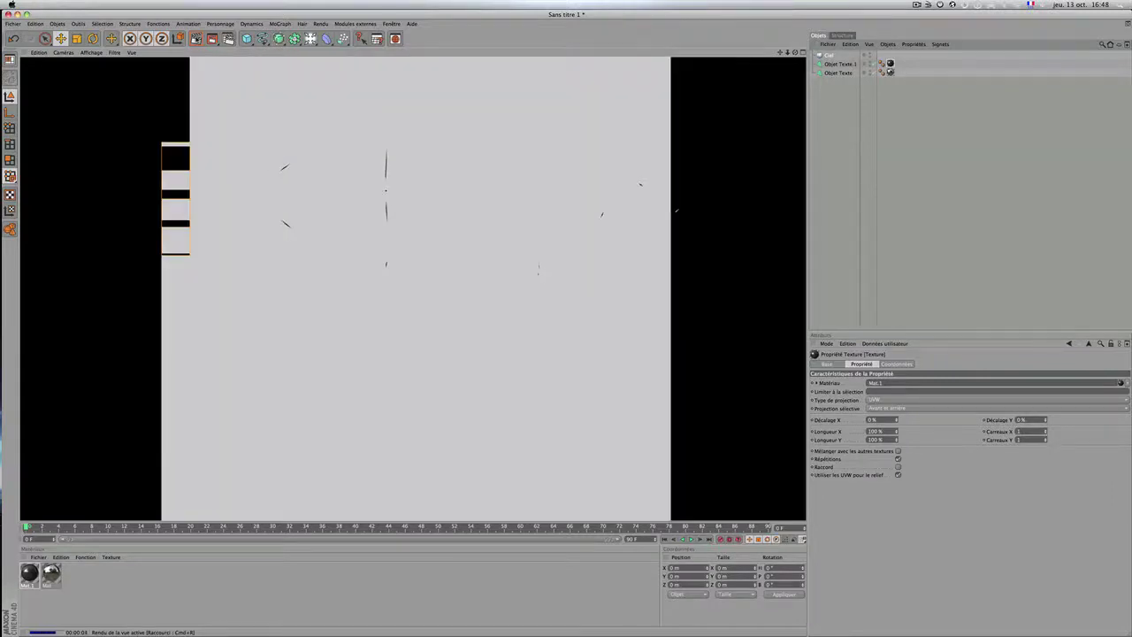
Step: Try the Mat and Mat.1 textures swapped between the two text objects, render the view, and restore the previous assignment
click(890, 64)
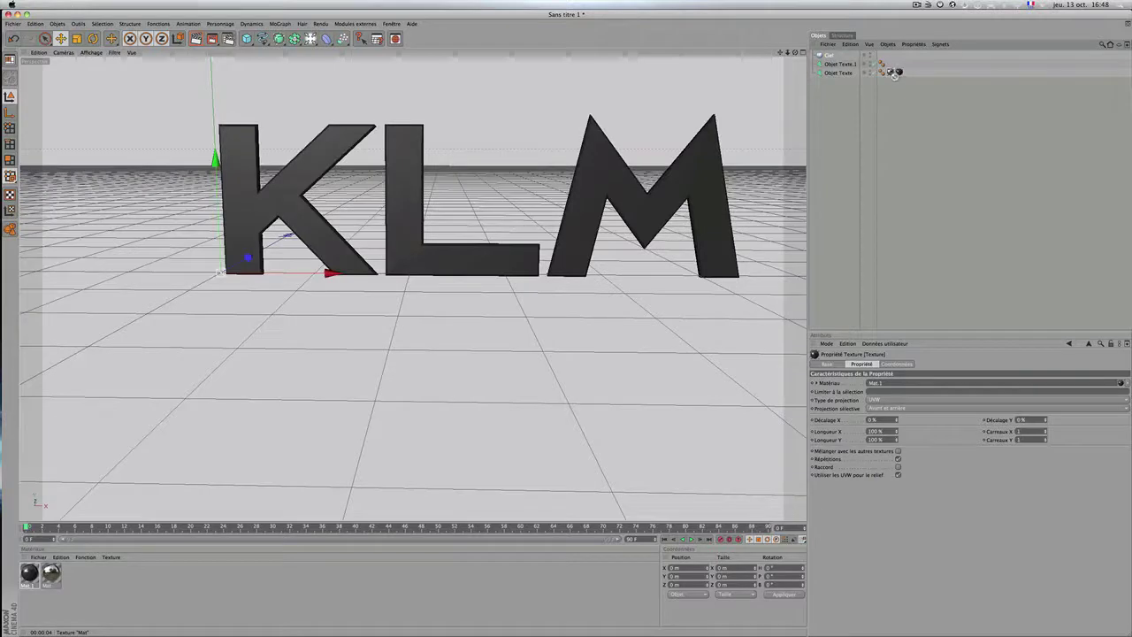
click(195, 38)
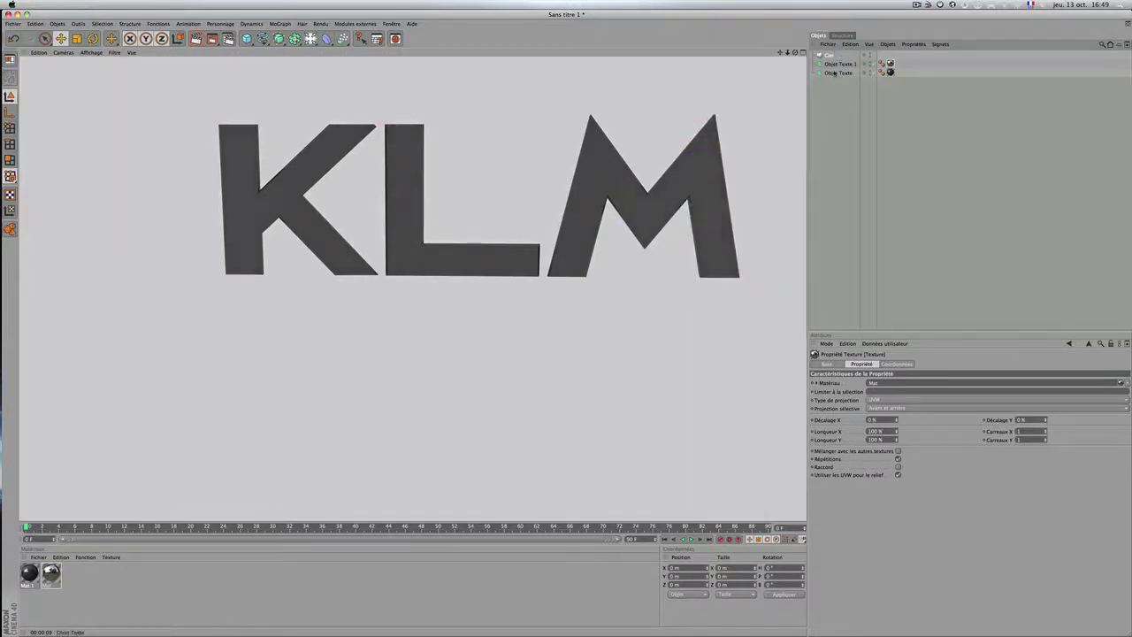
click(836, 65)
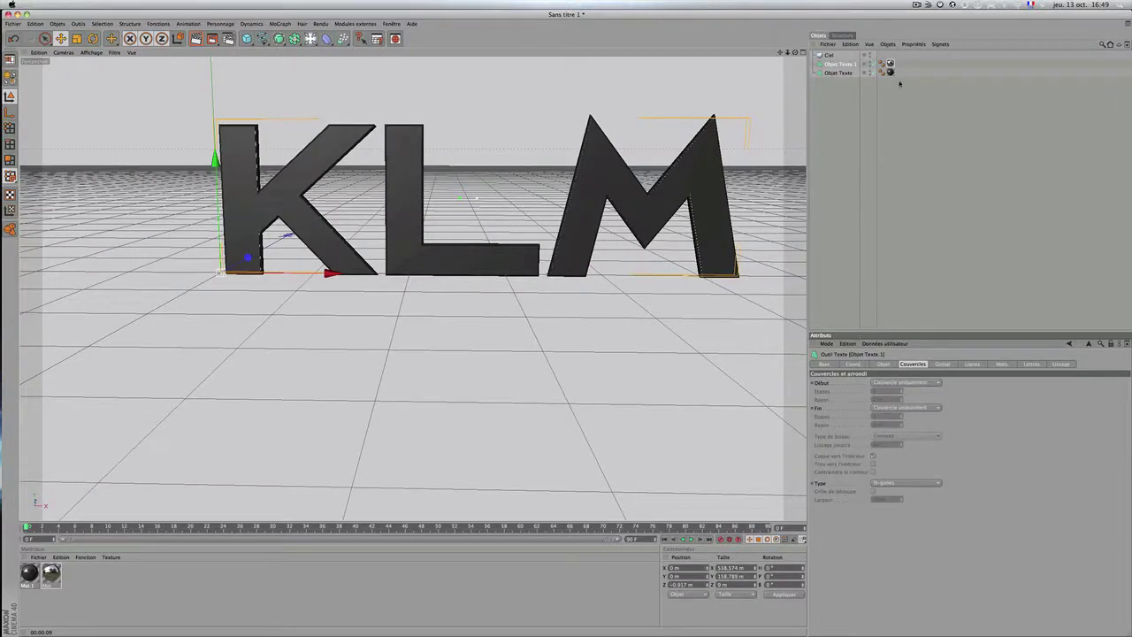
drag(899, 83, 889, 67)
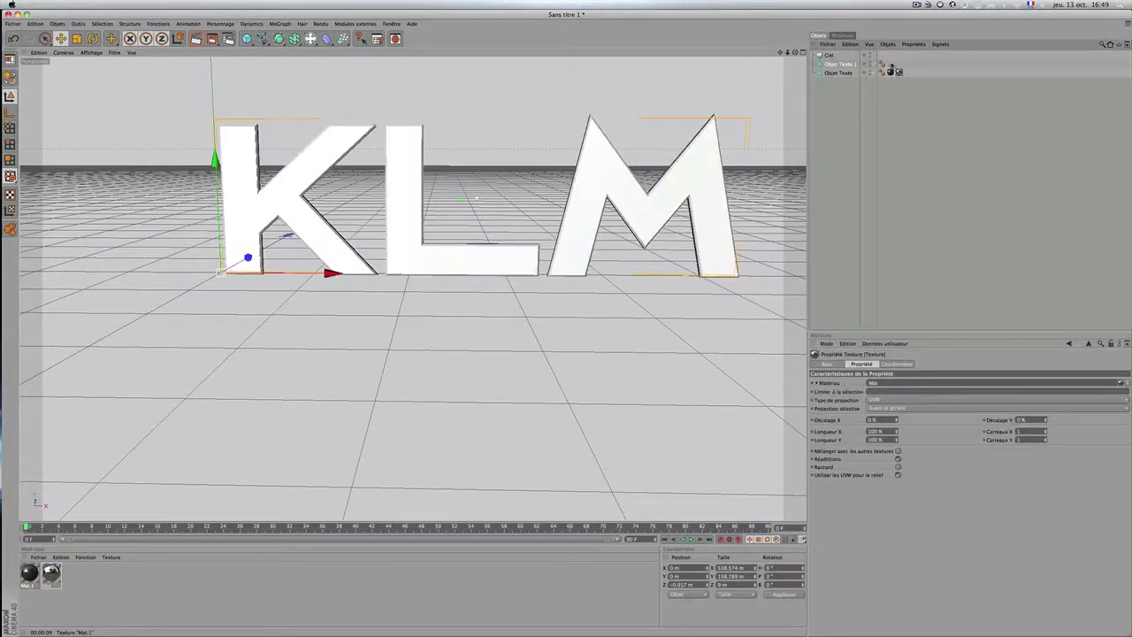
Step: Move Objet Texte back along Z by a little over 2 m, behind Objet Texte.1, and render the active perspective view
click(840, 73)
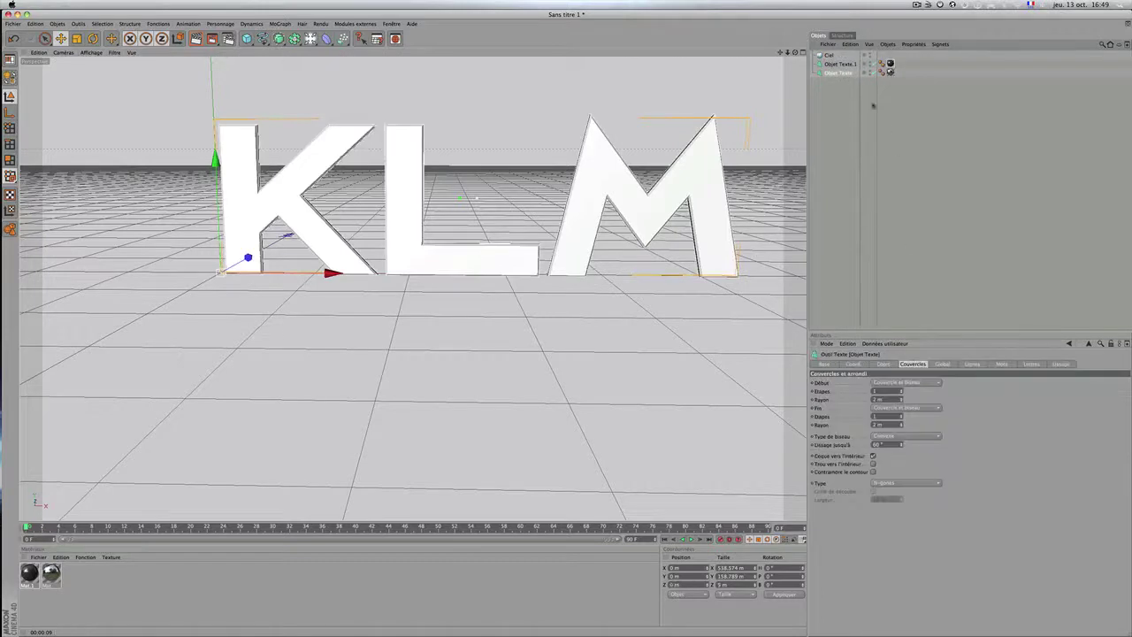
key(F5)
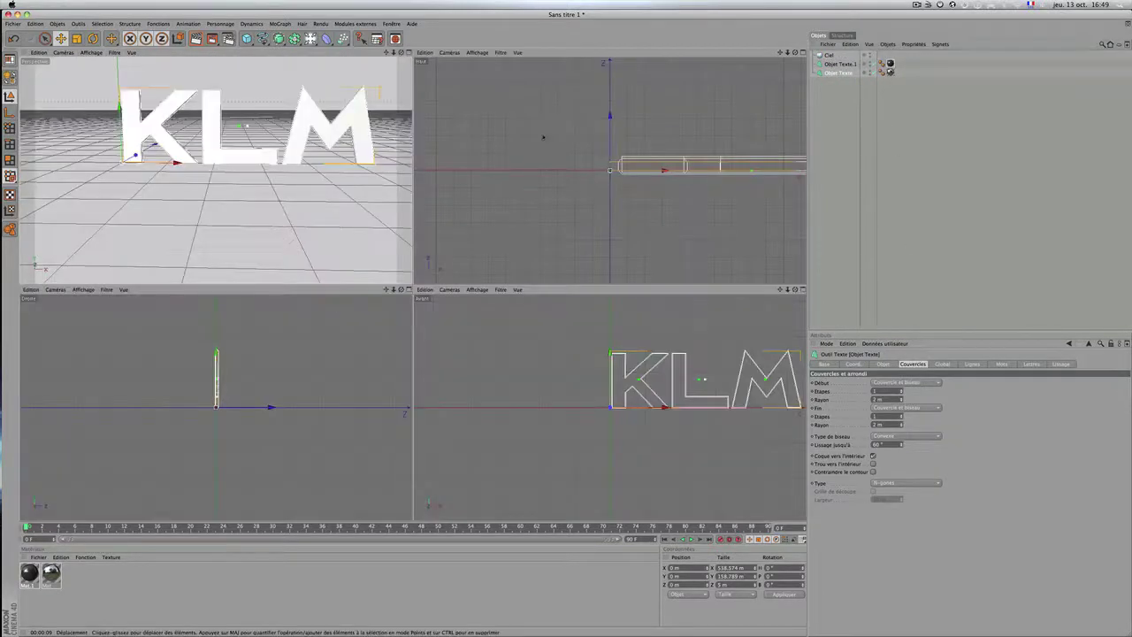
drag(608, 140, 610, 164)
middle_click(301, 162)
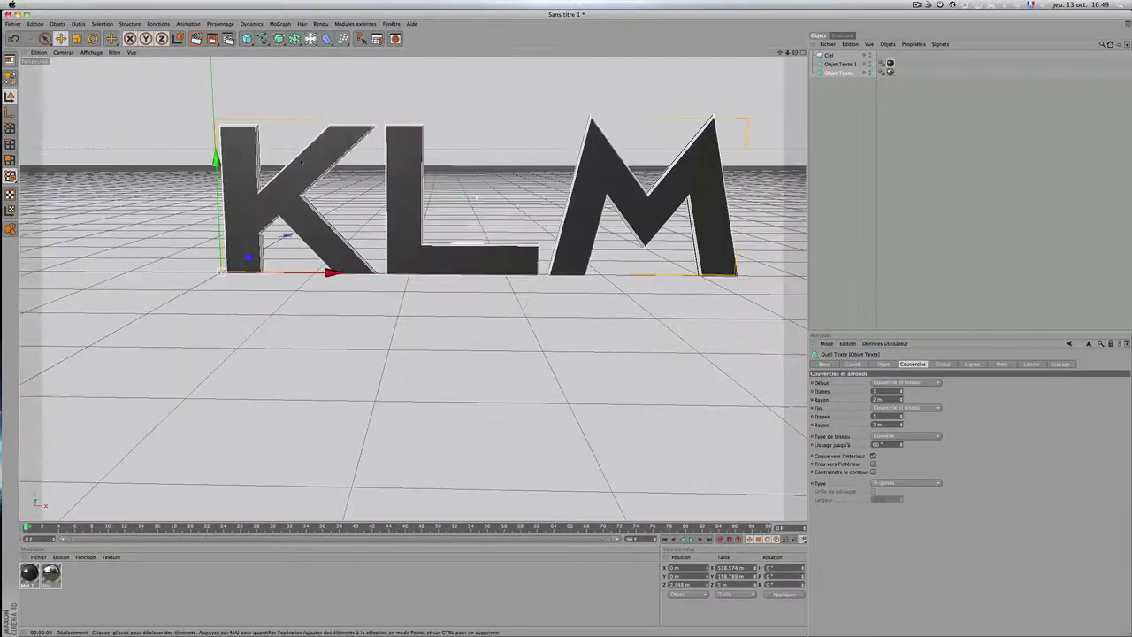
click(883, 365)
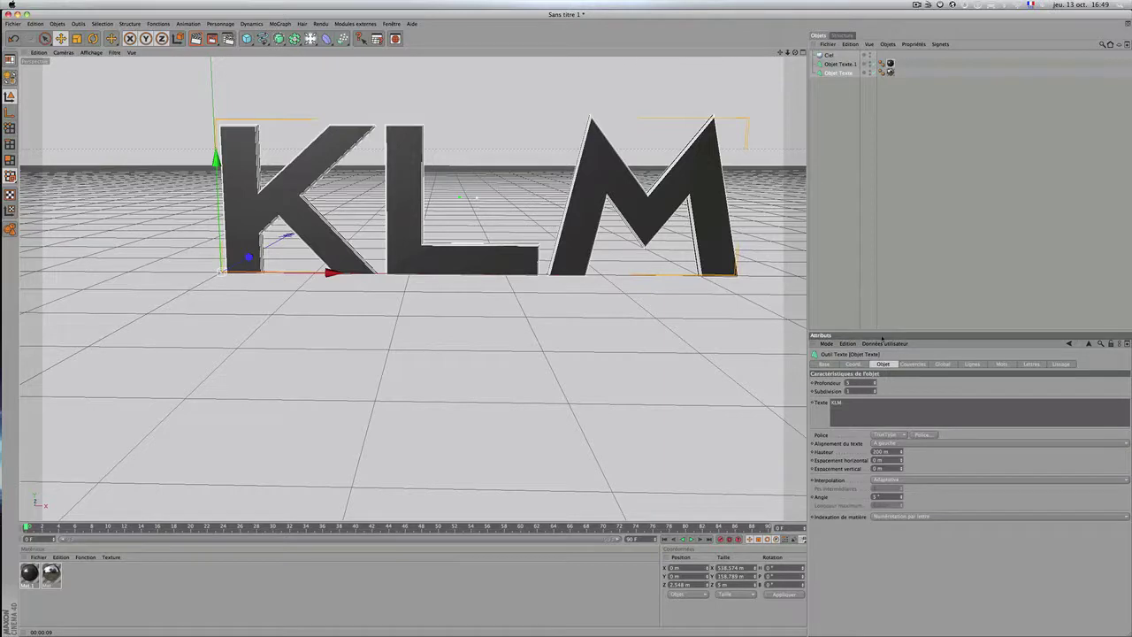
click(195, 39)
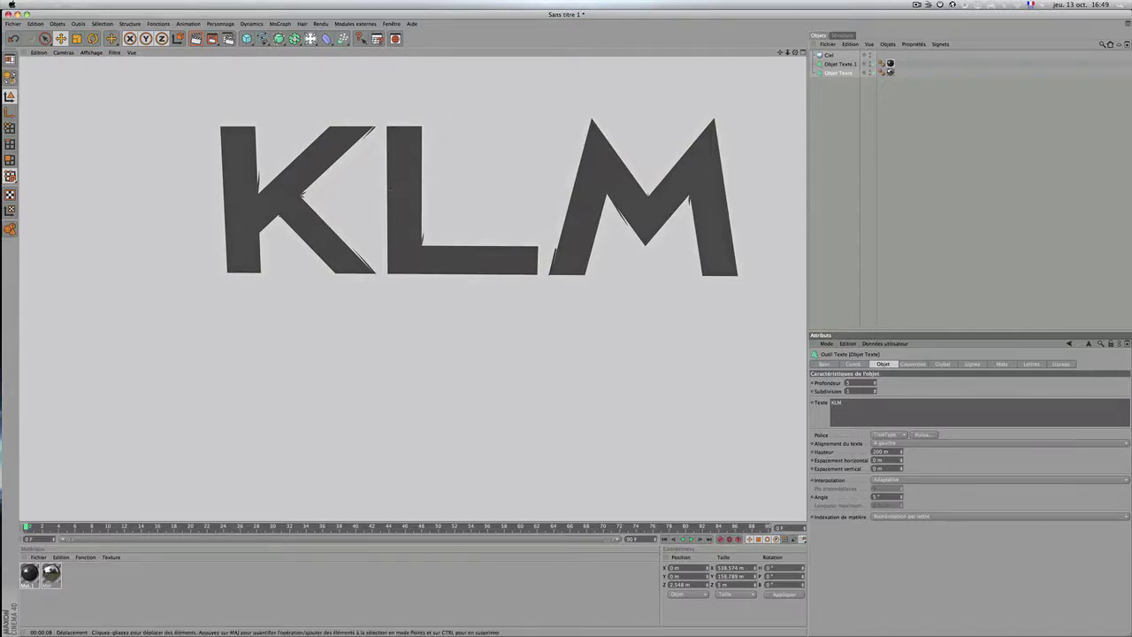
Step: Render the scene in the Picture Viewer and start saving the result as a PNG still image with Canal alpha
click(211, 38)
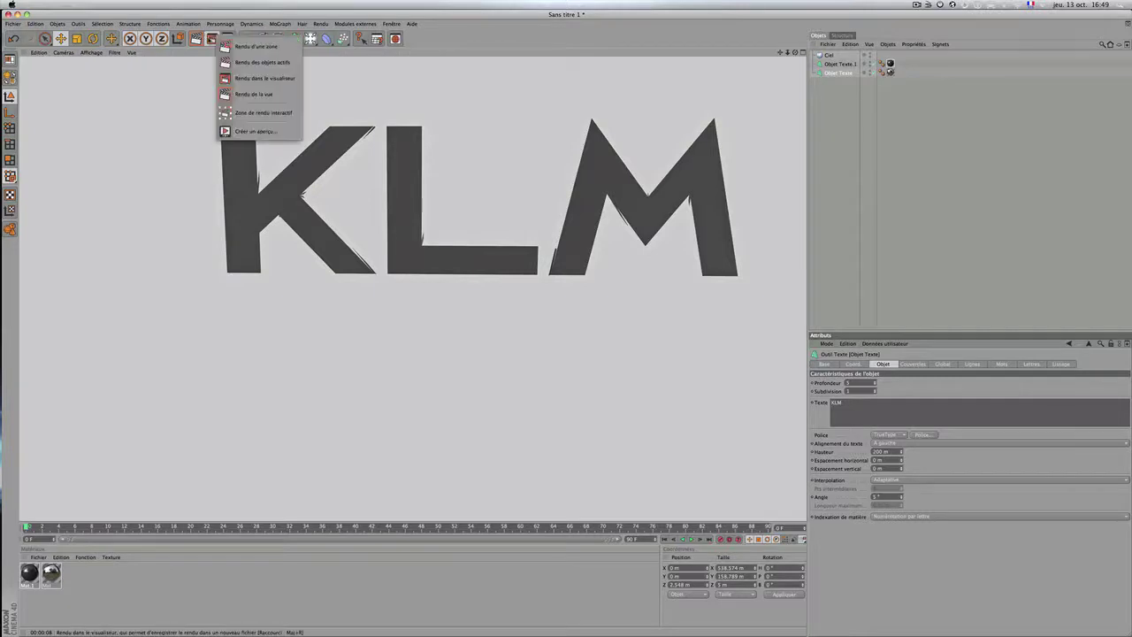
click(263, 77)
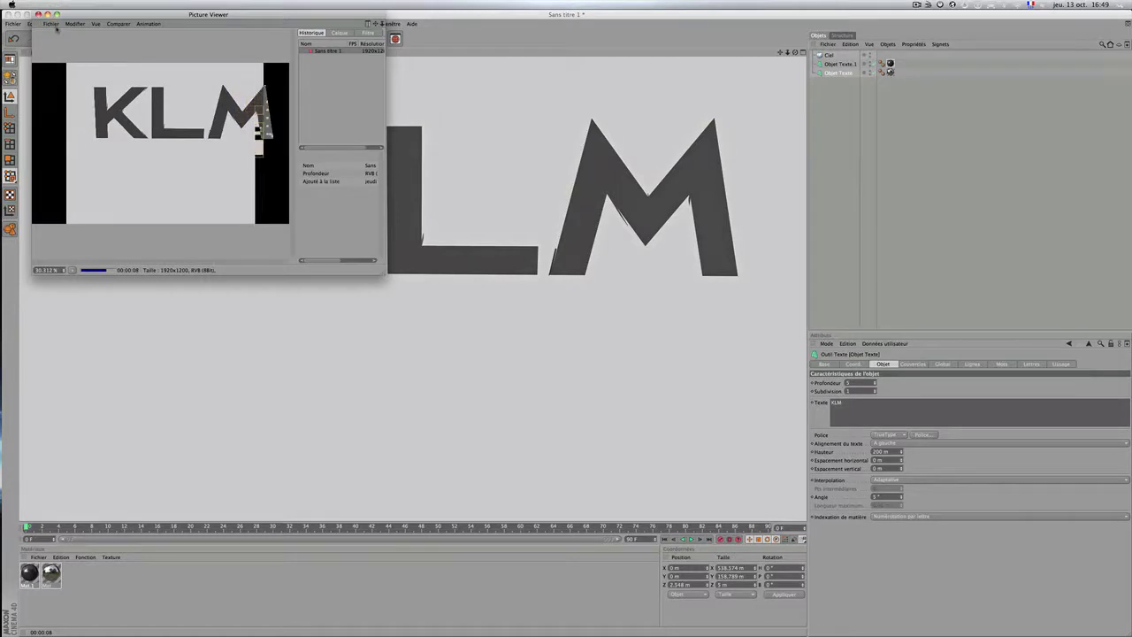
click(51, 24)
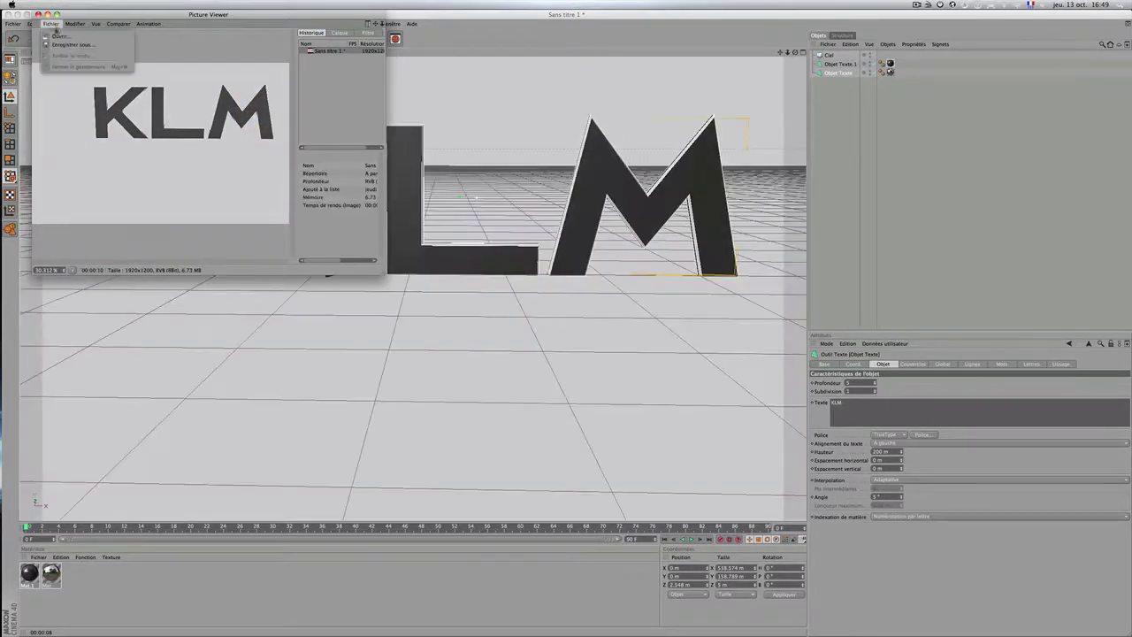
click(71, 44)
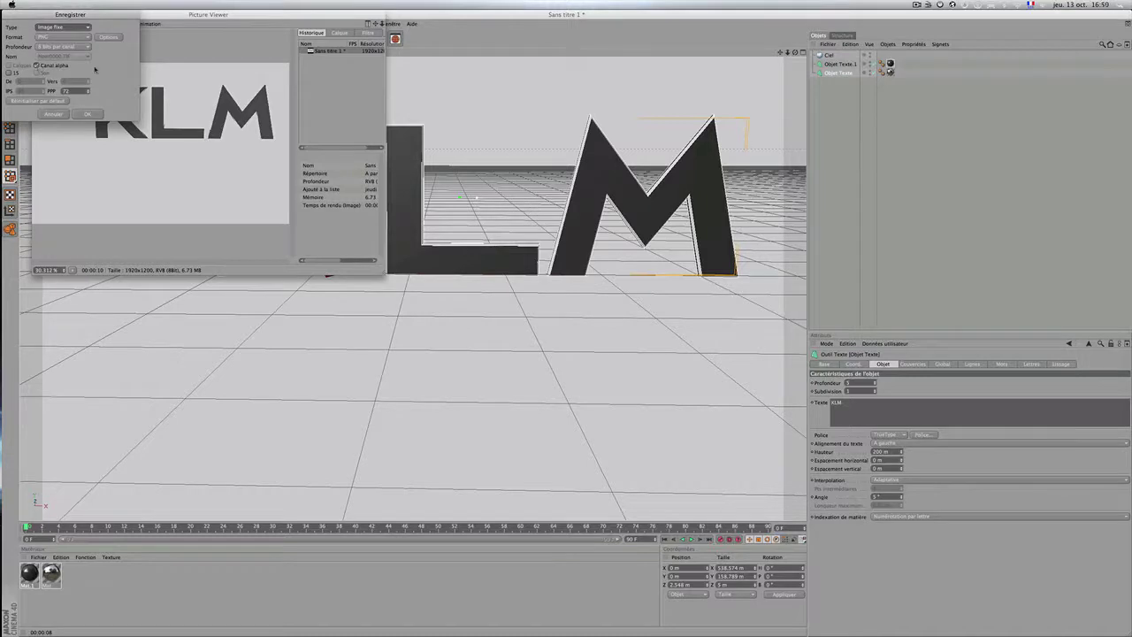
click(87, 113)
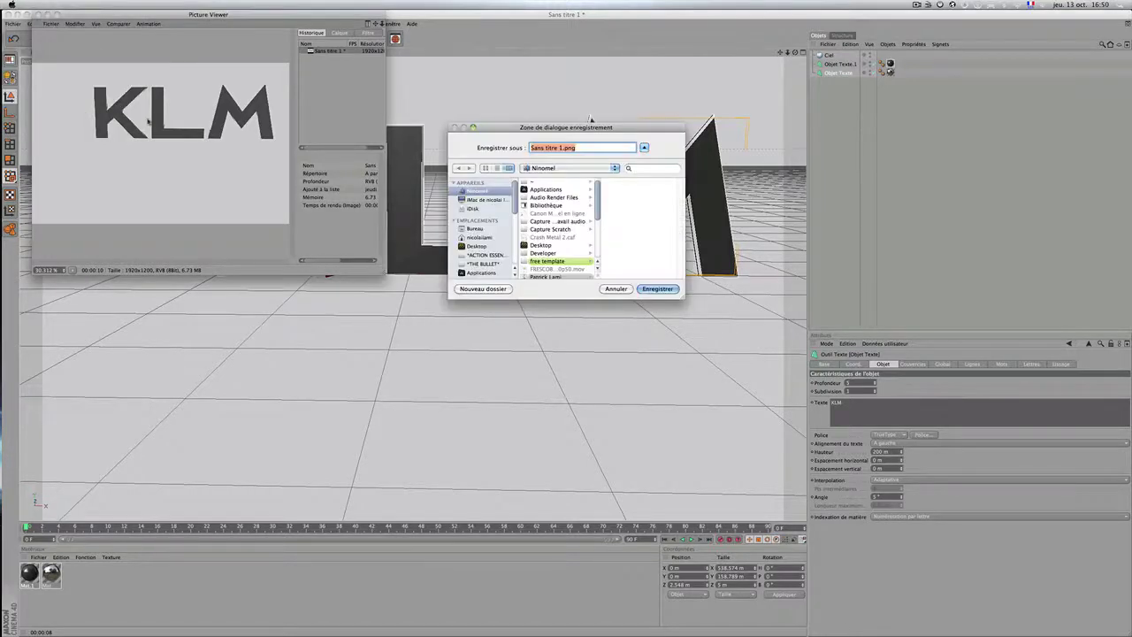
Step: Save the rendered image as KLM in the Bureau folder and close the Picture Viewer
click(475, 229)
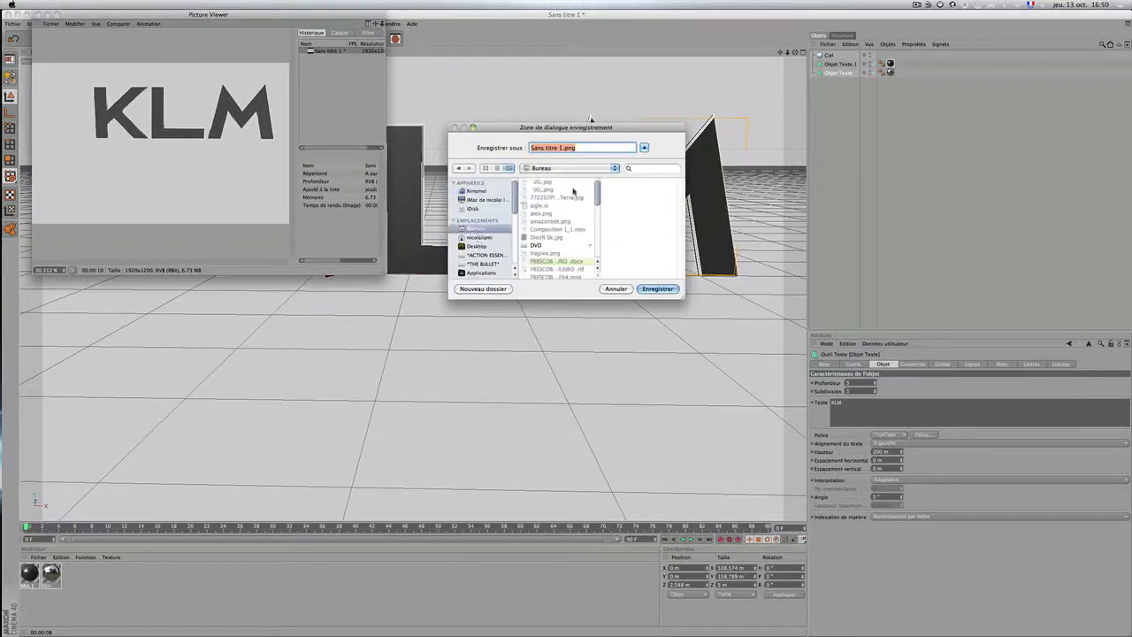
click(654, 288)
click(577, 182)
text(KLM)
click(656, 289)
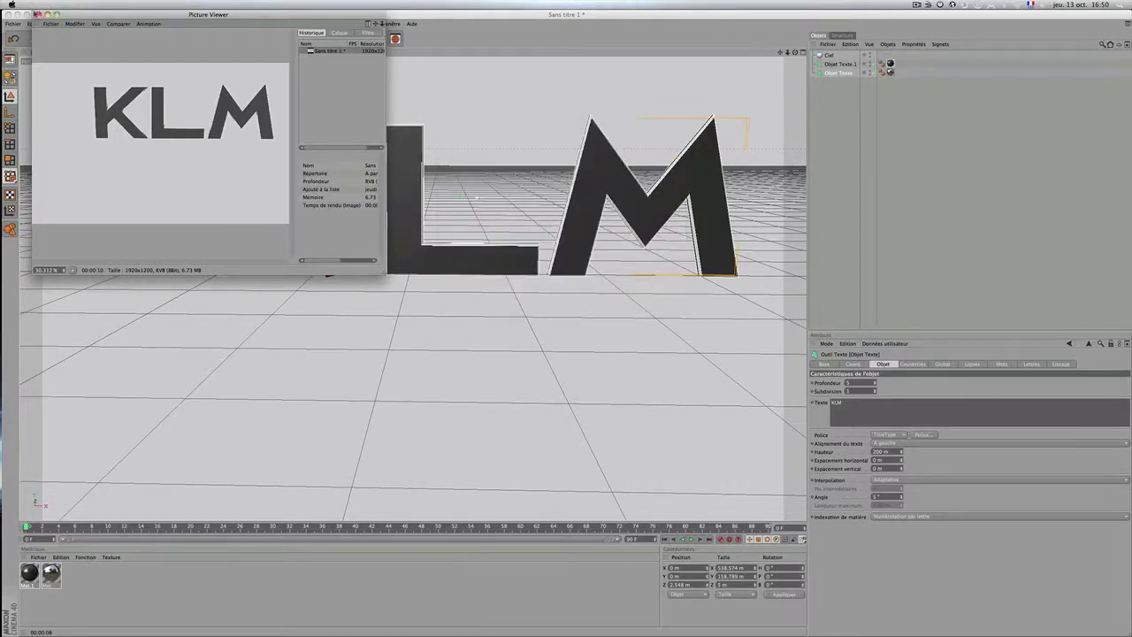
click(37, 14)
Step: Preview the saved KLM.png on the desktop to check the logo and its transparent background
key(F11)
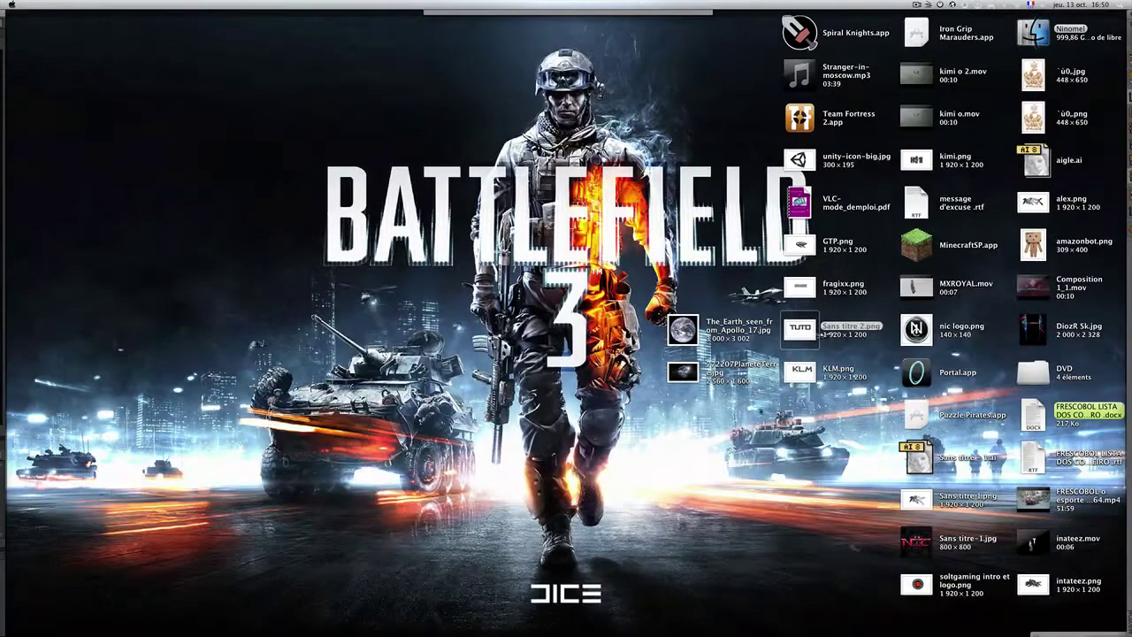
click(809, 373)
key(space)
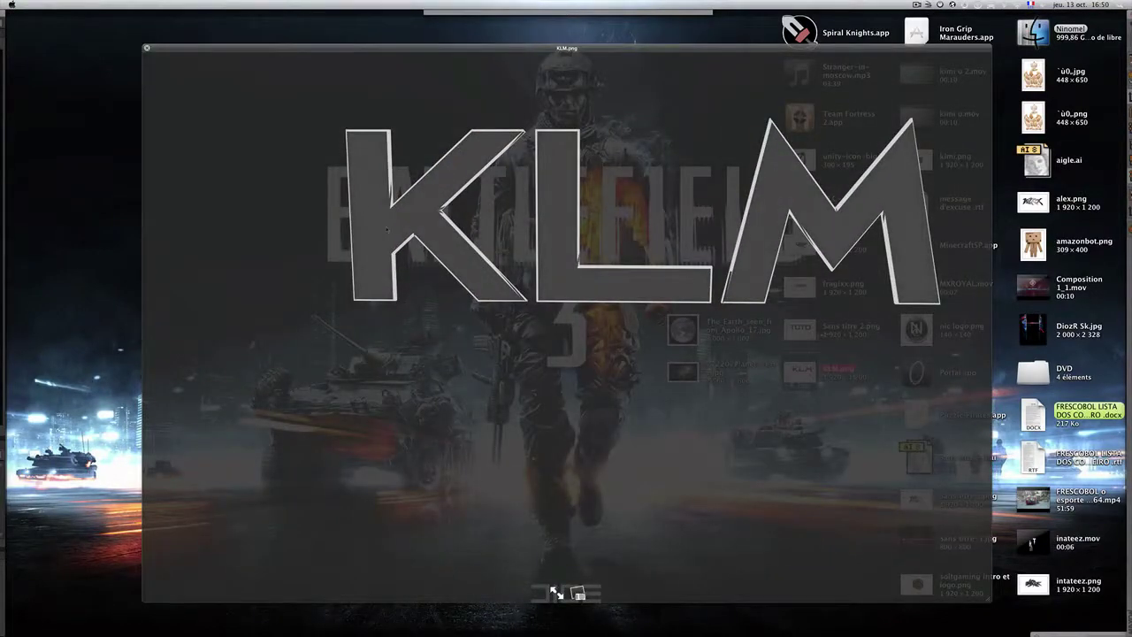
key(space)
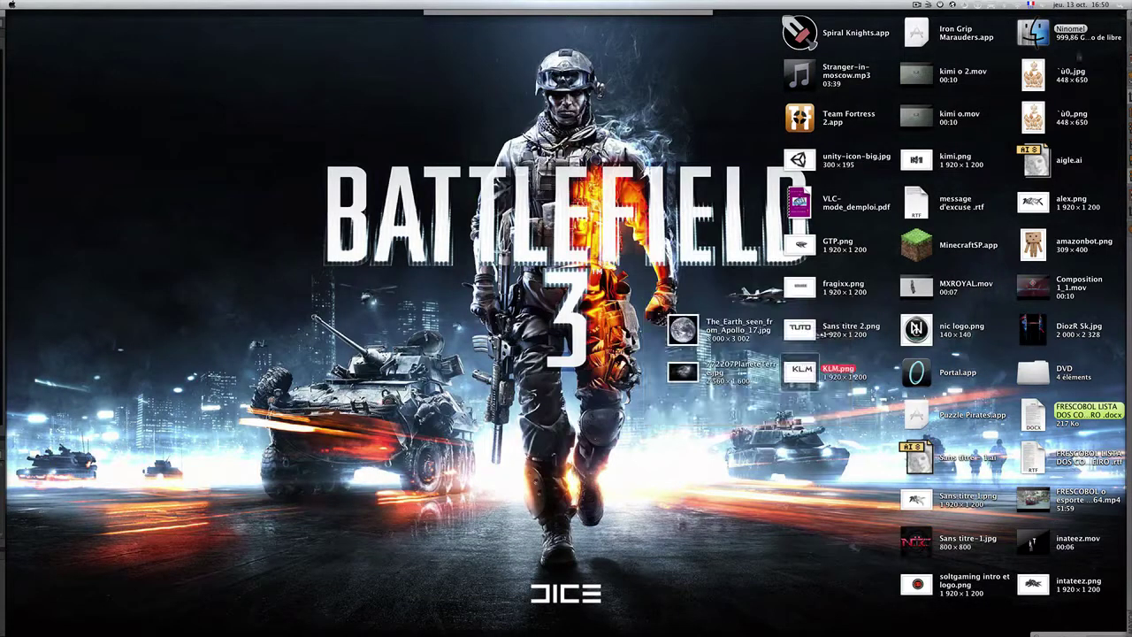
key(F11)
Step: Close the KLM project without saving its changes and leave Cinema 4D
click(12, 15)
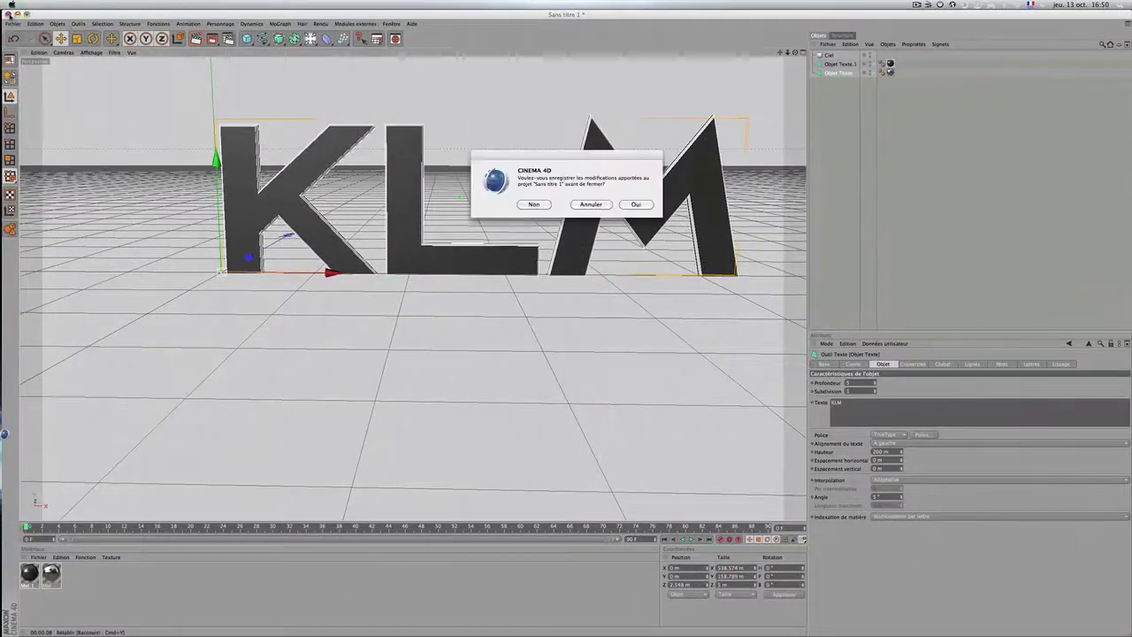
click(534, 204)
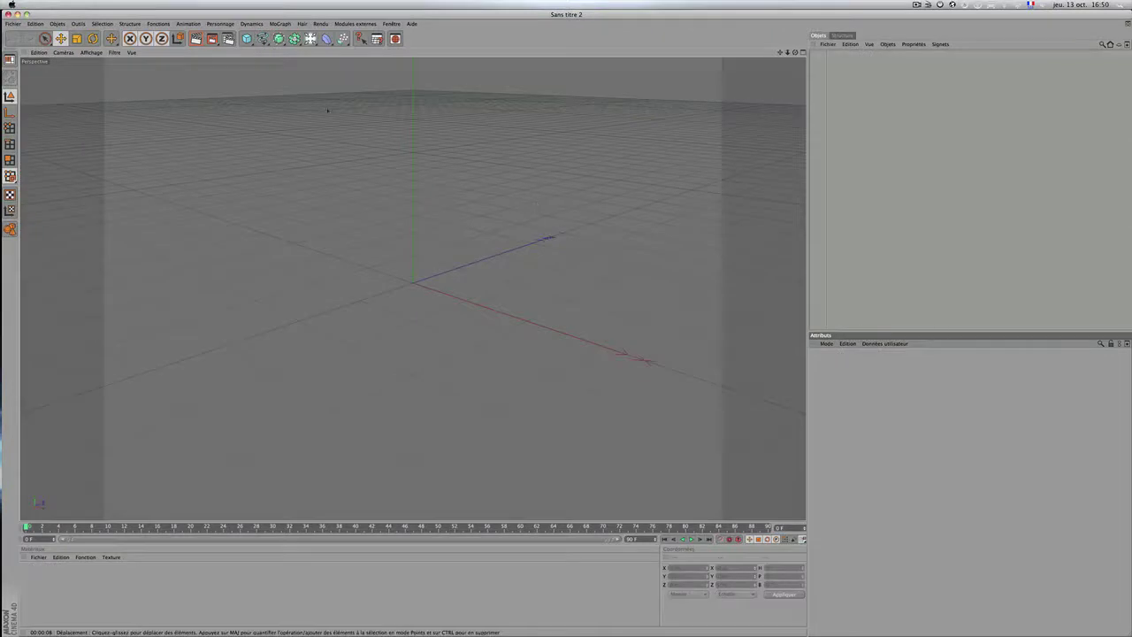
click(40, 5)
click(53, 87)
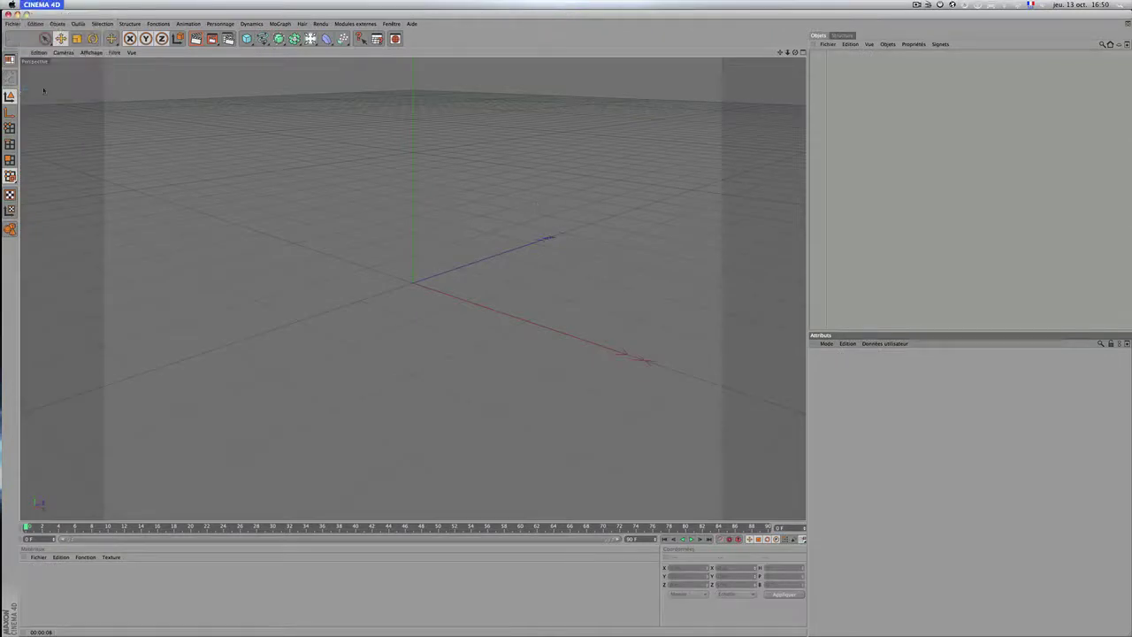
Step: Import KLM.png from the desktop into the After Effects project and place it as the uppermost layer of Composition 1
key(F11)
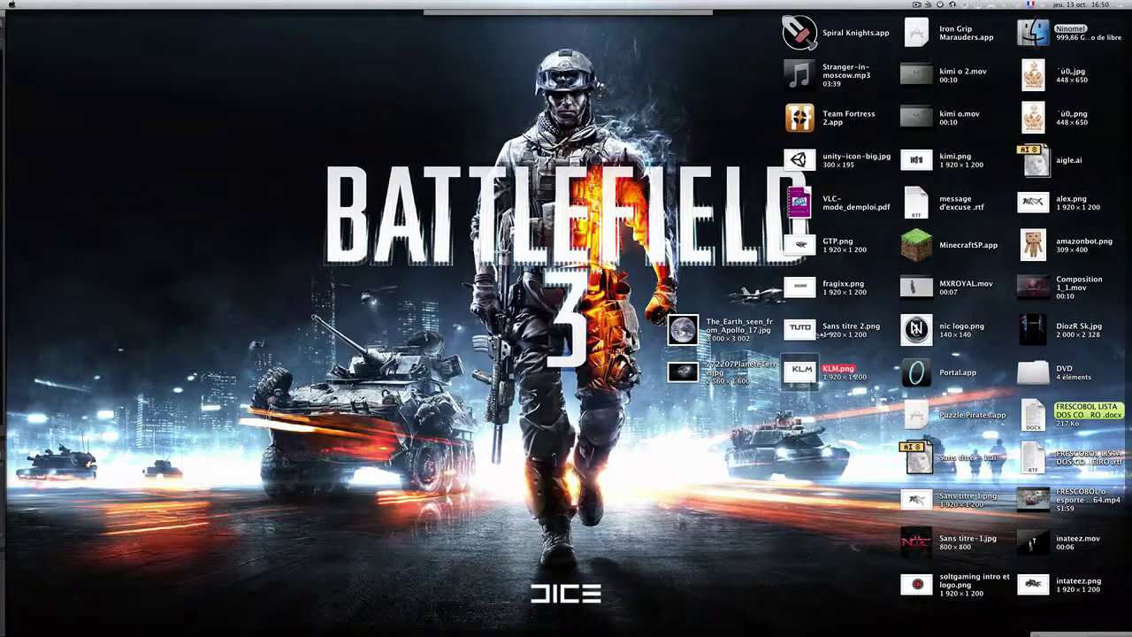
drag(840, 323, 159, 228)
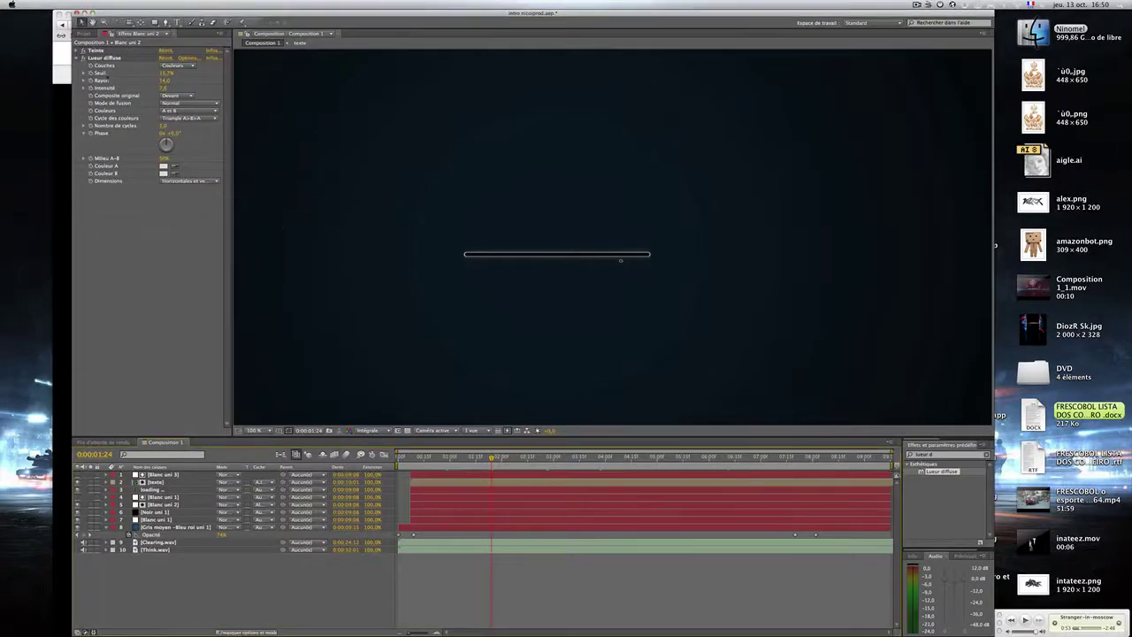
click(84, 33)
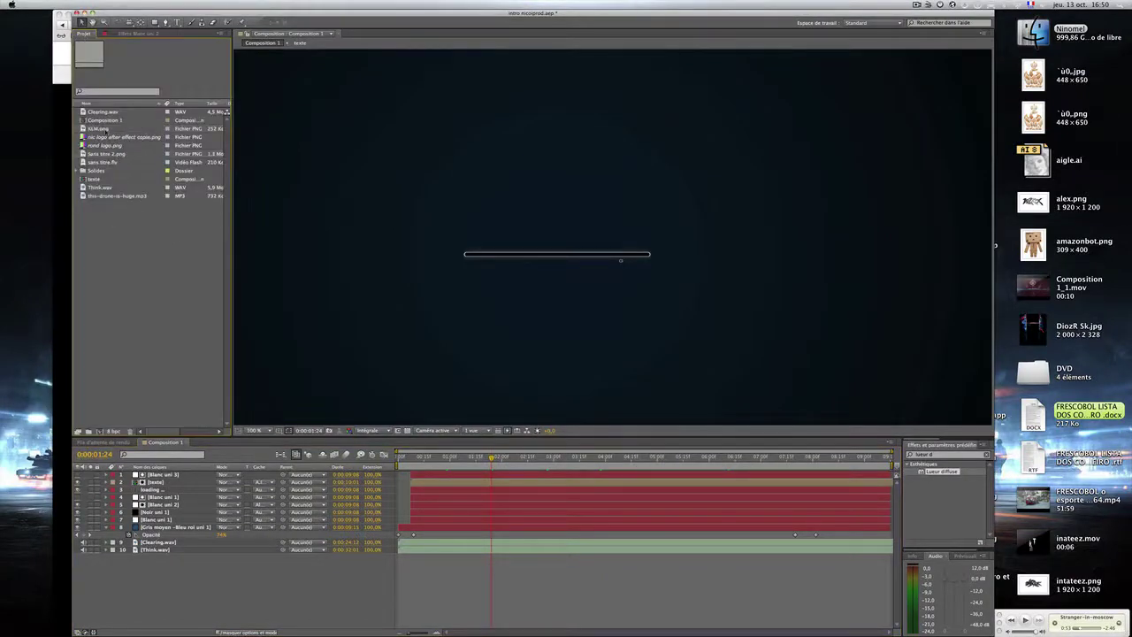
drag(92, 130, 158, 475)
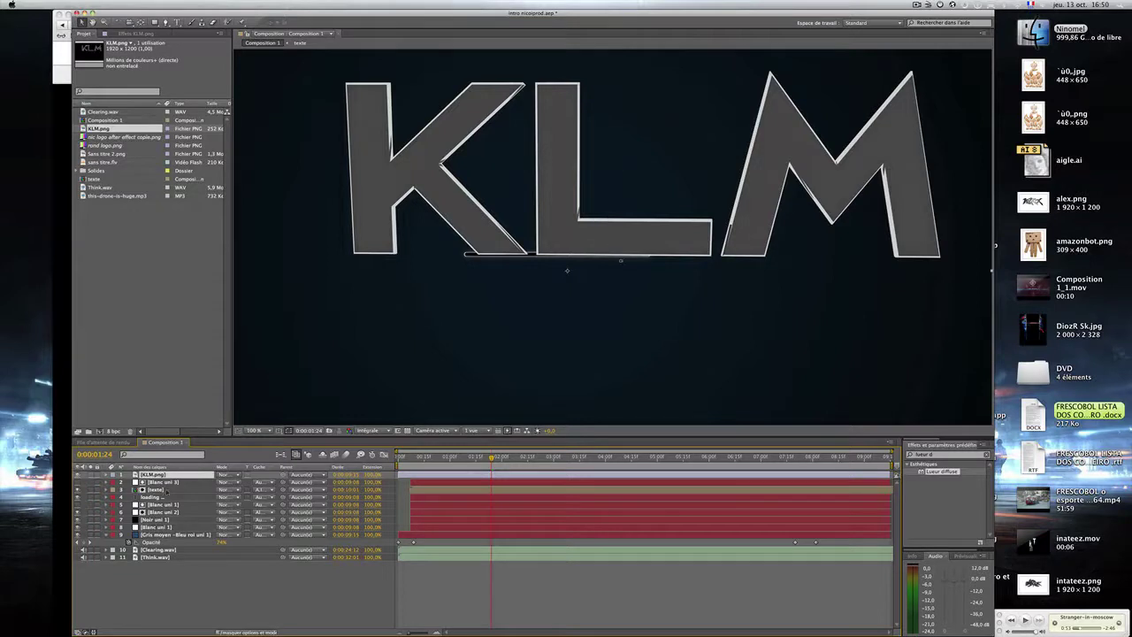
Step: Scale the KLM.png layer down to 22% and position the logo centred just above the loading bar
key(s)
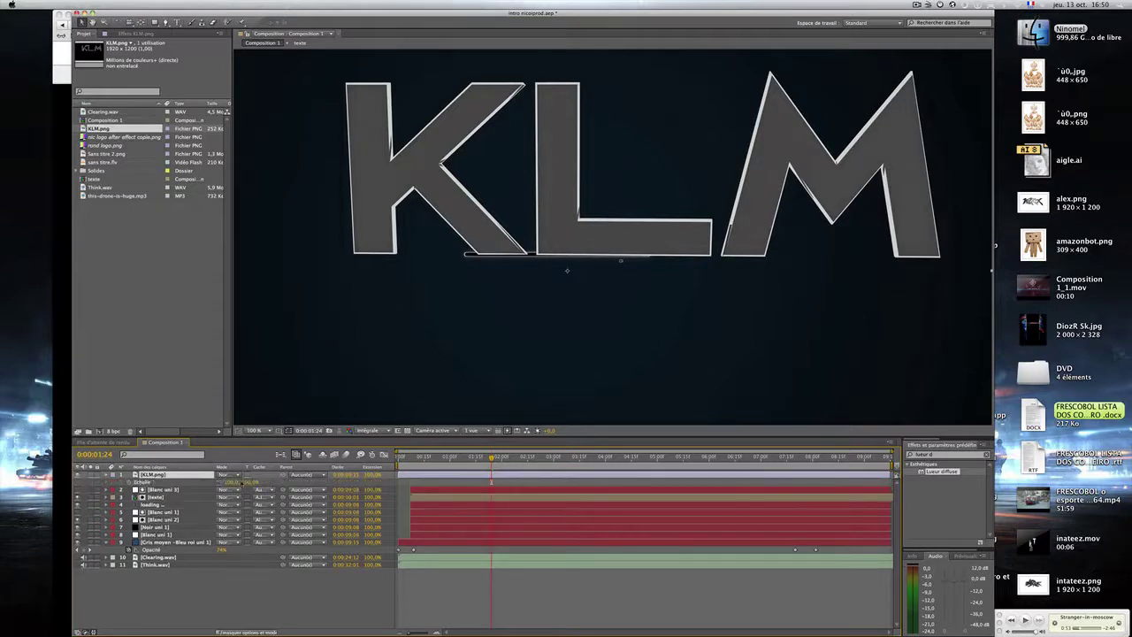
drag(245, 486, 183, 486)
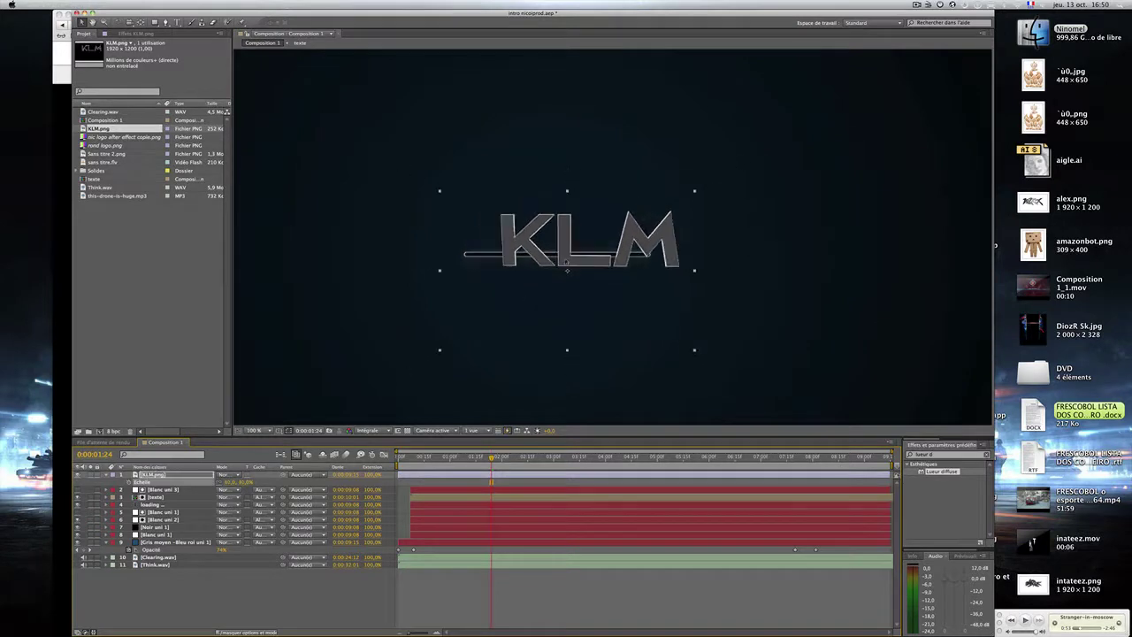
drag(567, 262, 538, 232)
scroll(537, 232, down, 1)
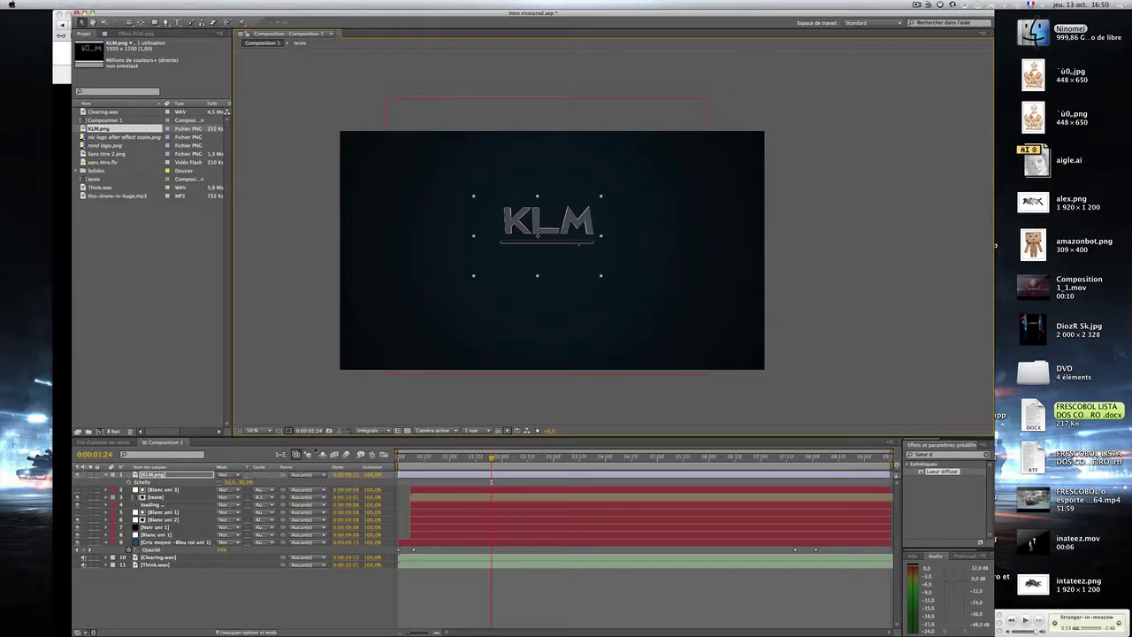
shift+drag(473, 275, 489, 267)
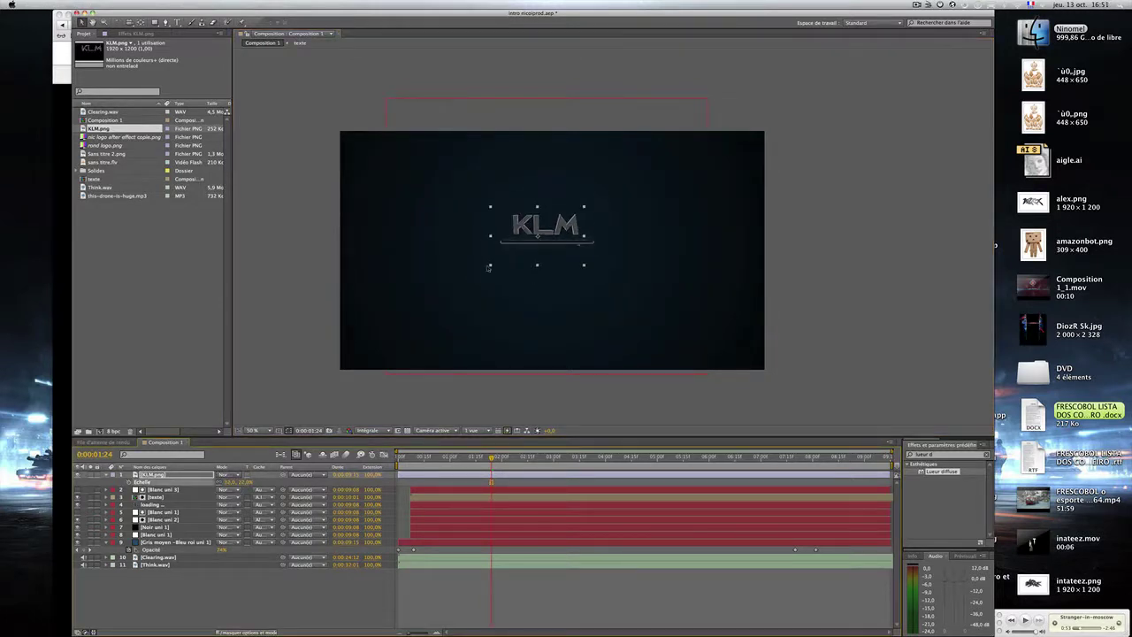
drag(536, 236, 537, 231)
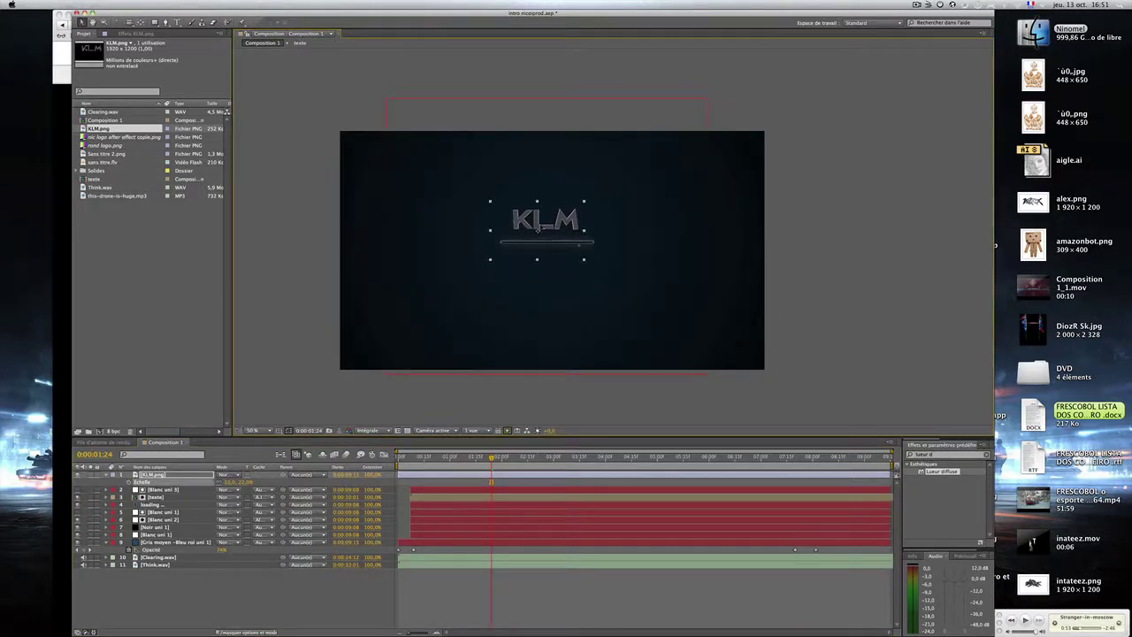
click(574, 586)
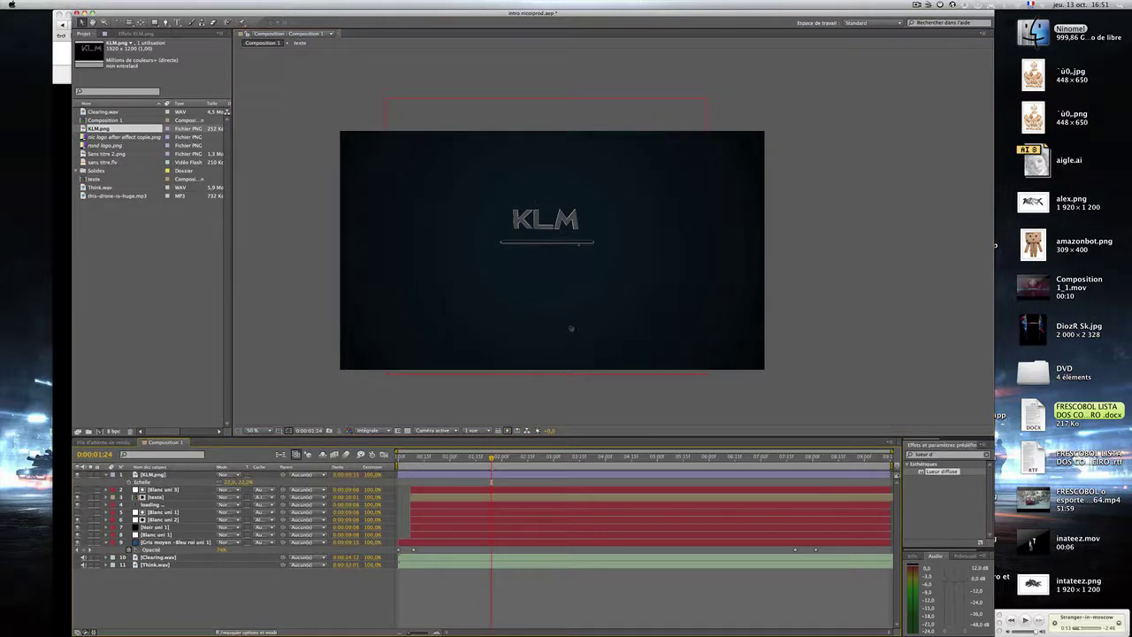
Step: Apply the Magic Bullet Looks effect to the KLM.png layer and open its look editor
scroll(565, 207, up, 4)
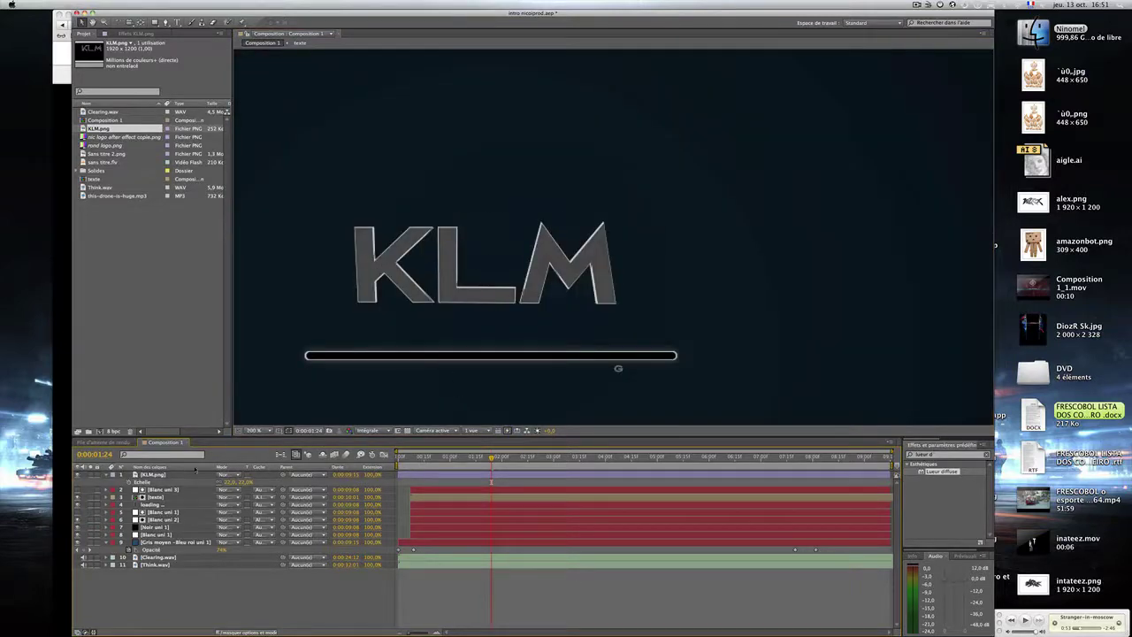
click(164, 476)
click(305, 3)
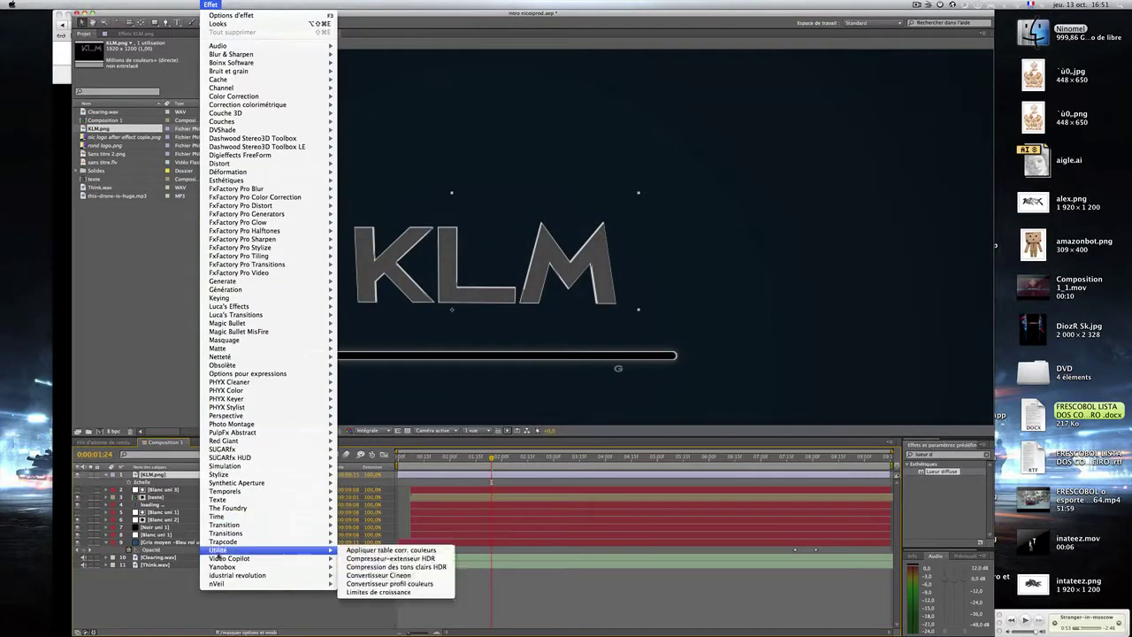
mouse_move(318, 558)
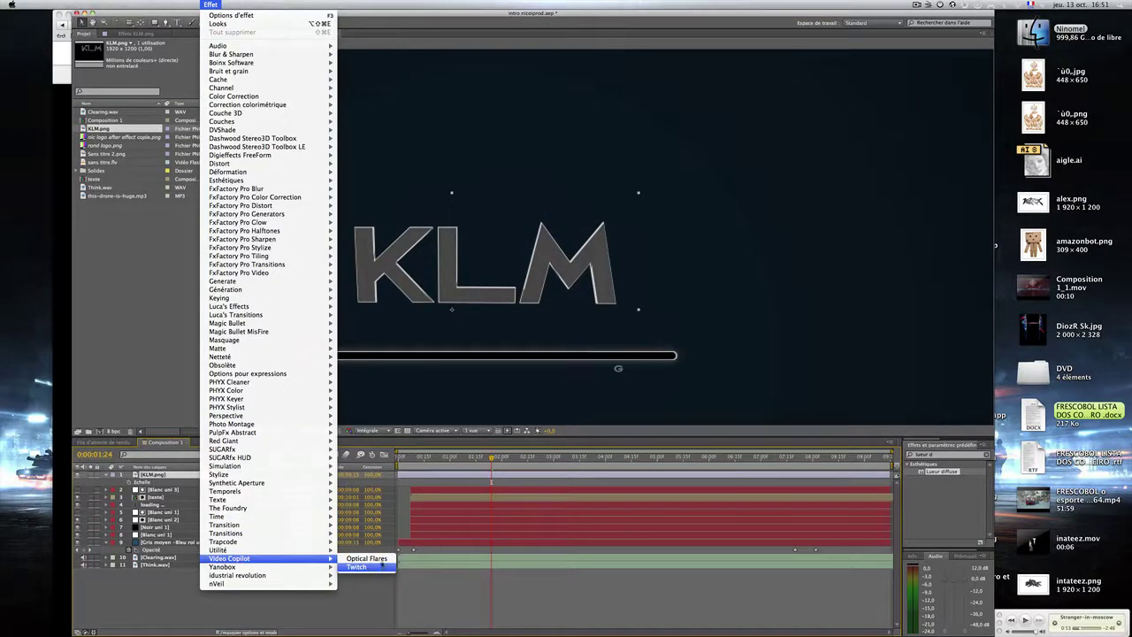
mouse_move(255, 315)
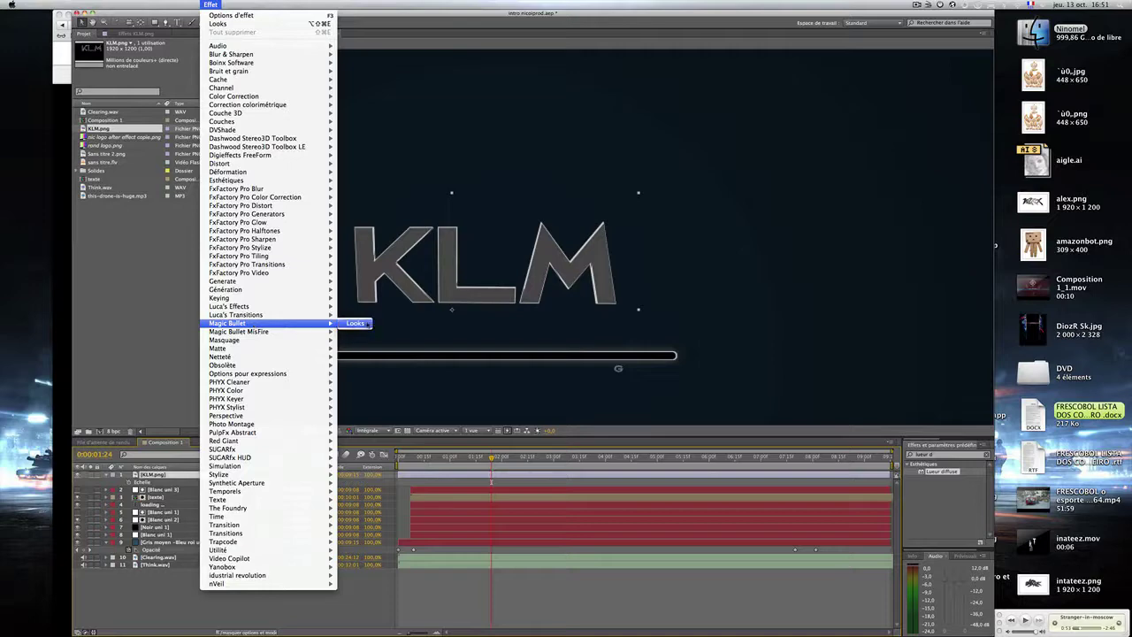
click(356, 323)
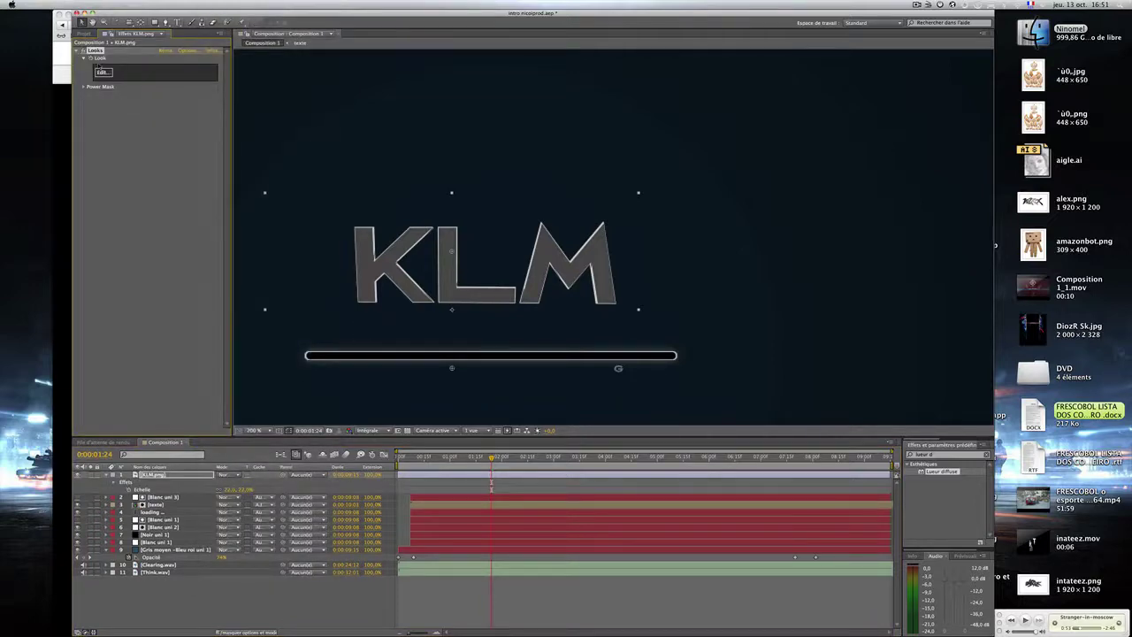
click(103, 72)
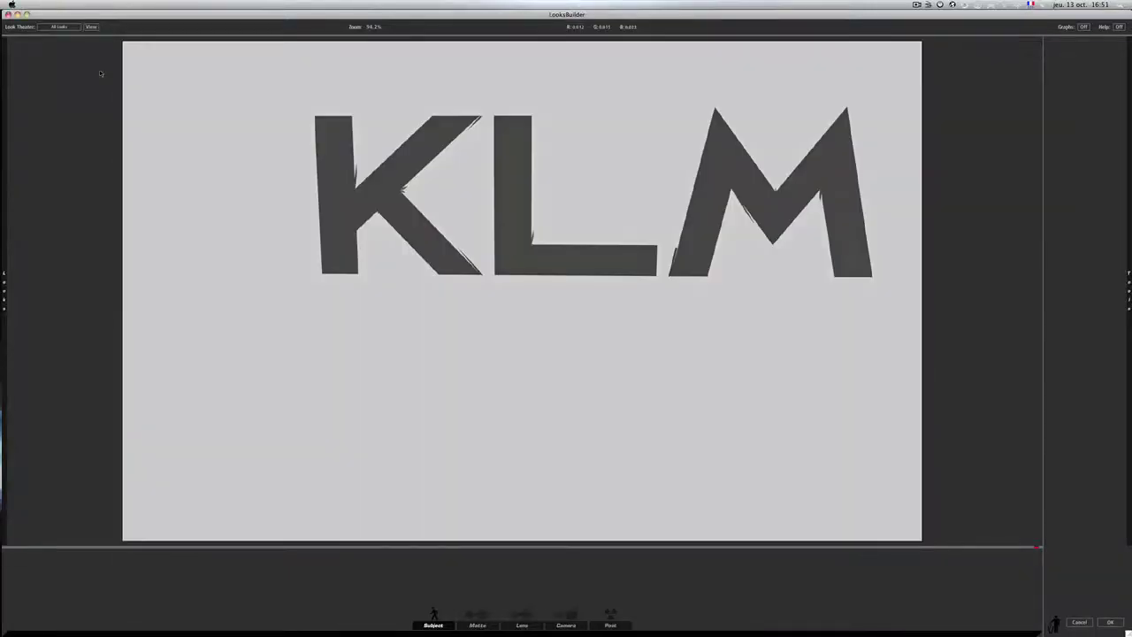
Step: Browse the look presets and try several on the logo, including Diffusion Max, Ultimatum, Focus Left Cool and Buffalo
mouse_move(4, 292)
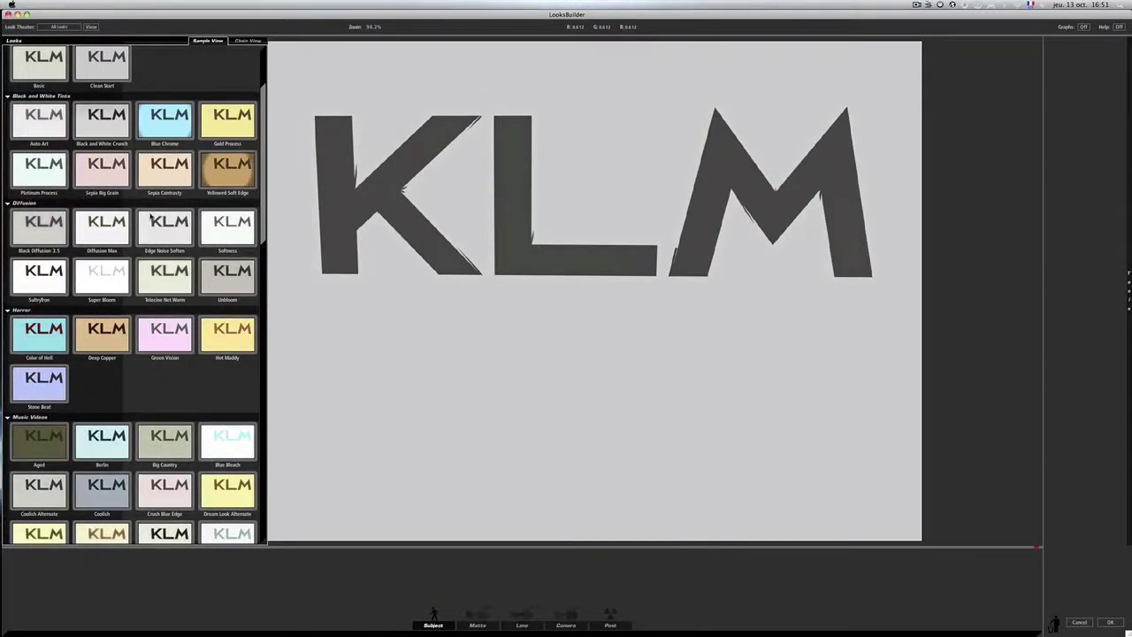
scroll(150, 217, down, 2)
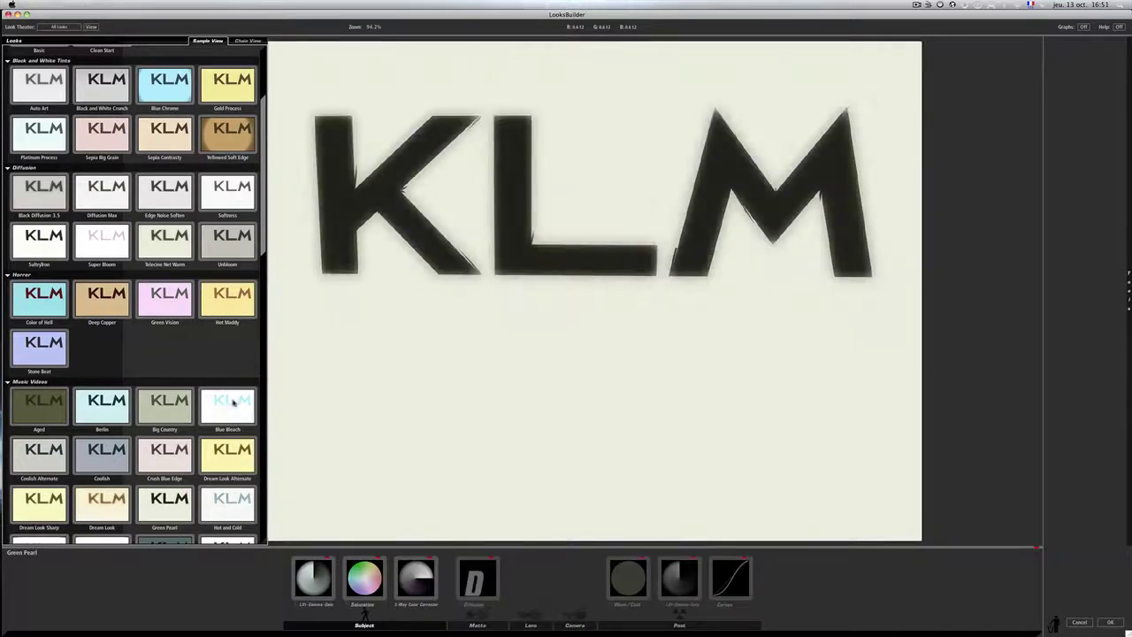
mouse_move(233, 402)
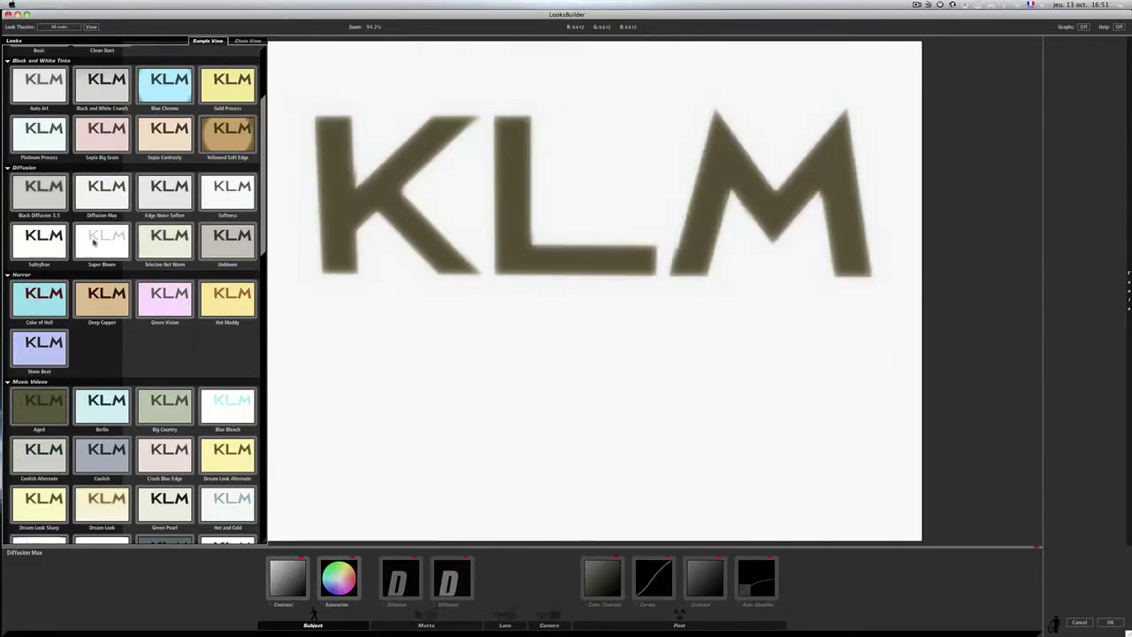
scroll(58, 242, down, 5)
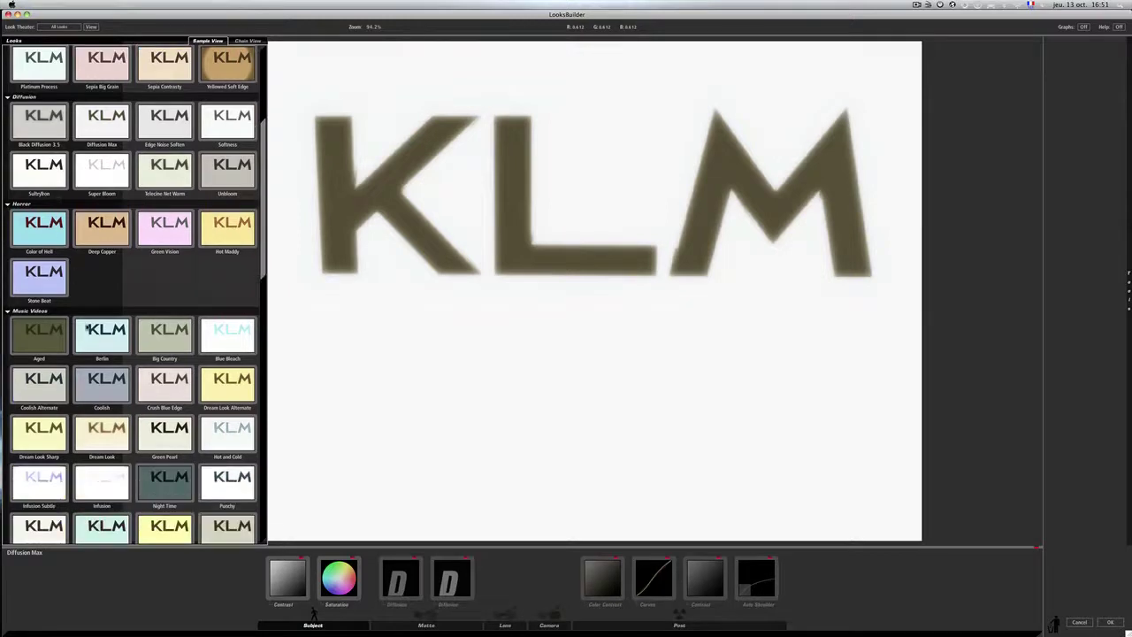
scroll(152, 387, down, 12)
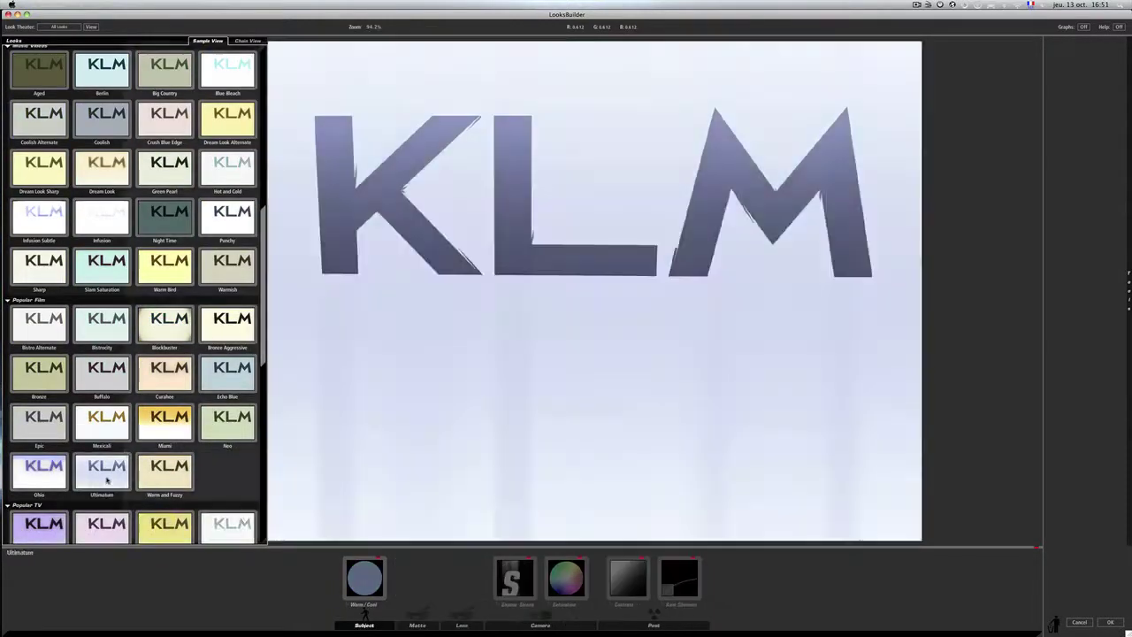
scroll(107, 480, down, 7)
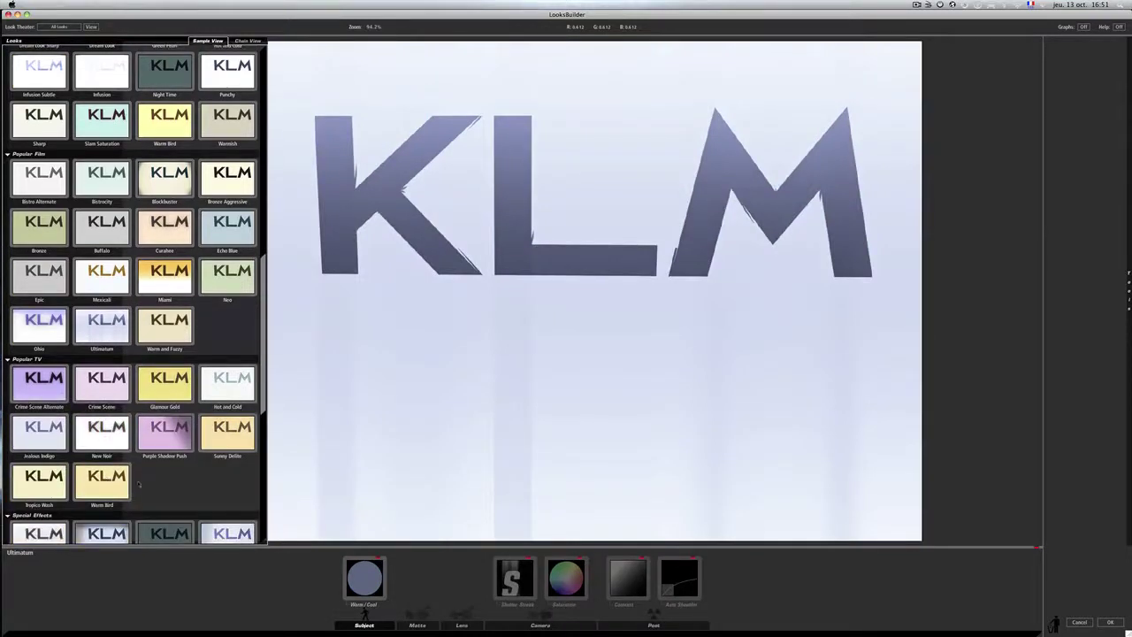
scroll(107, 480, down, 3)
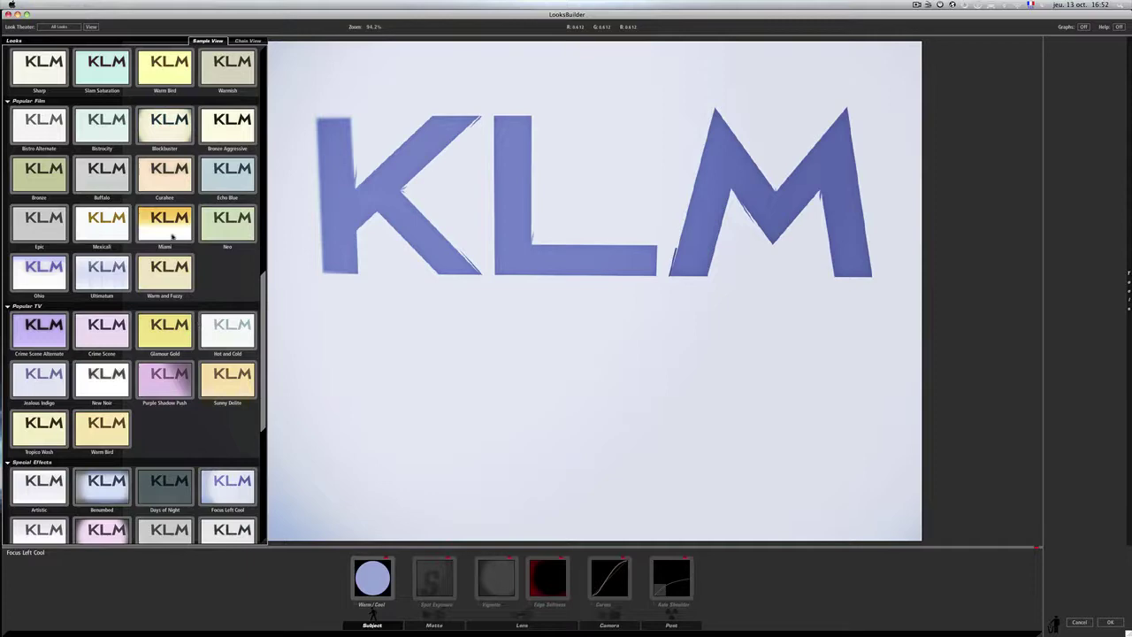
click(117, 175)
mouse_move(2, 383)
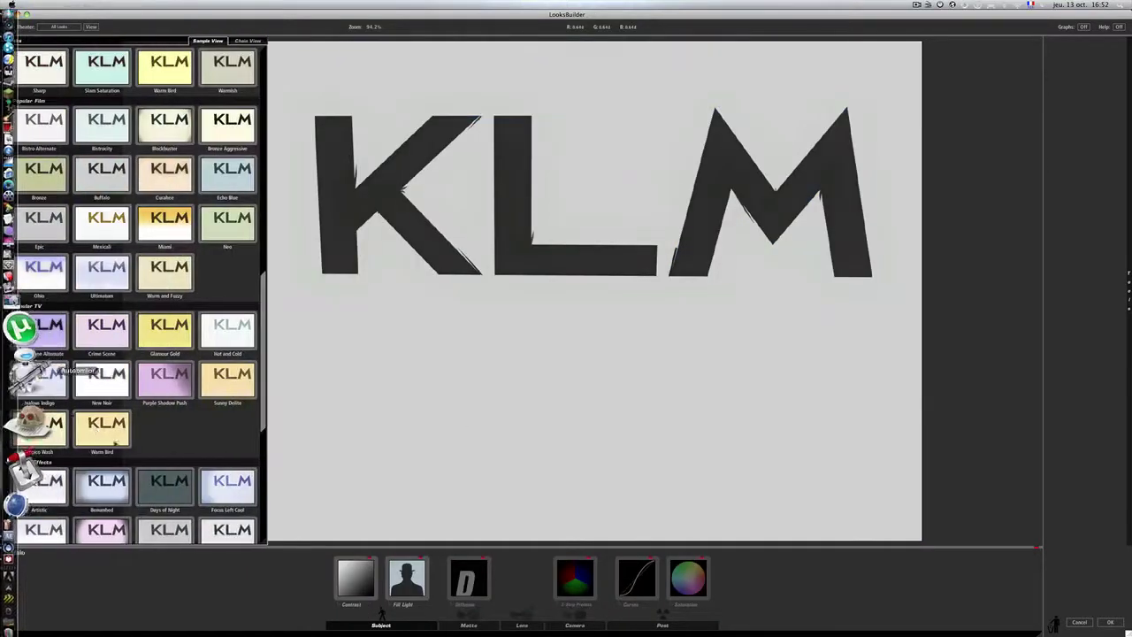
Step: Apply the Color Reversal look to the KLM logo and return to the composition
scroll(131, 265, down, 5)
click(113, 446)
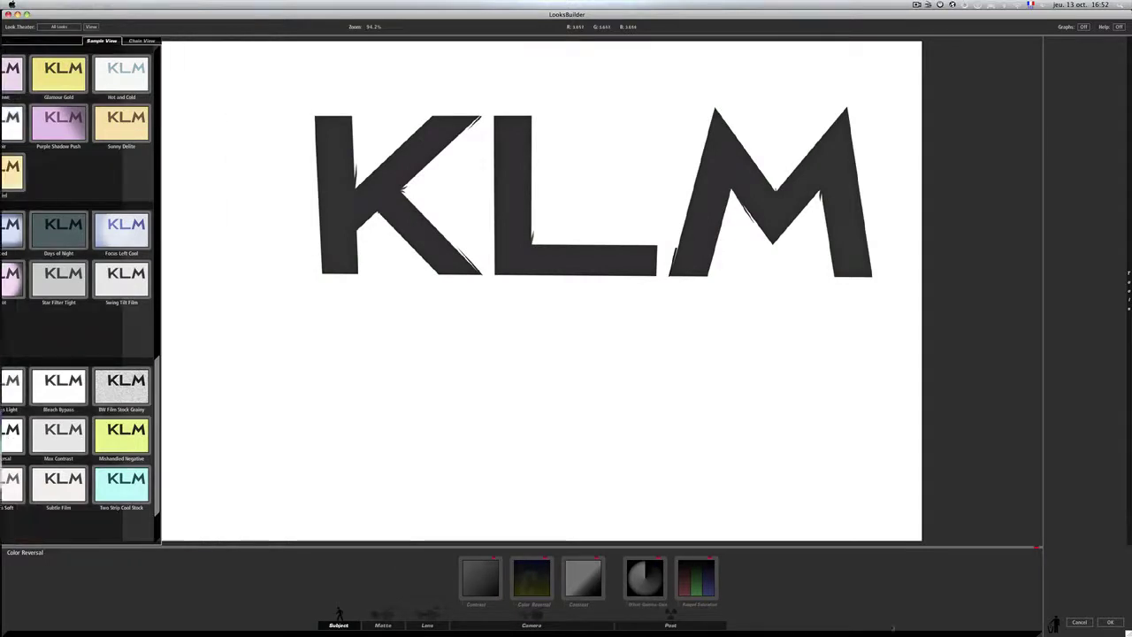
click(1110, 622)
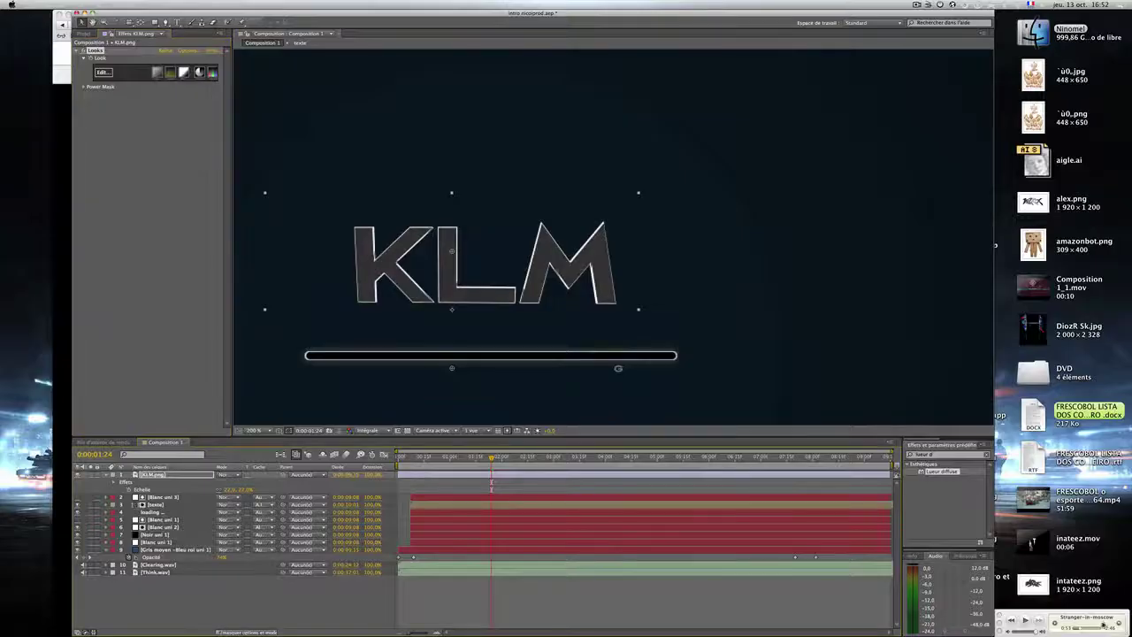
click(632, 601)
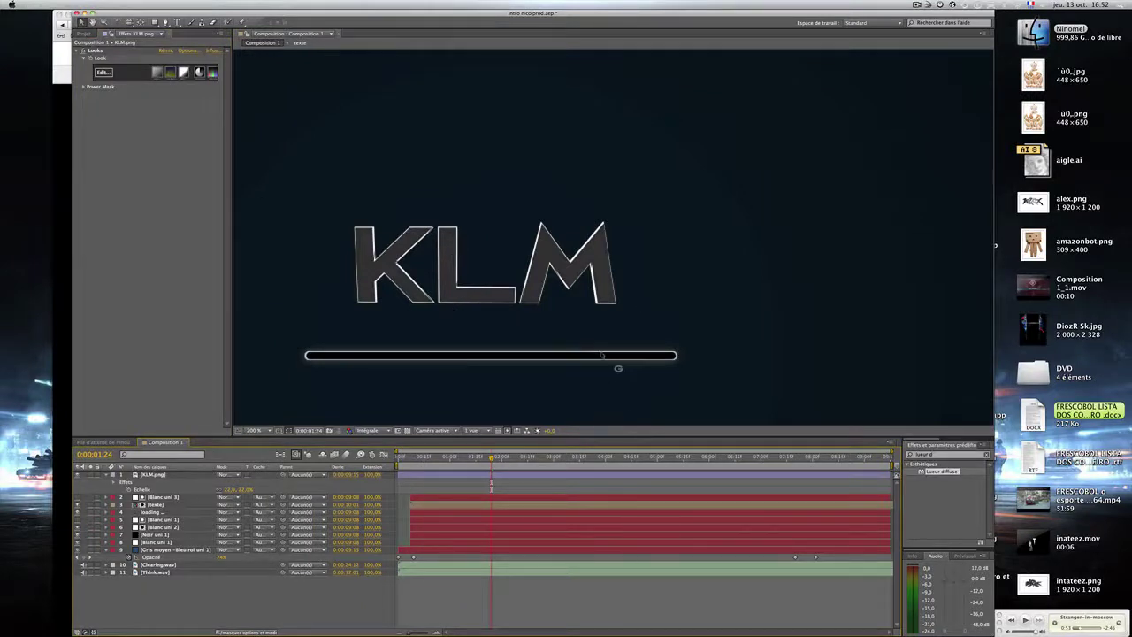
Step: Add the Lueur diffuse effect to the KLM.png layer
scroll(601, 356, down, 3)
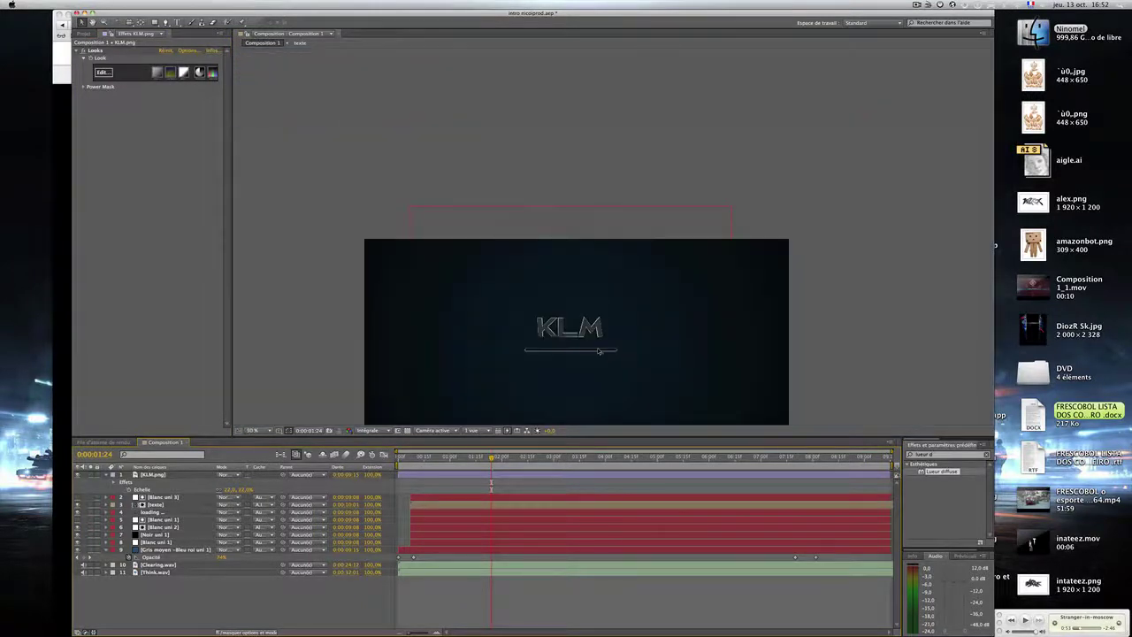
scroll(598, 351, up, 2)
drag(617, 319, 621, 232)
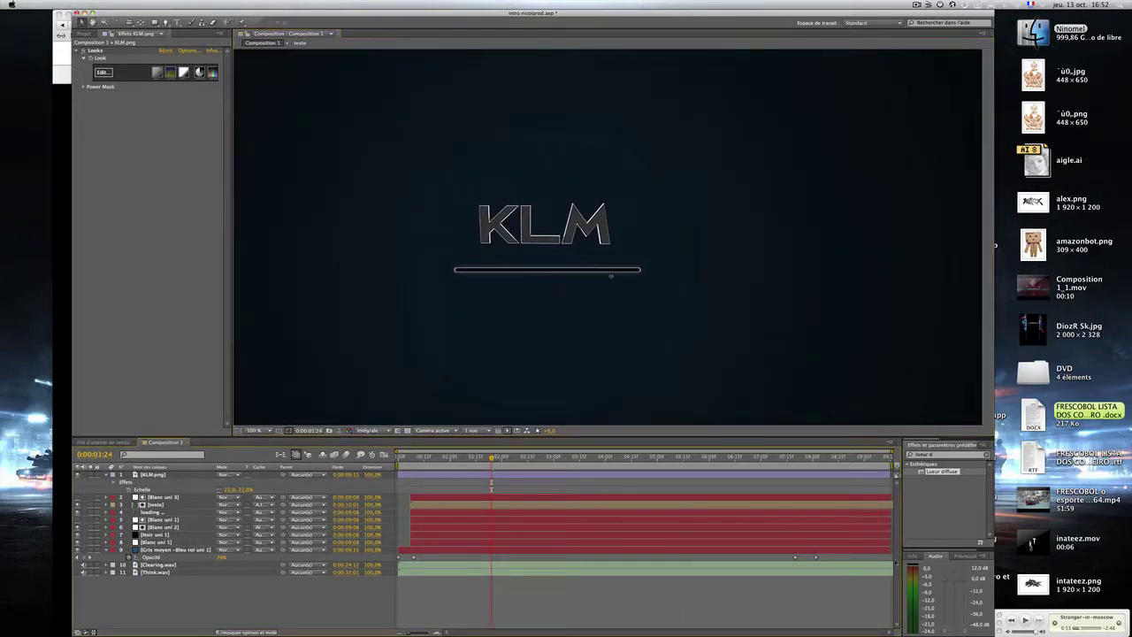
click(925, 453)
drag(941, 471, 186, 477)
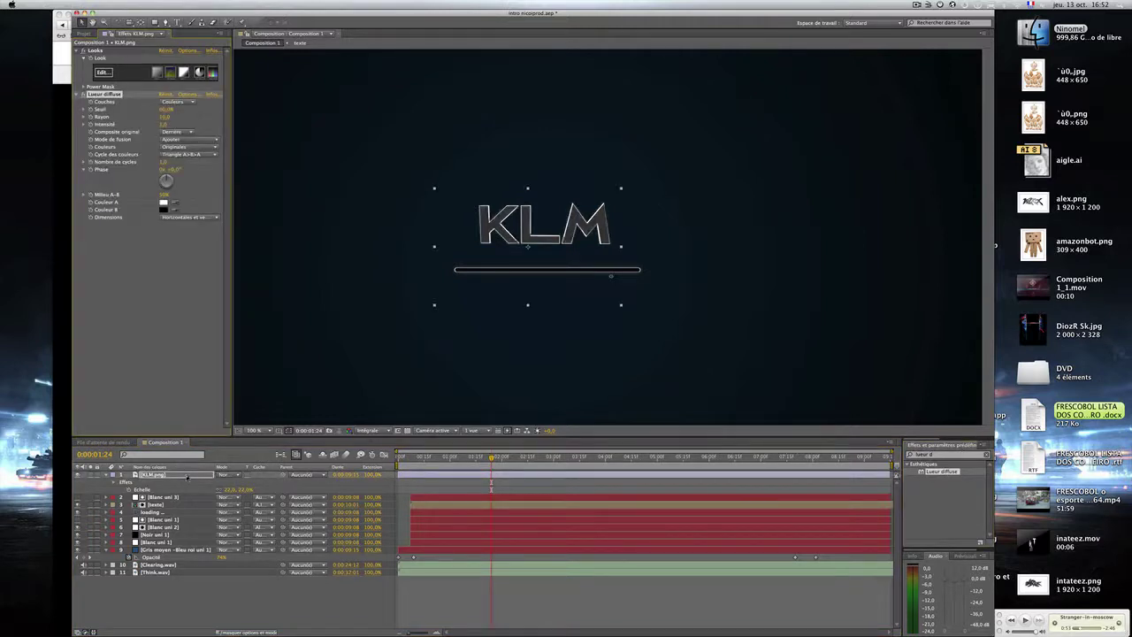
click(563, 600)
click(610, 276)
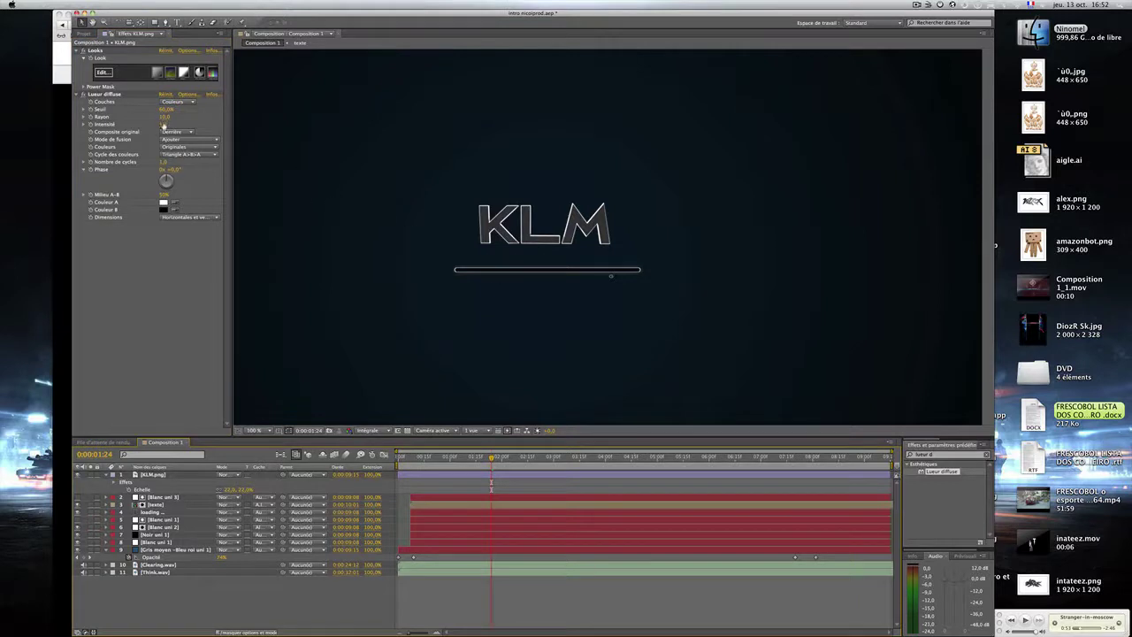
Step: Adjust the intensity of the logo's Lueur diffuse glow and collapse the settings of both effects
click(162, 127)
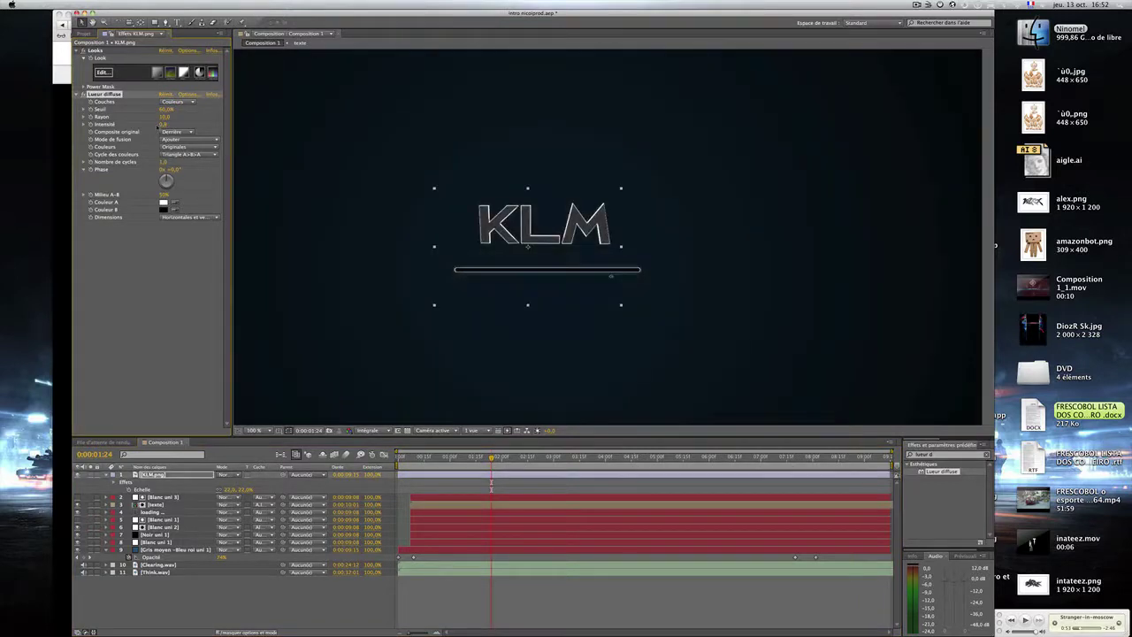
click(621, 605)
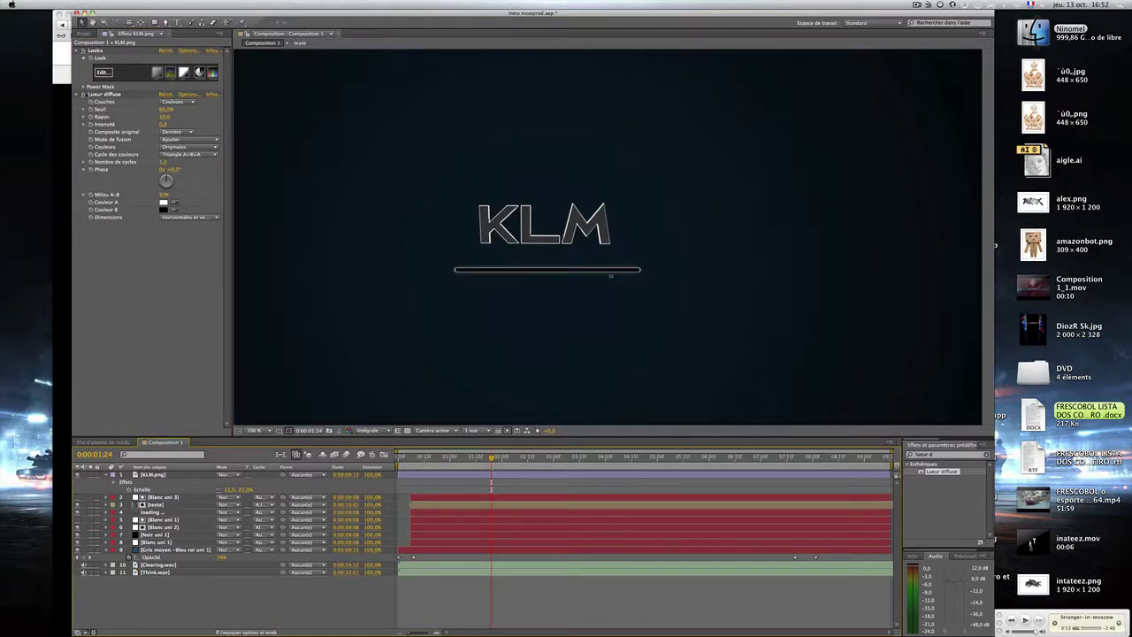
click(81, 93)
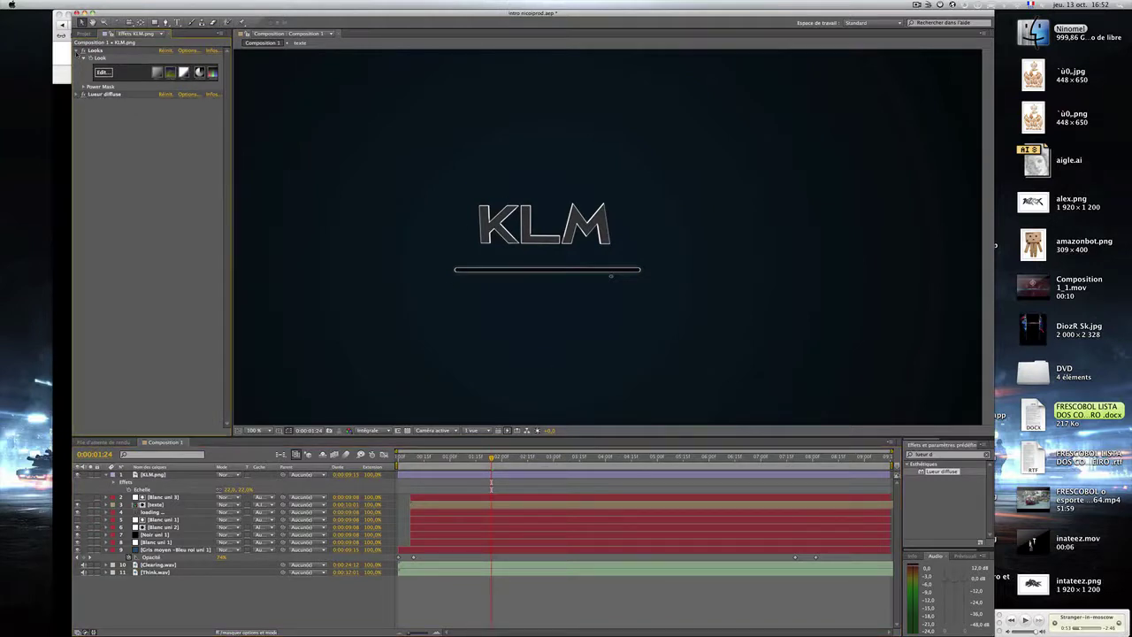
click(77, 51)
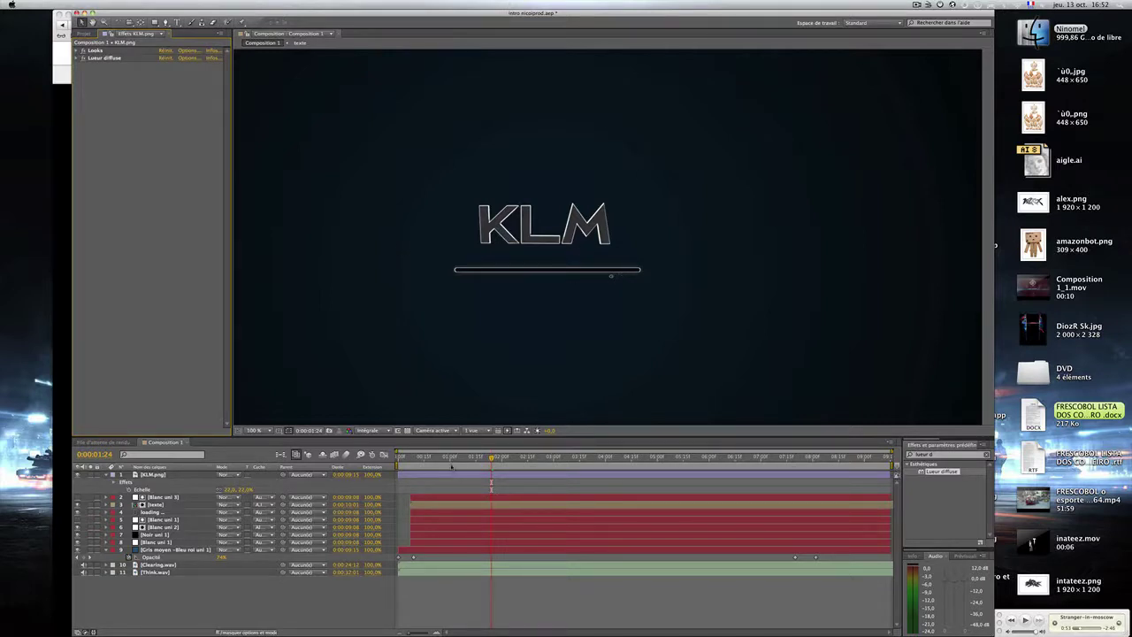
Step: Add an opacity keyframe at 100% to the KLM.png layer at 0:00:00:07
drag(451, 466, 402, 464)
drag(403, 465, 410, 466)
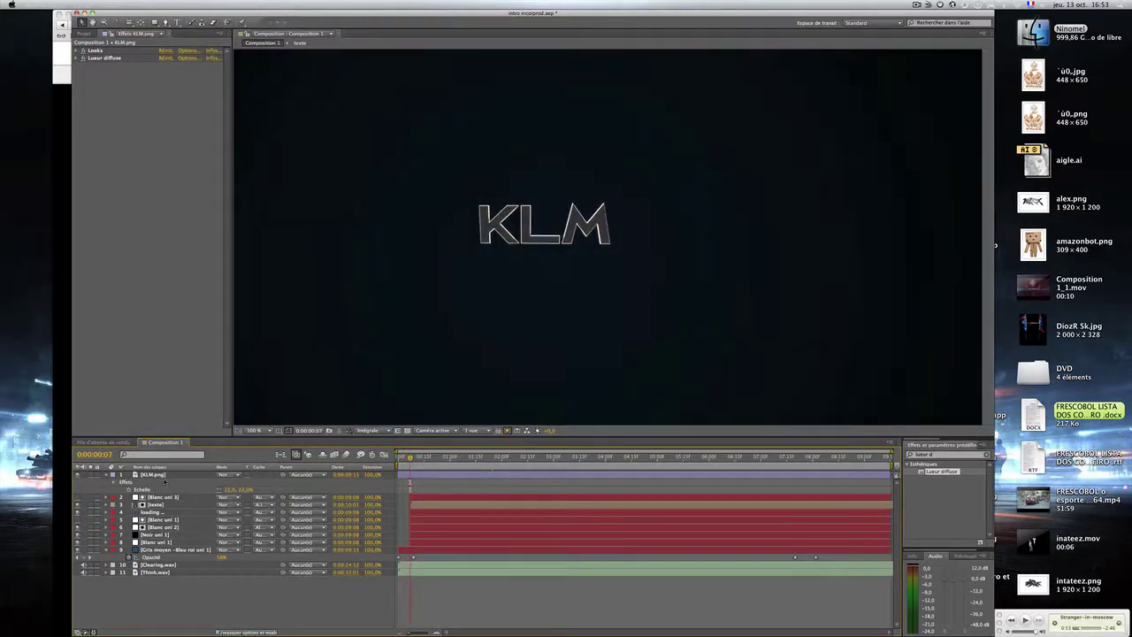
click(165, 481)
key(t)
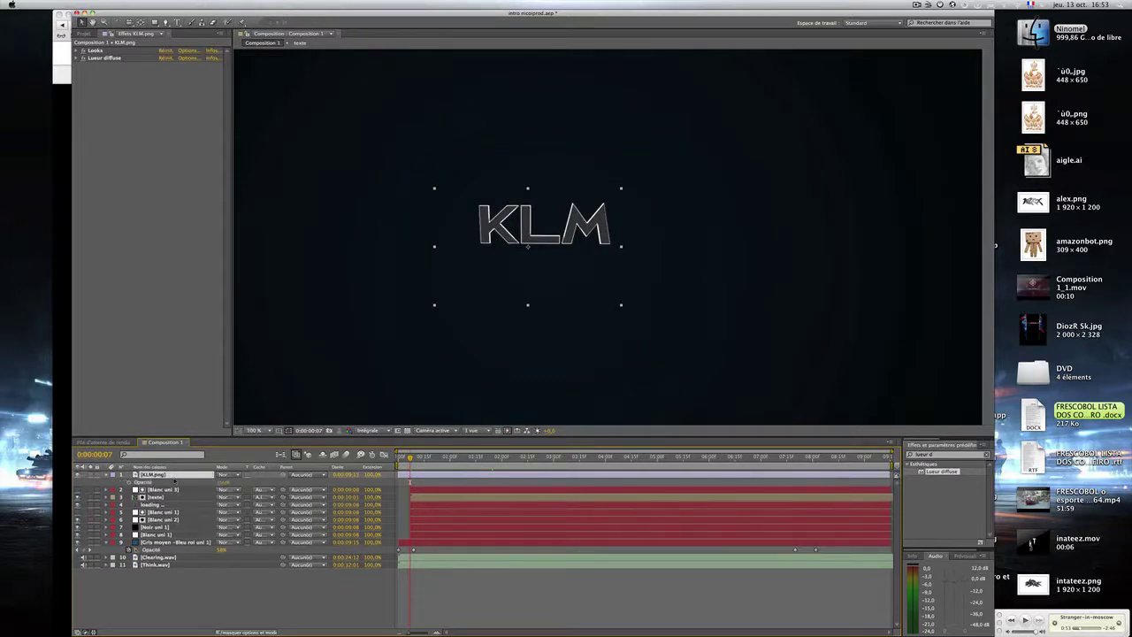
click(189, 483)
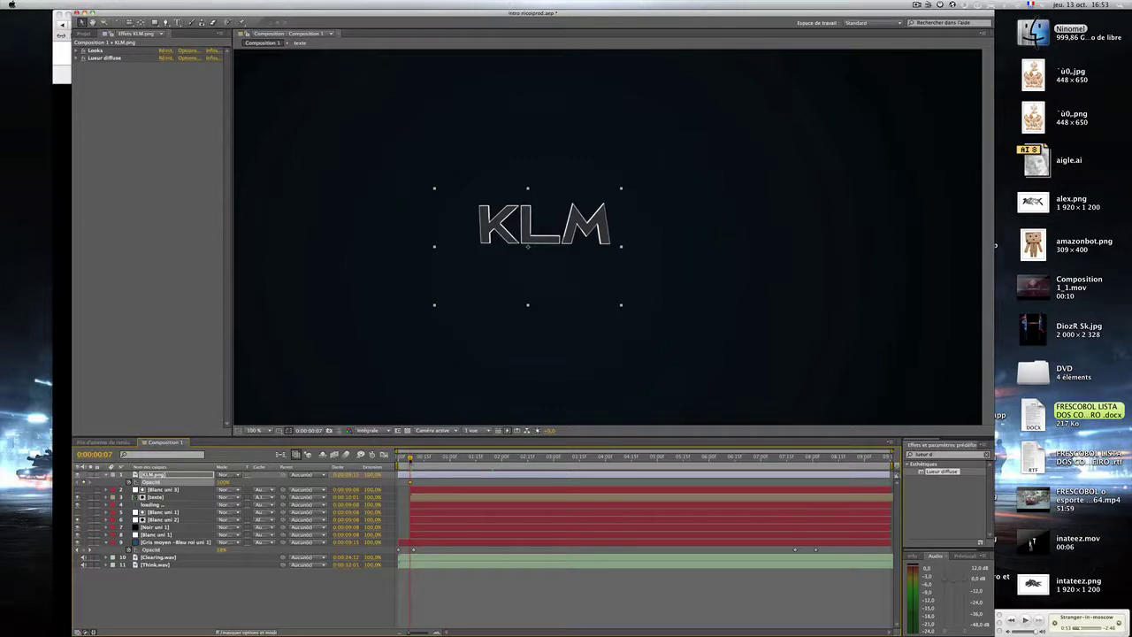
Step: Set the KLM.png layer's opacity to 0% at the first frame, 0:00:00:00
key(Page_Up)
key(Page_Up)
key(Page_Up)
key(Page_Up)
key(Page_Up)
key(Page_Up)
key(Page_Up)
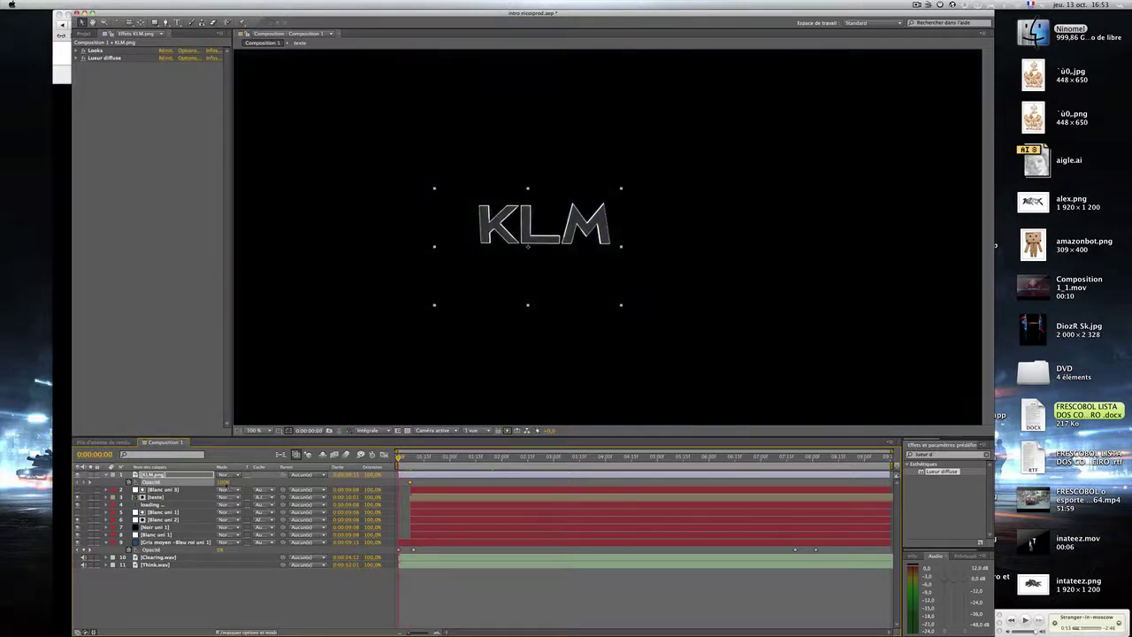
text(0)
key(Return)
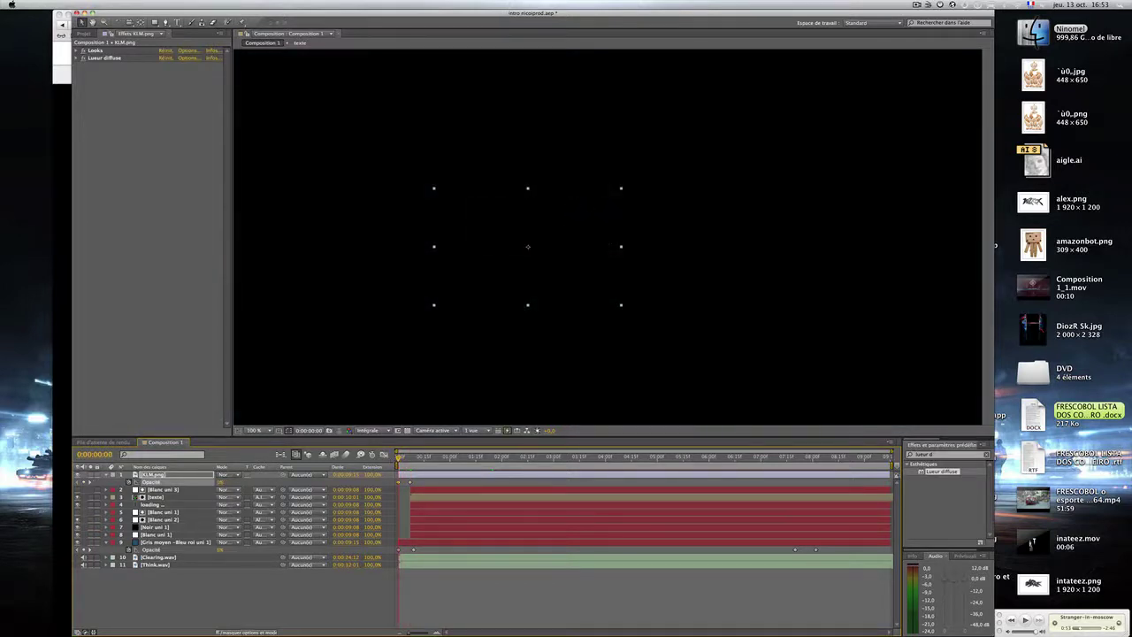
Step: Preview the logo's fade-in and set the KLM.png layer's opacity to 0% at 0:00:08:02, matching the background's last opacity keyframe
click(499, 604)
key(space)
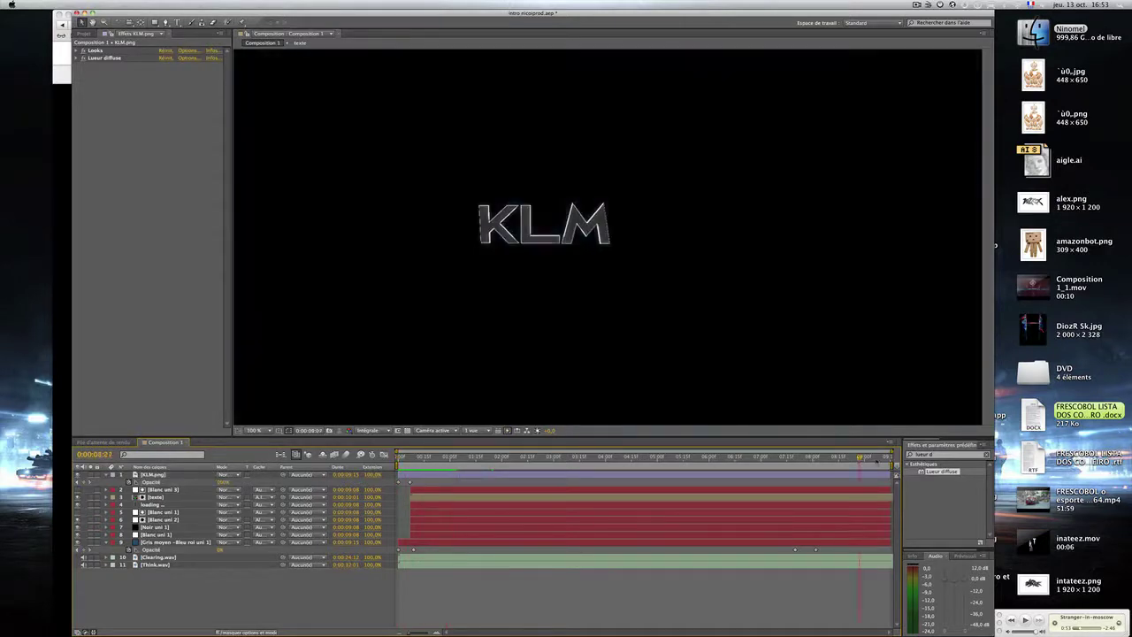
click(871, 457)
drag(859, 461, 795, 460)
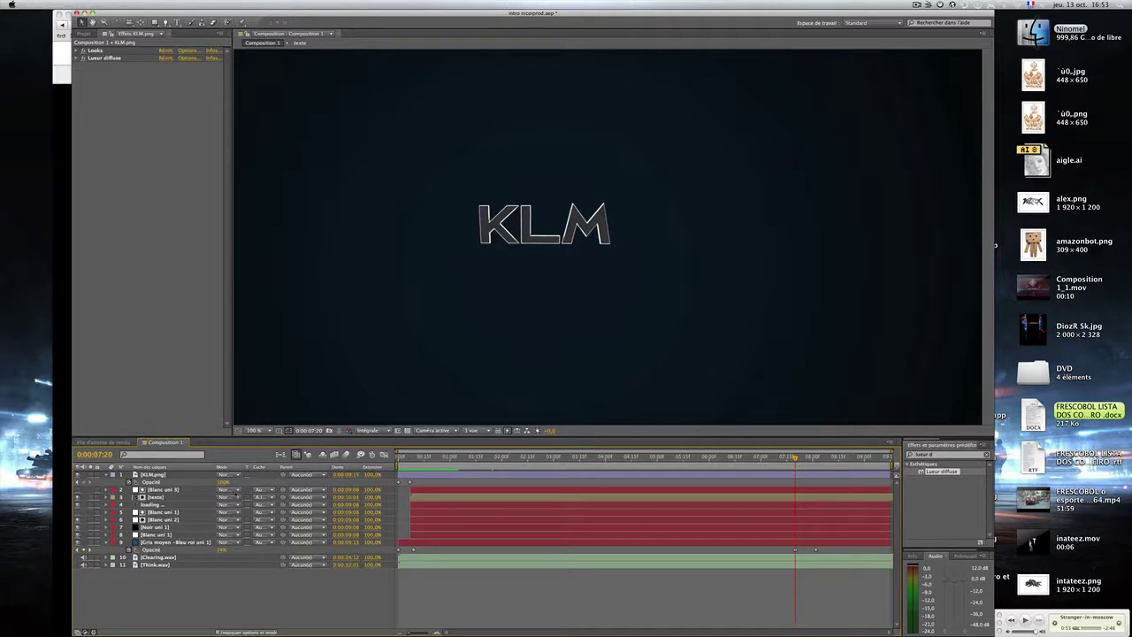
drag(795, 458, 816, 458)
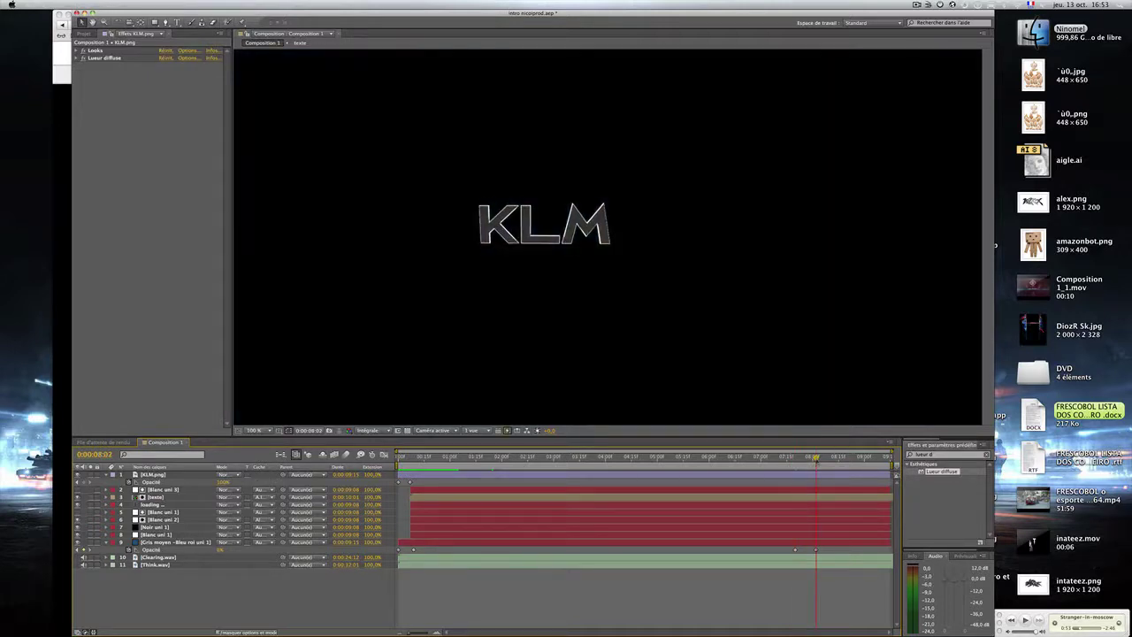
click(222, 482)
text(0)
Step: Add an opacity keyframe to the KLM.png layer at 0:00:07:20 for the start of its fade-out
drag(791, 460, 720, 460)
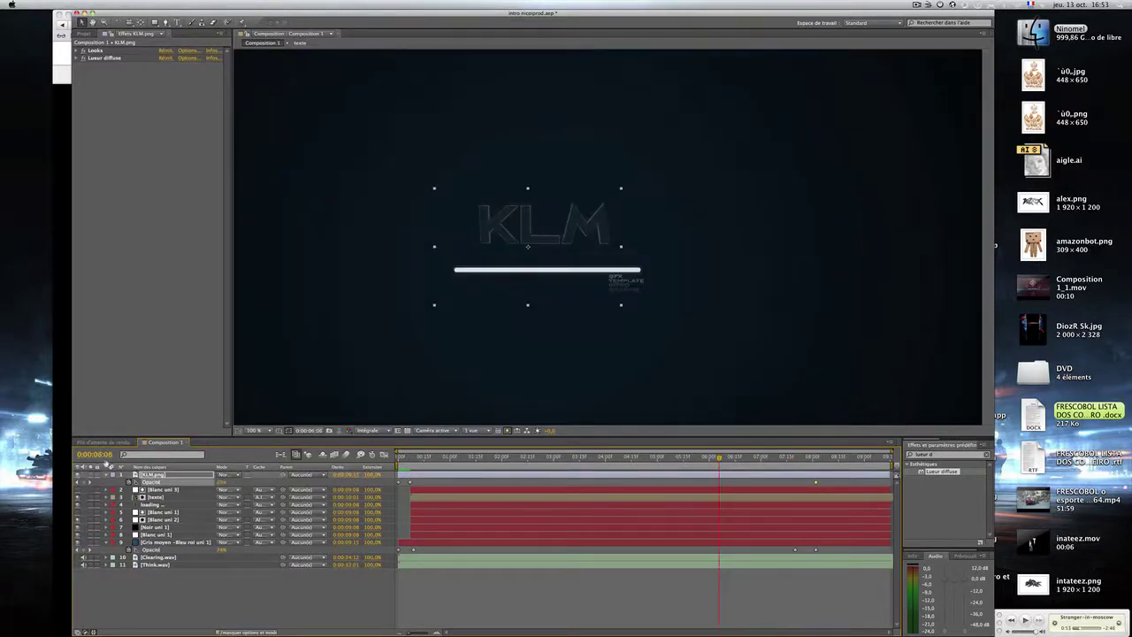
click(104, 456)
text(0000720)
key(Return)
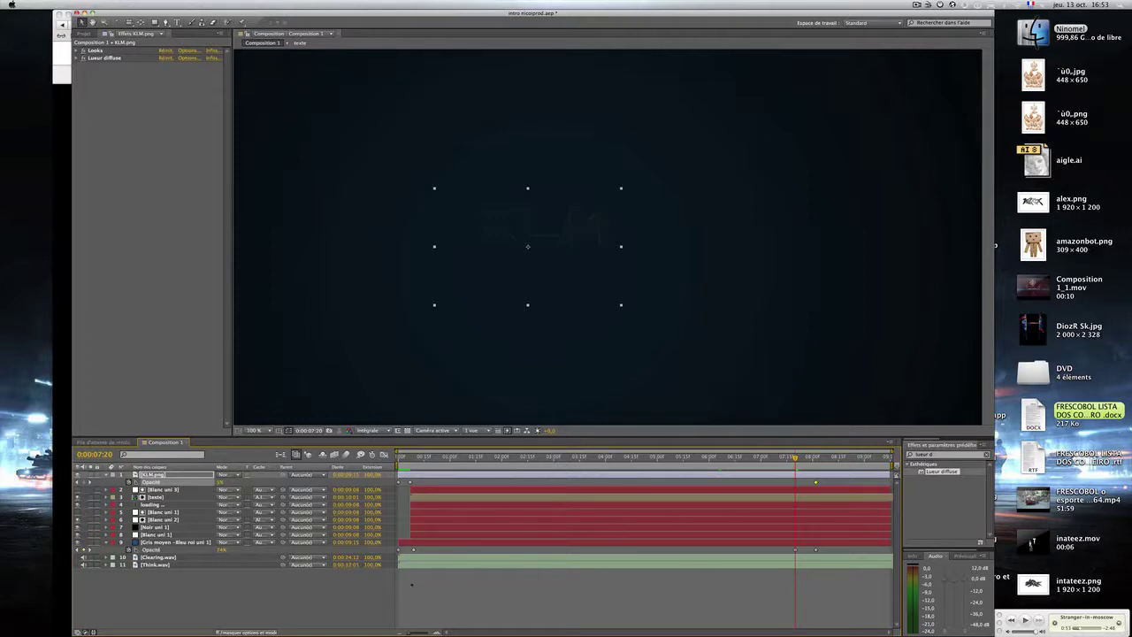
click(222, 549)
click(221, 482)
click(562, 589)
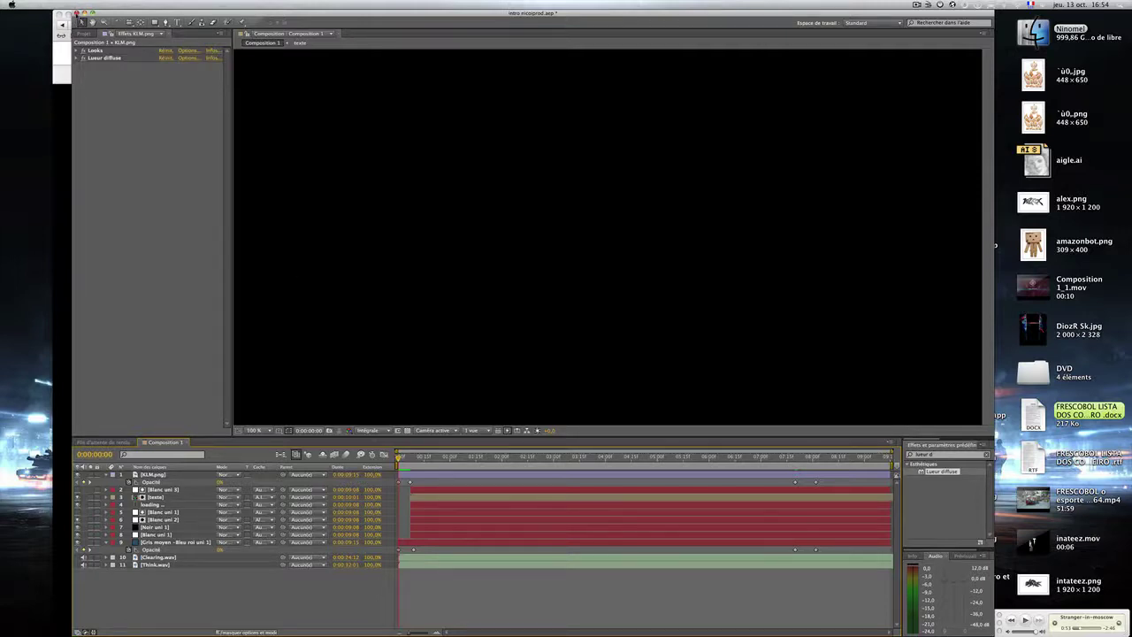
Step: Switch to the web browser showing the YouTube channel
click(63, 106)
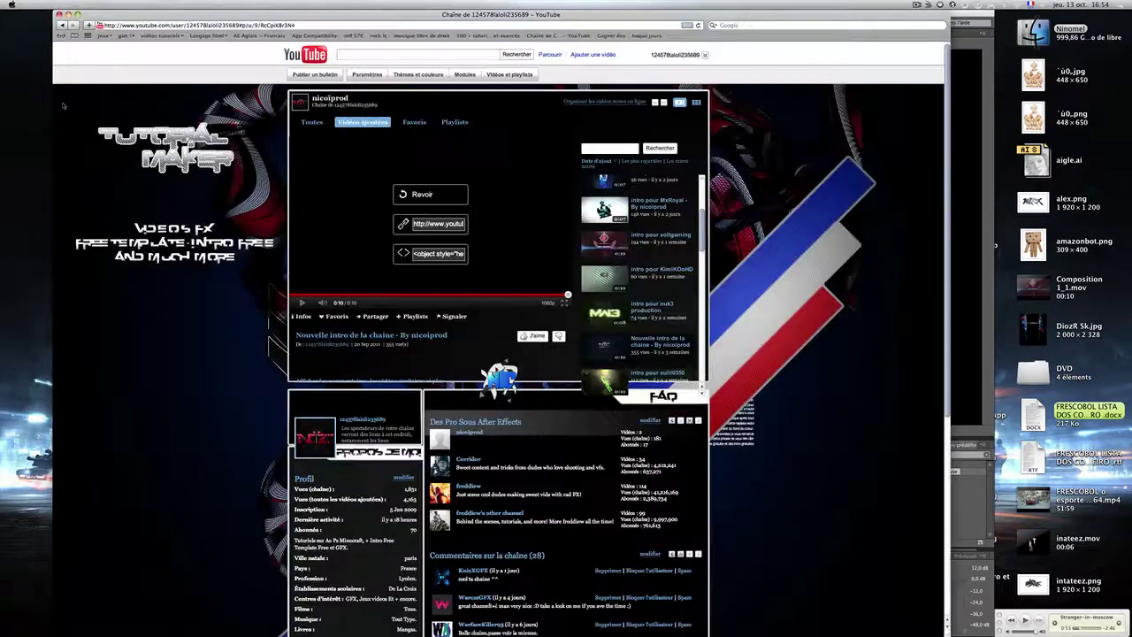